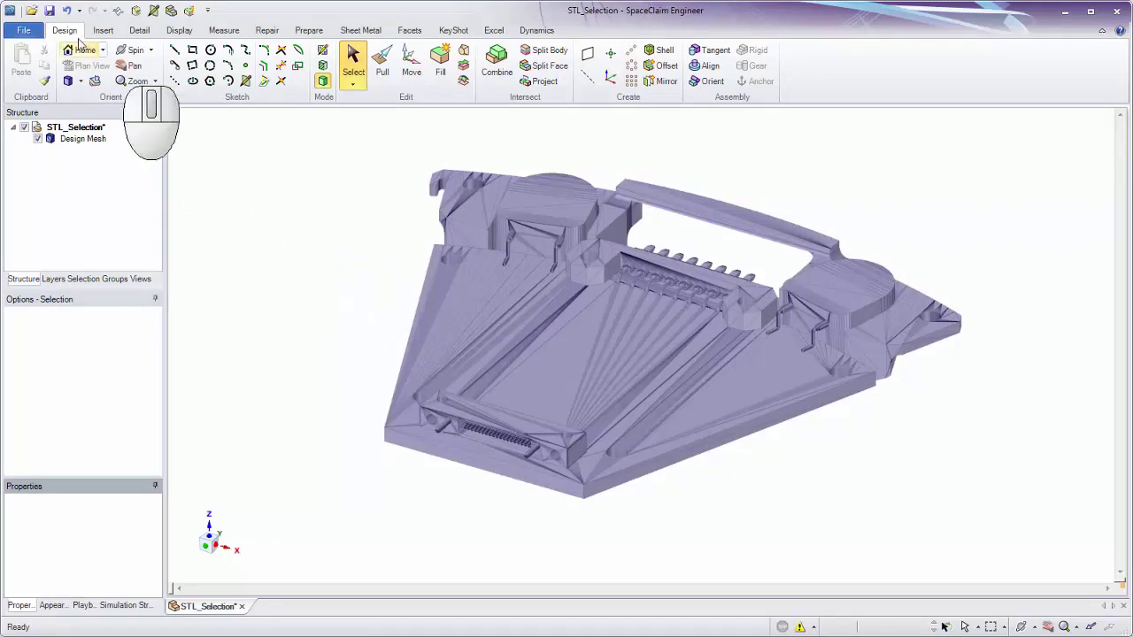
Open the mesh file STL_Selection.stl with the file type filter set to All Files (*.*)
left_click(17, 32)
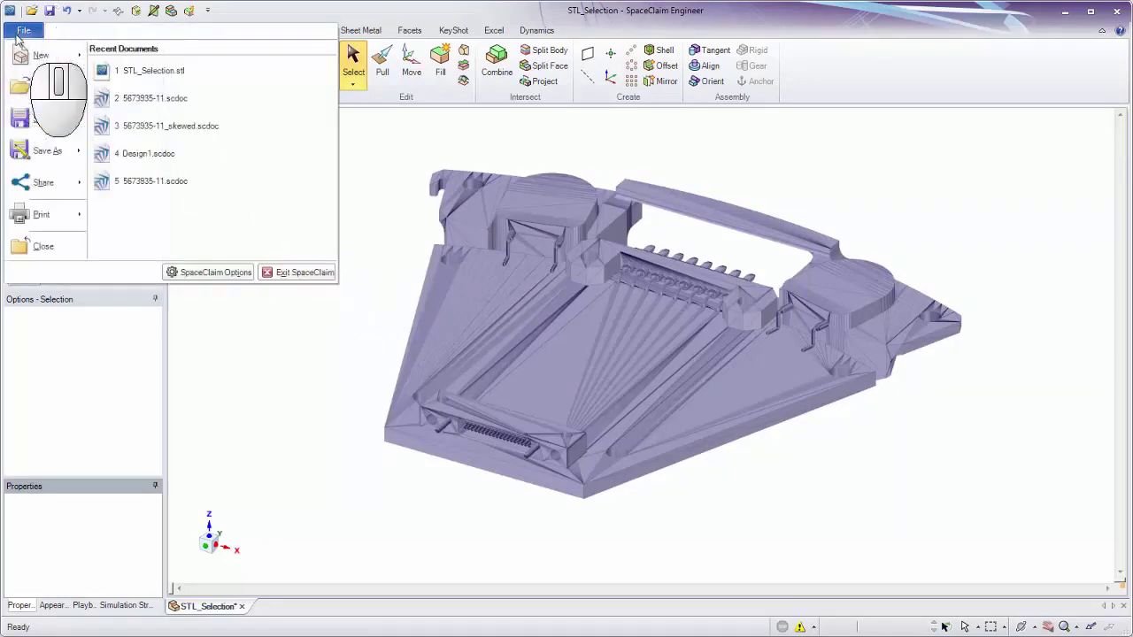
left_click(41, 88)
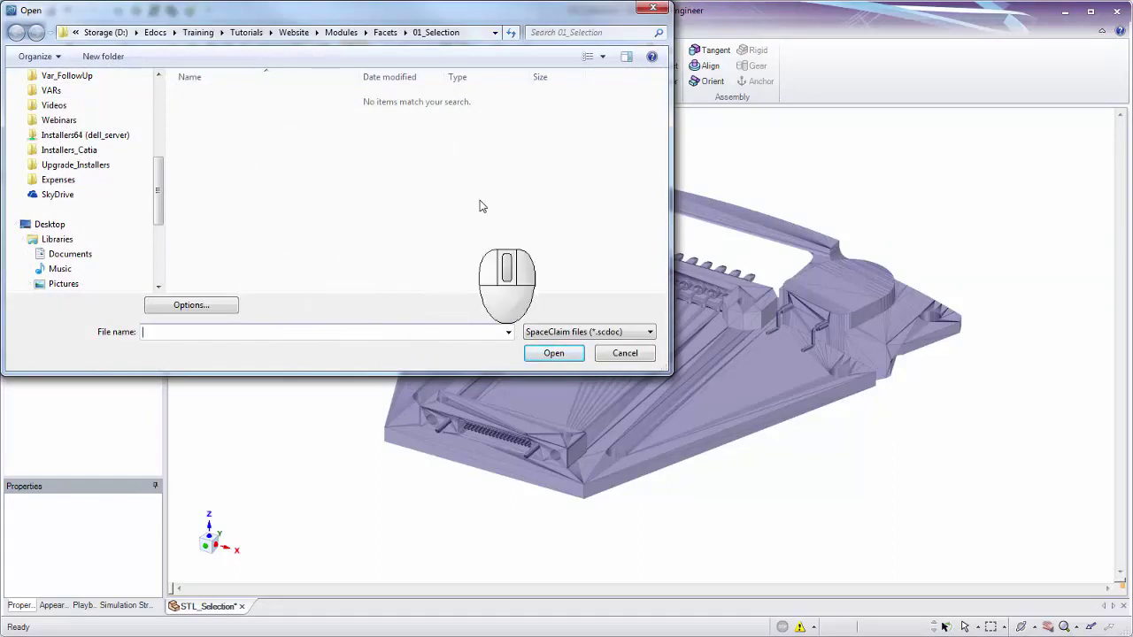
left_click(648, 333)
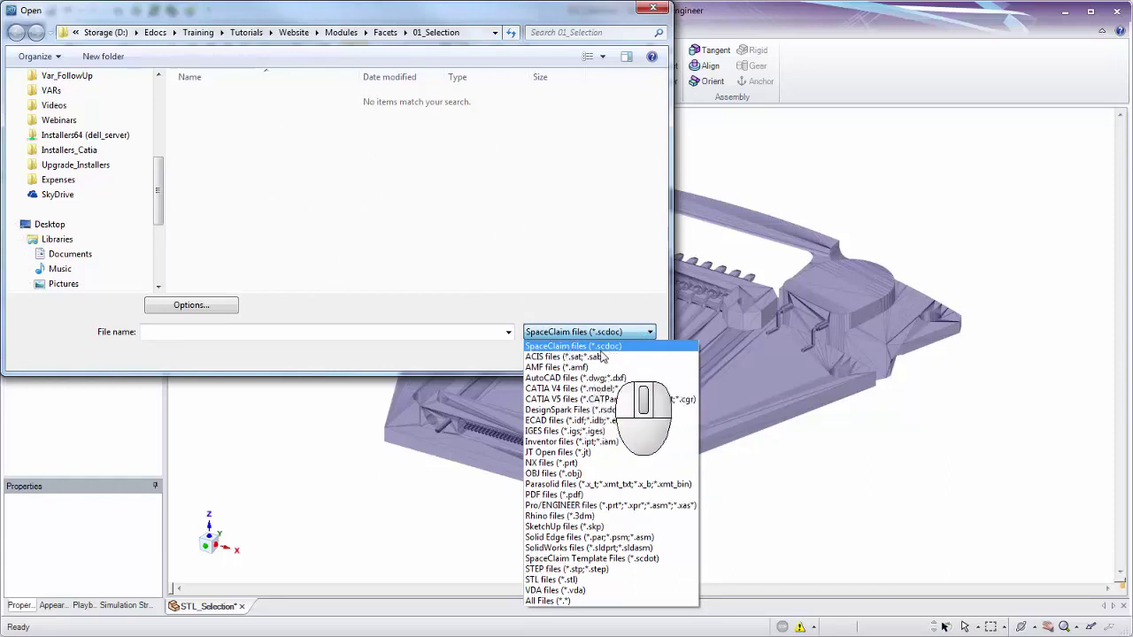
left_click(579, 602)
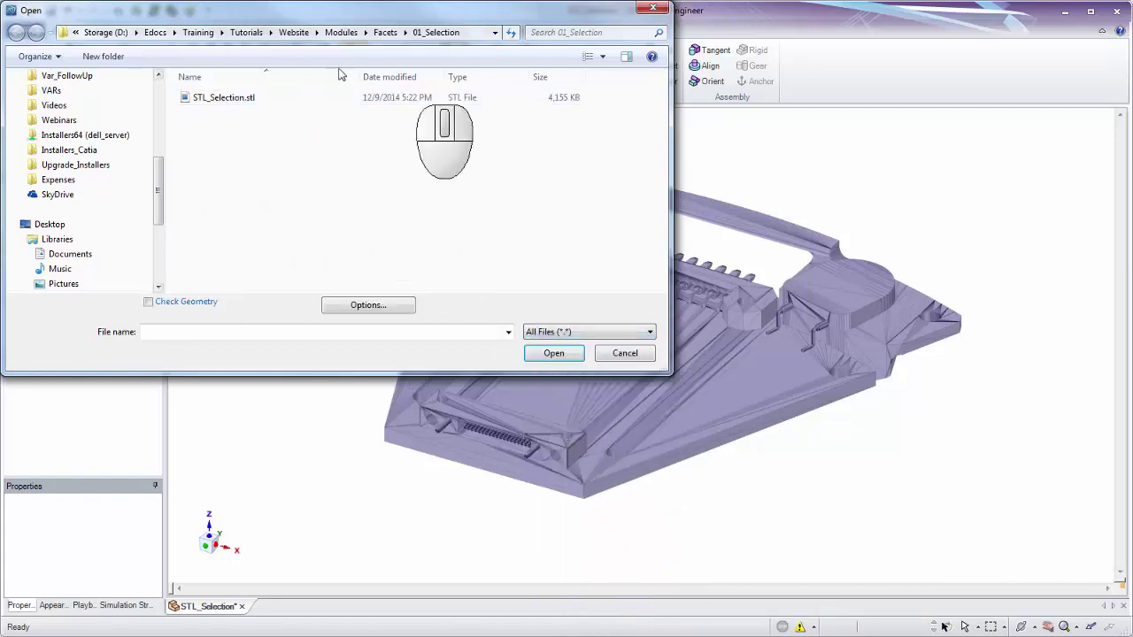
left_click(212, 99)
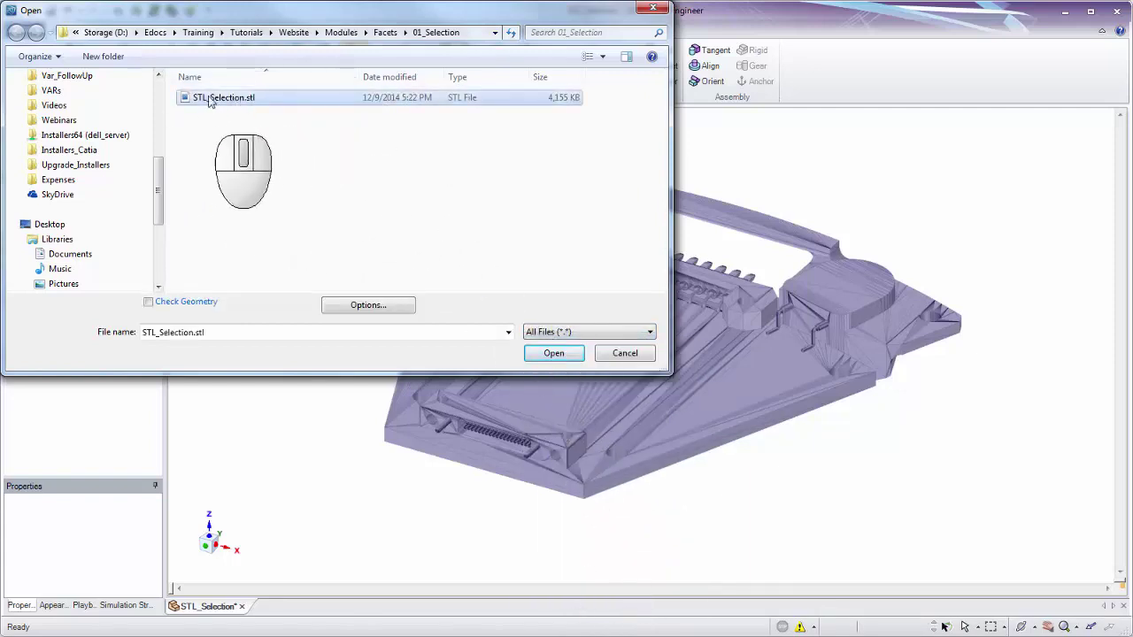
left_click(558, 354)
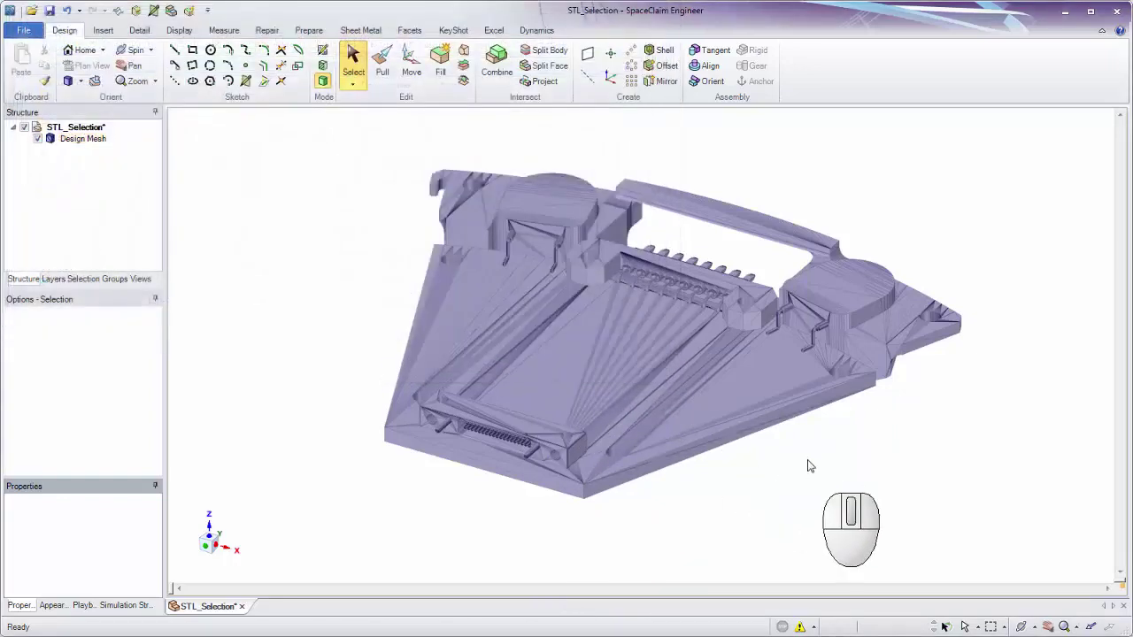
Select single facets on the mesh's central and side panels one at a time, including the large triangular facet and a facet edge
left_click(51, 144)
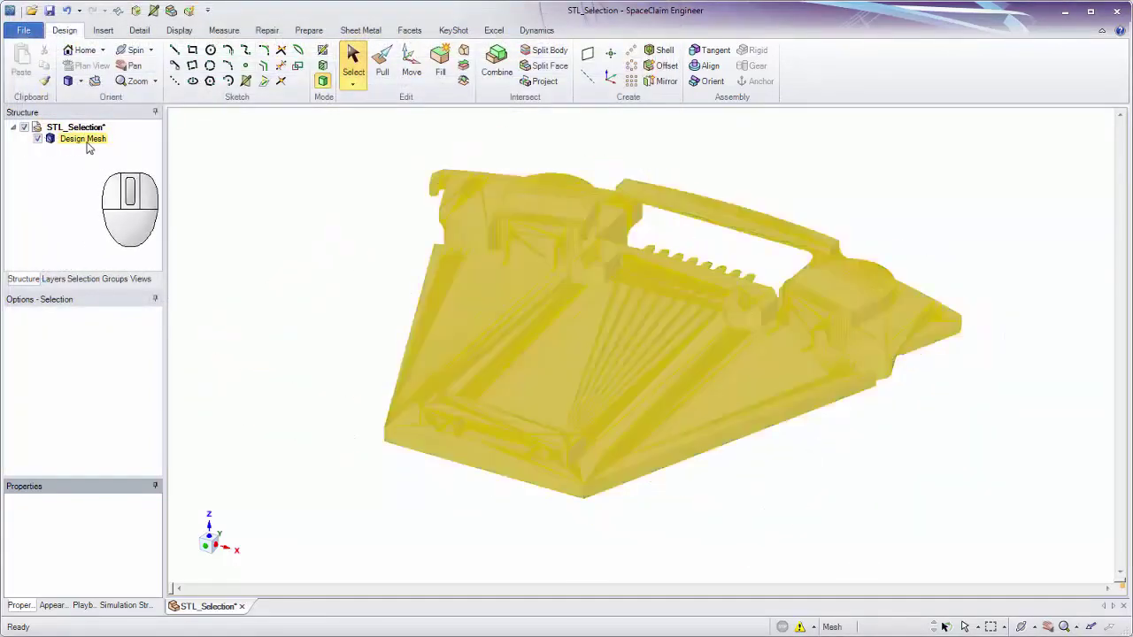
left_click(562, 341)
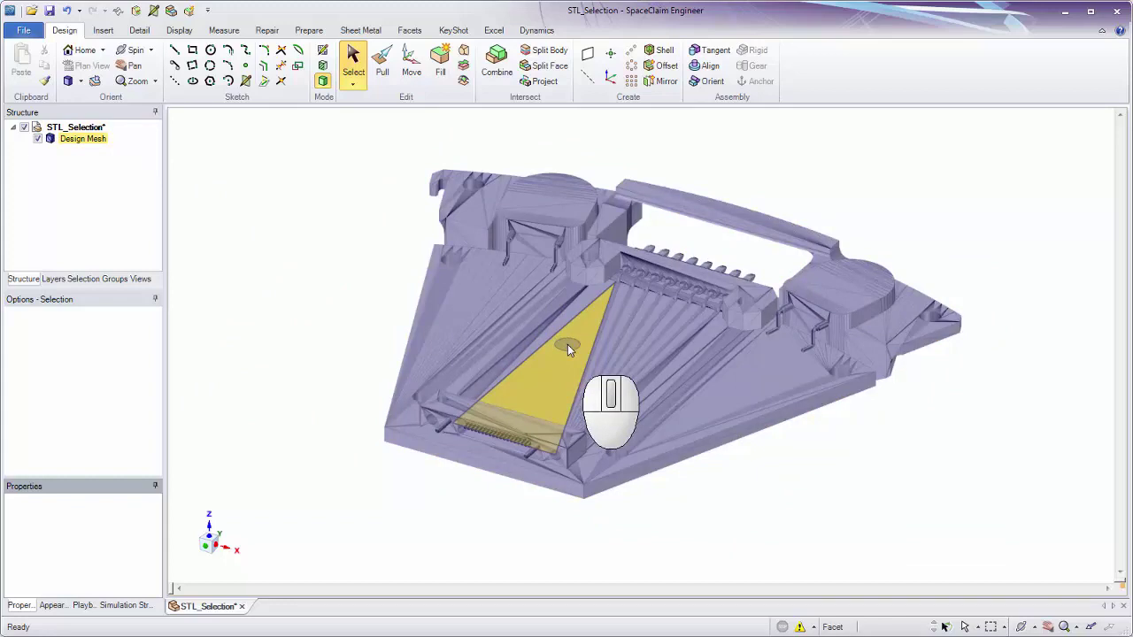
middle_click_drag(567, 345, 620, 372, "ctrl")
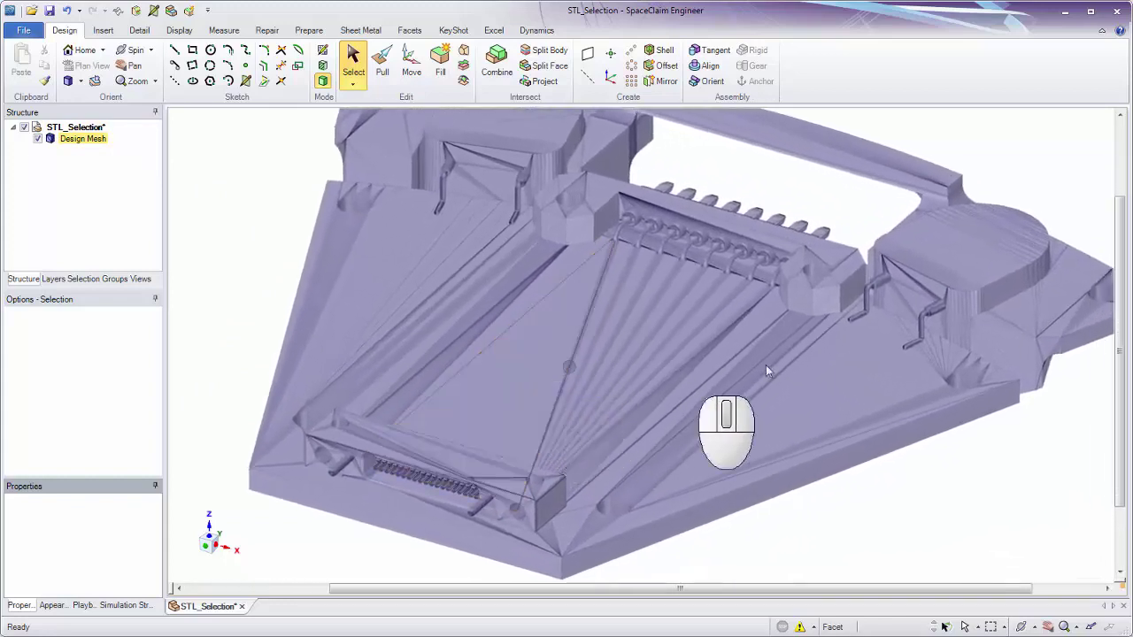
left_click(819, 384)
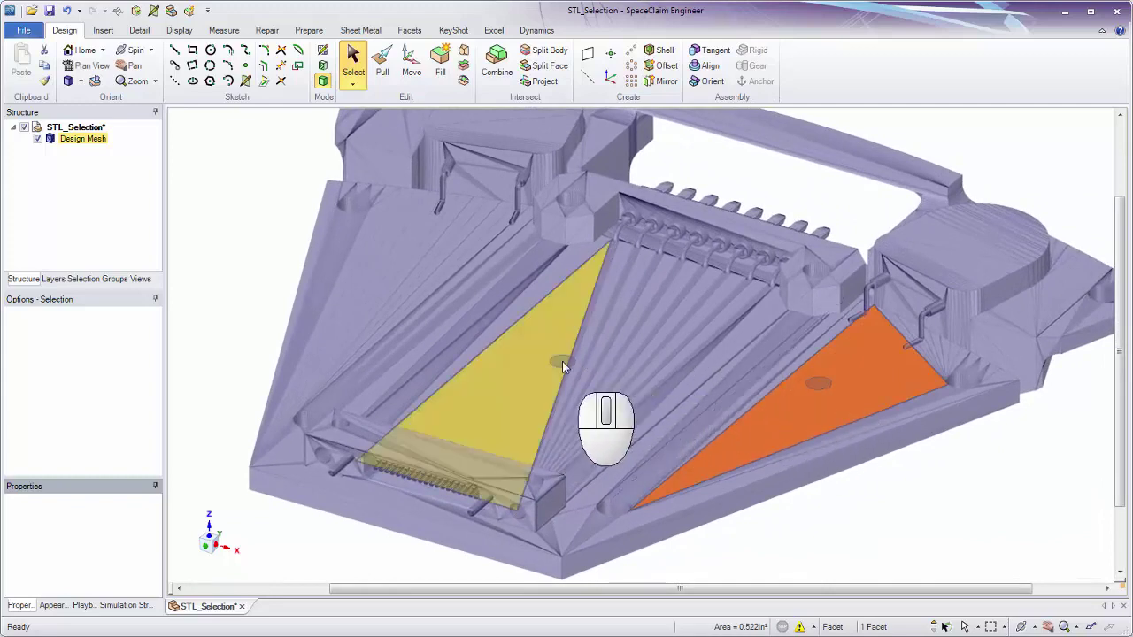
left_click(562, 362)
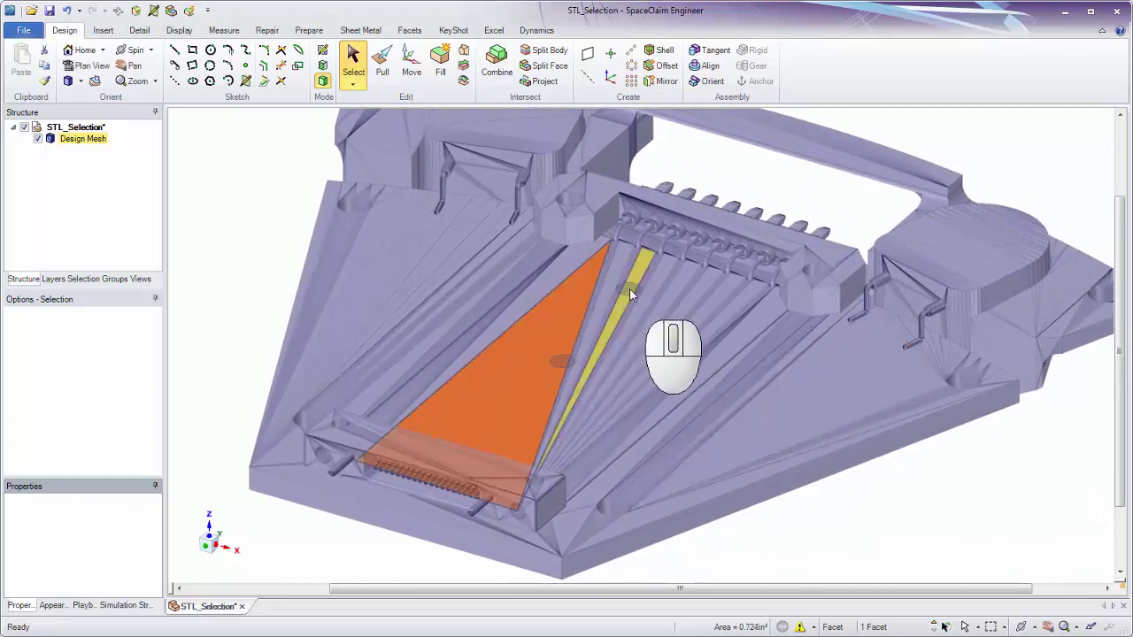
left_click(629, 288)
left_click(571, 292)
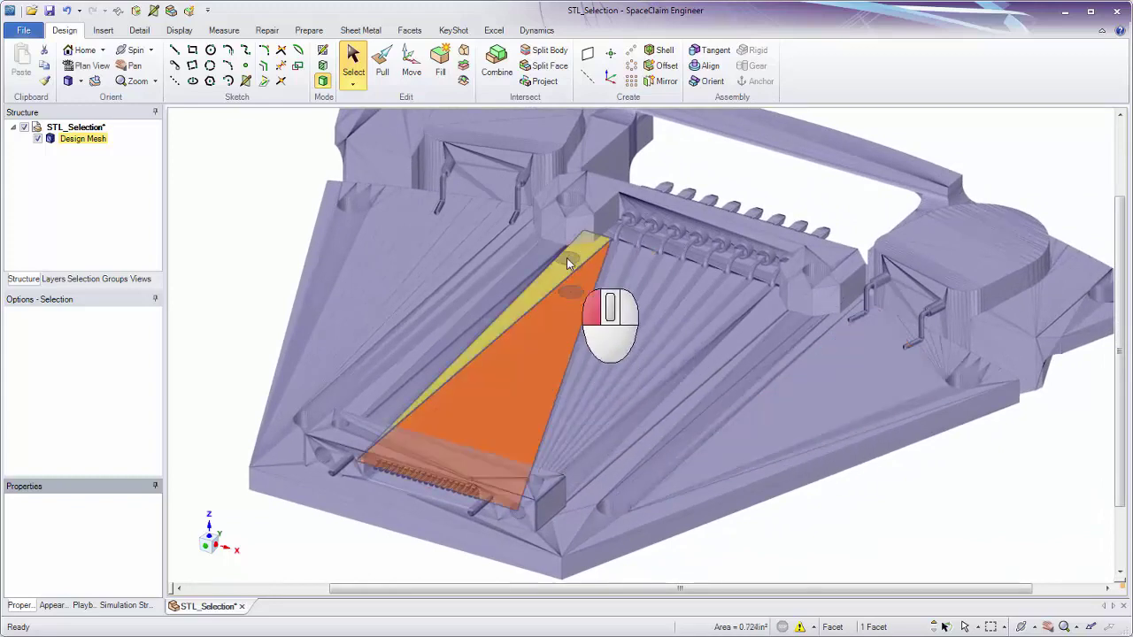
left_click(567, 258)
left_click(581, 233)
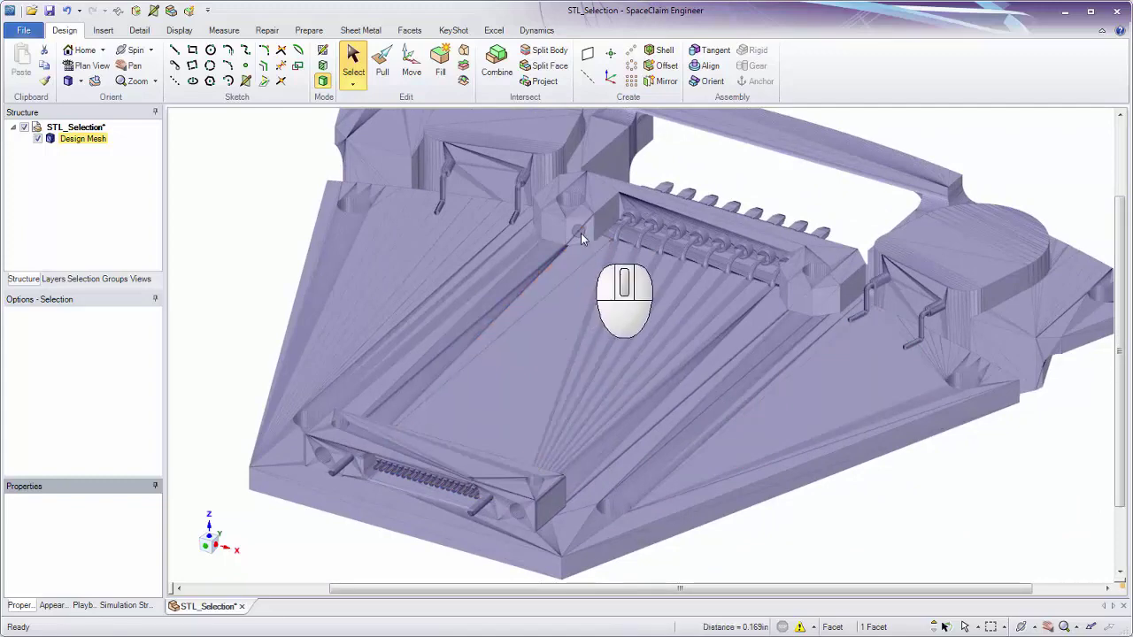
left_click(583, 236)
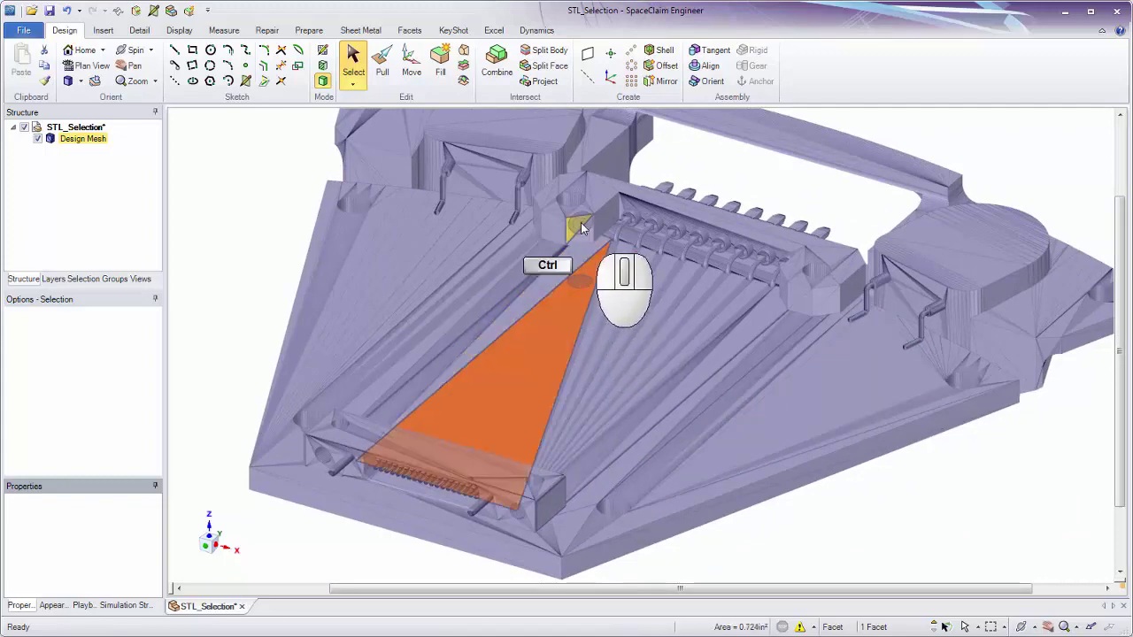
Alternately select a triangular facet on the polygonal boss's side and the vertex at that facet's upper corner
scroll(579, 228, "up", 10)
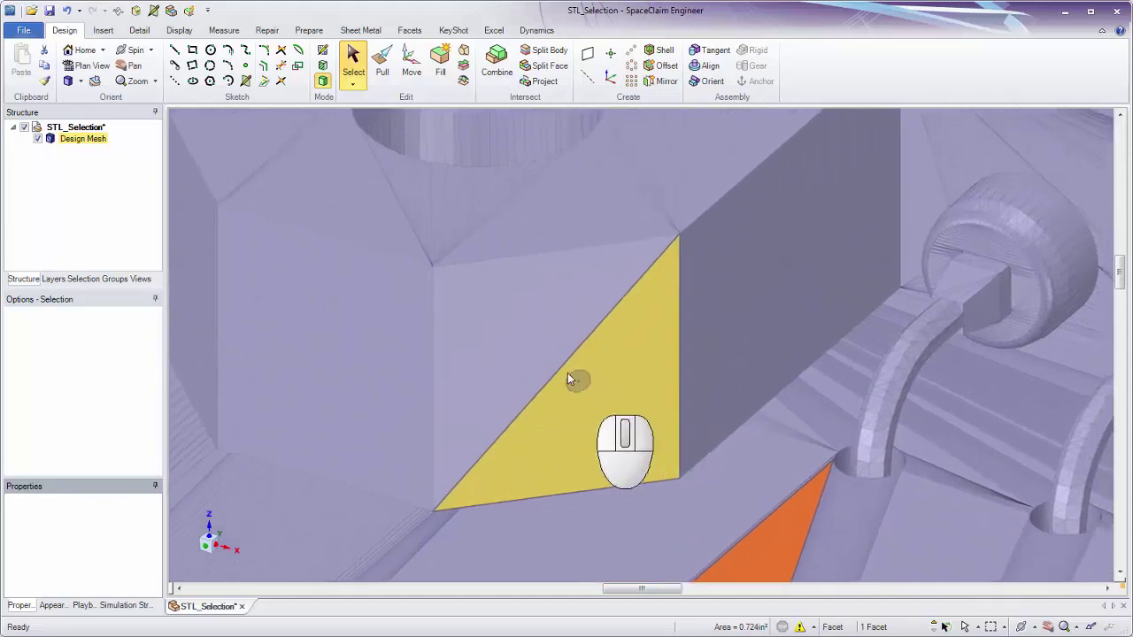
left_click(496, 323)
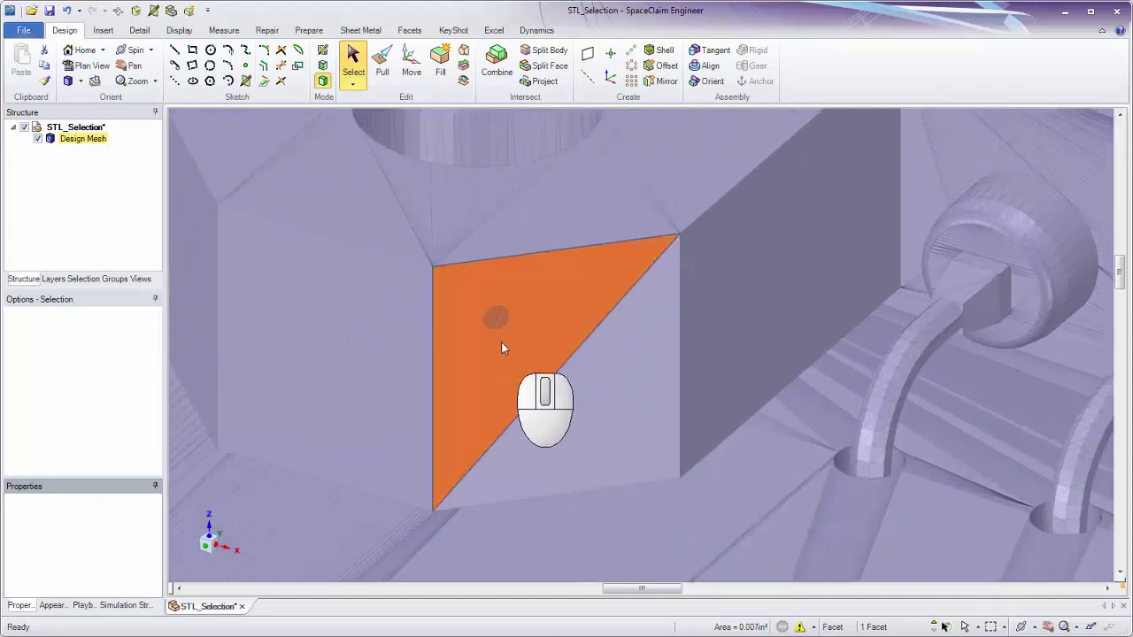
left_click(377, 252)
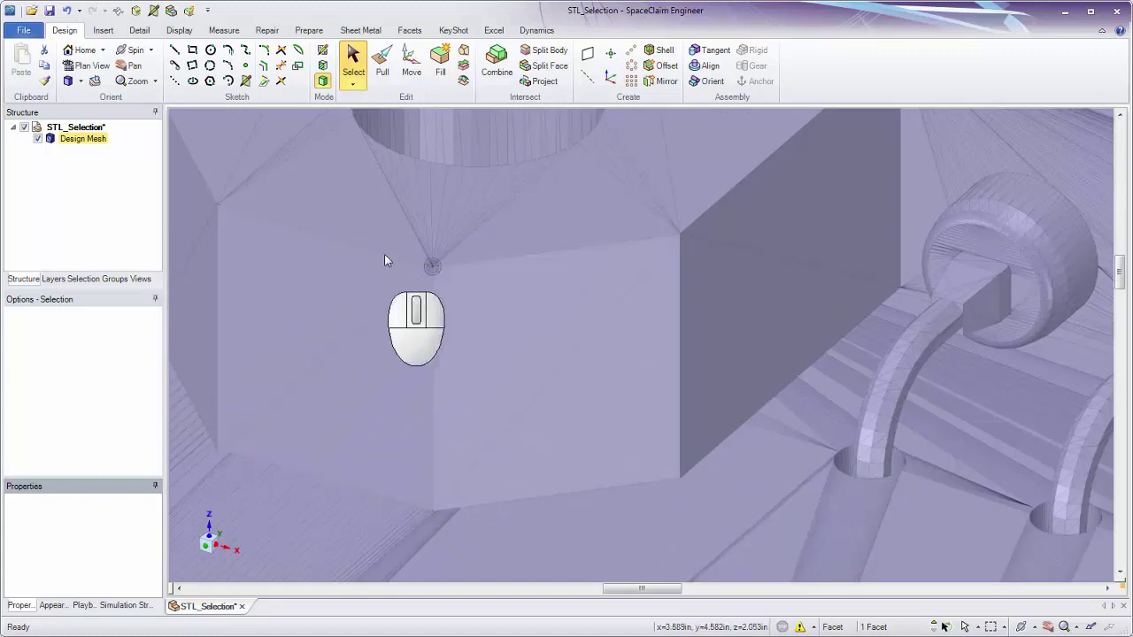
left_click(511, 315)
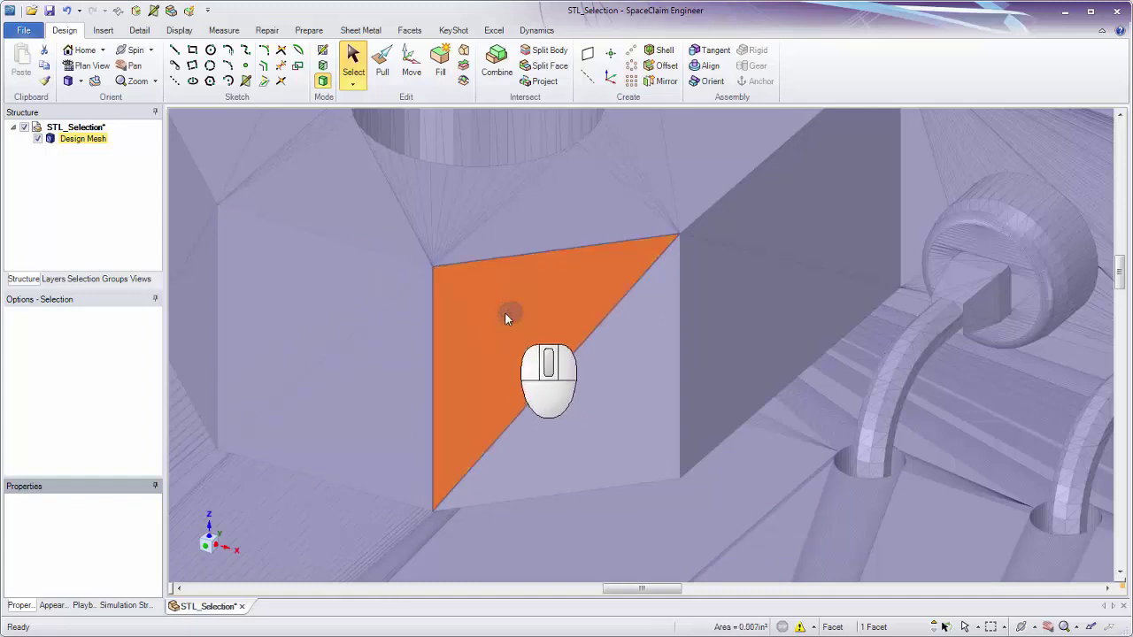
left_click(366, 245)
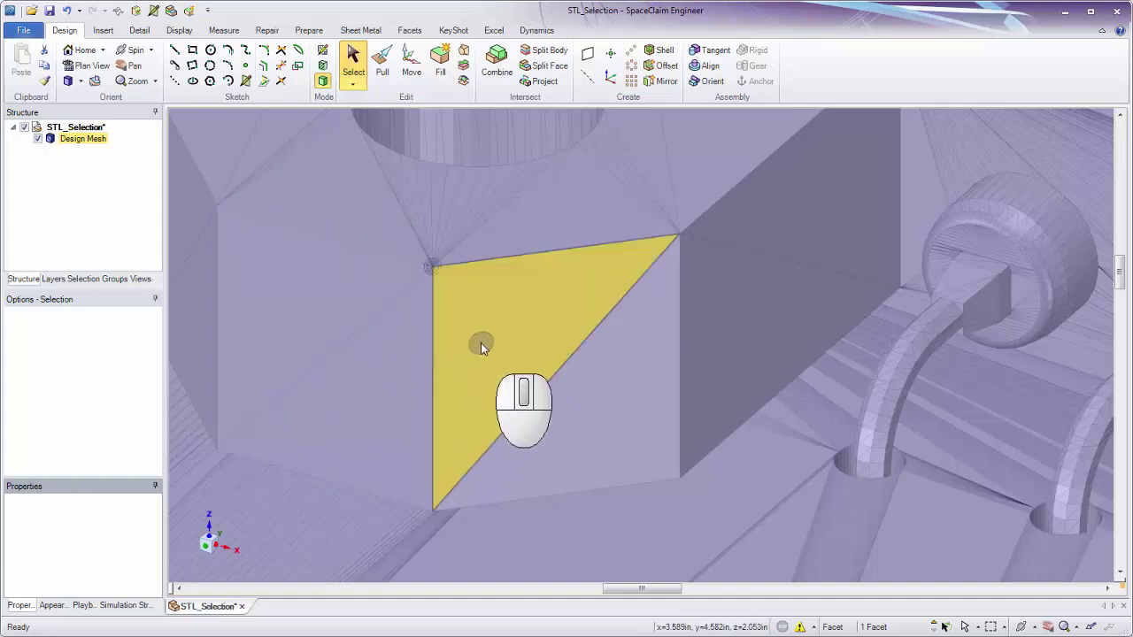
Select six neighbouring facets together on the sides and top of the polygonal boss around its front corner
left_click(481, 345)
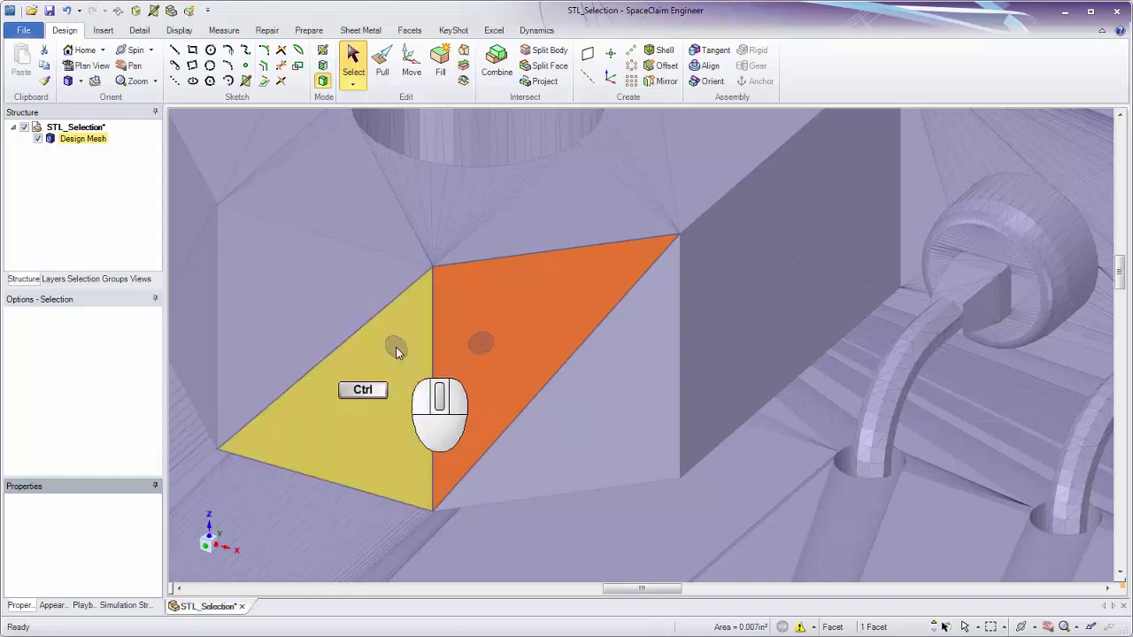
left_click(394, 345, "ctrl")
left_click(330, 308, "ctrl")
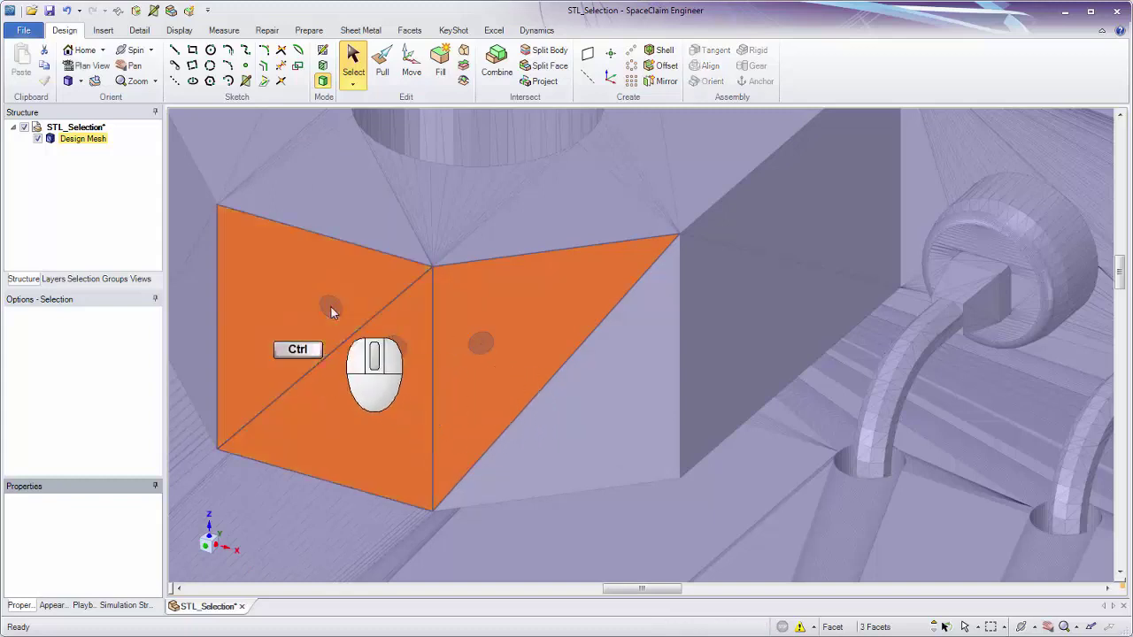
left_click(348, 225, "ctrl")
left_click(495, 228, "ctrl")
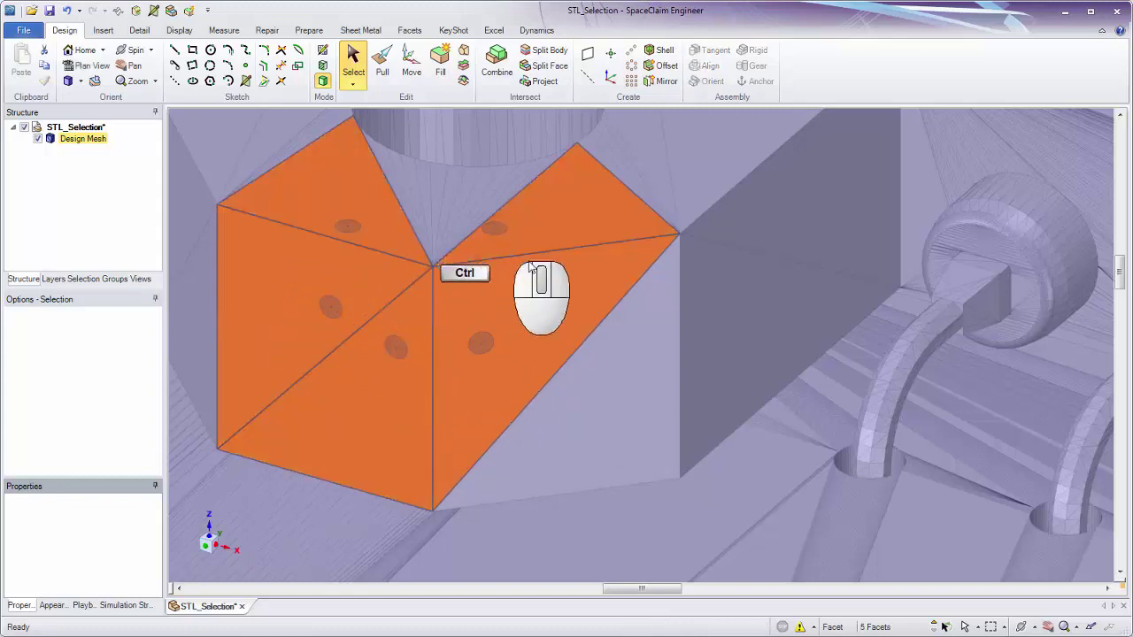
left_click(599, 376, "ctrl")
Remove three of the boss's side facets from the selection, keeping the two top facets and the lower side facet
left_click(564, 335, "ctrl")
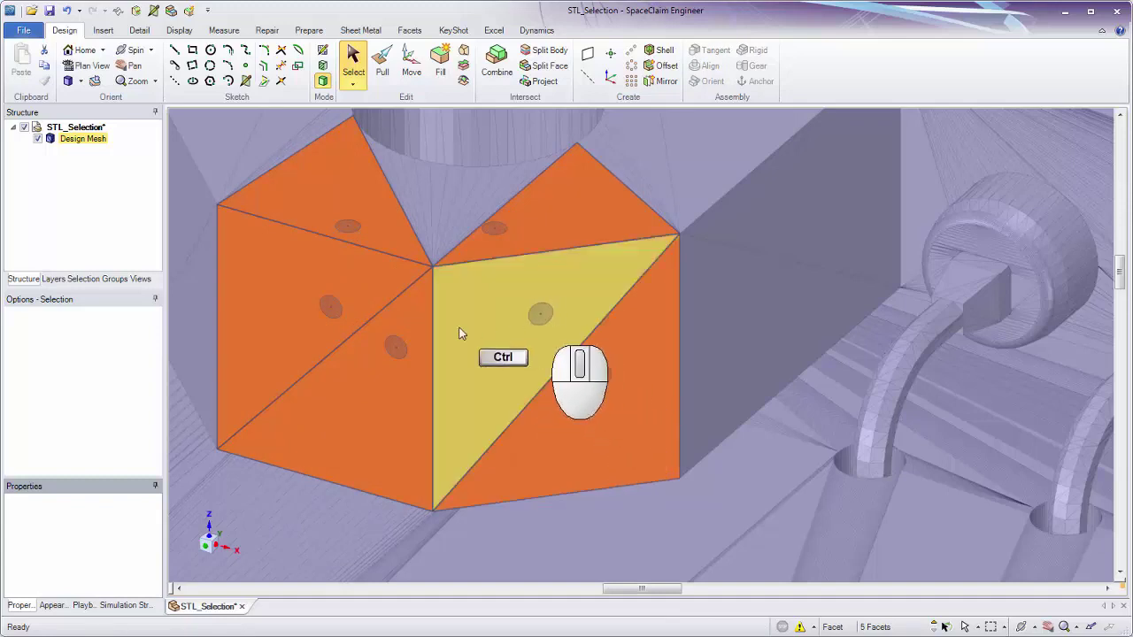
left_click(387, 343, "ctrl")
left_click(340, 299, "ctrl")
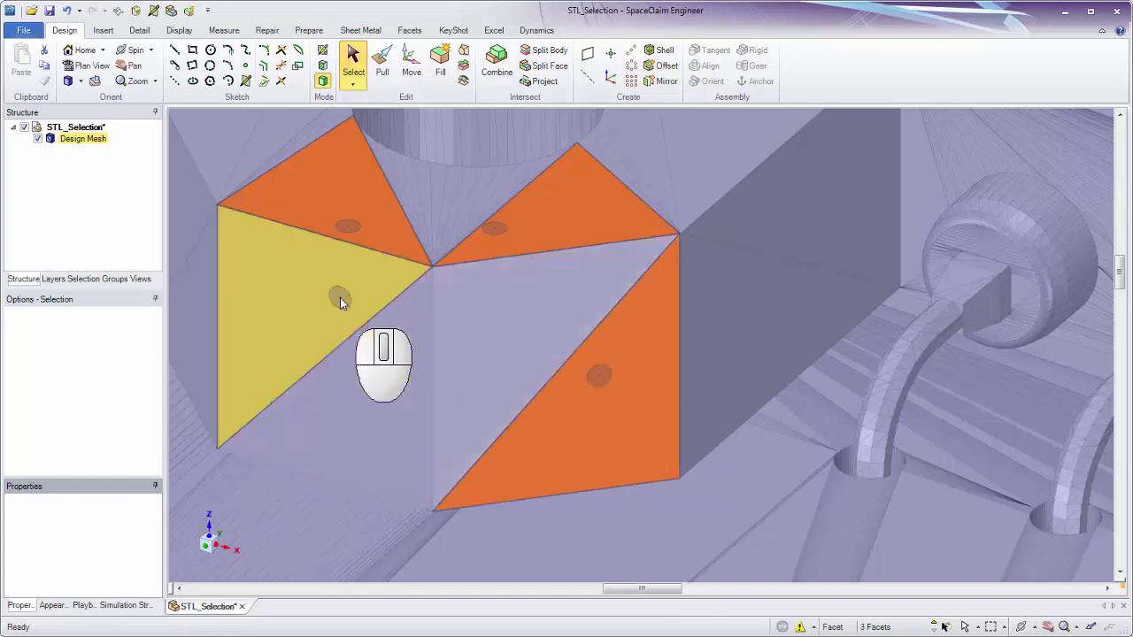
Select all connected coplanar facets forming the flat top of the two bosses and the bridge between them
middle_click_drag(340, 297, 357, 351, "ctrl")
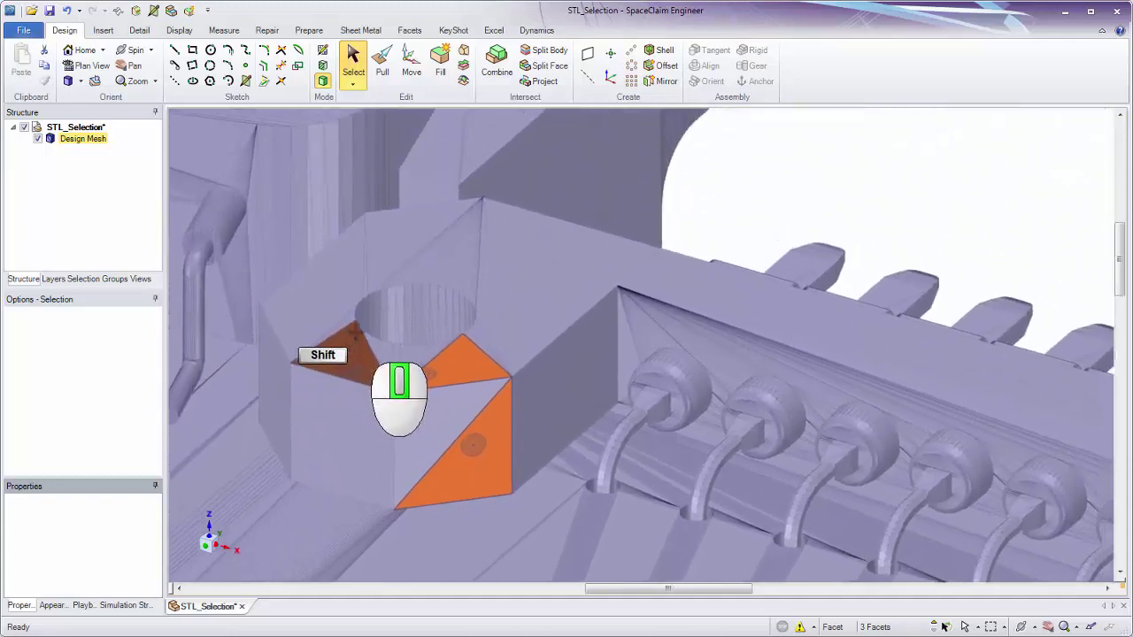
double_click(543, 297)
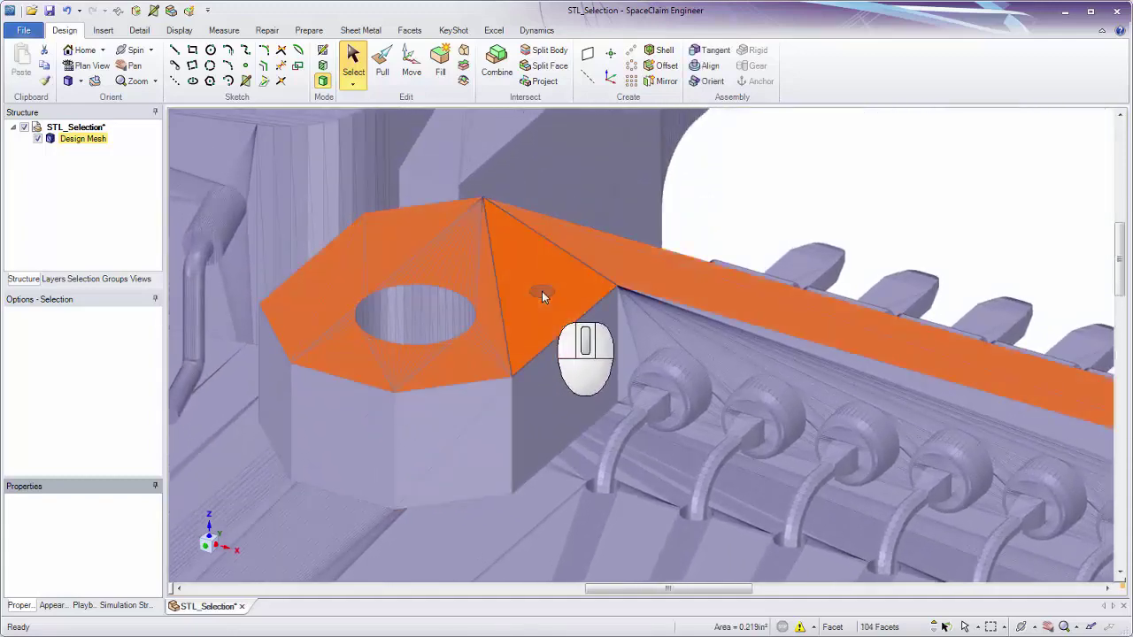
middle_click_drag(542, 296, 486, 270, "ctrl")
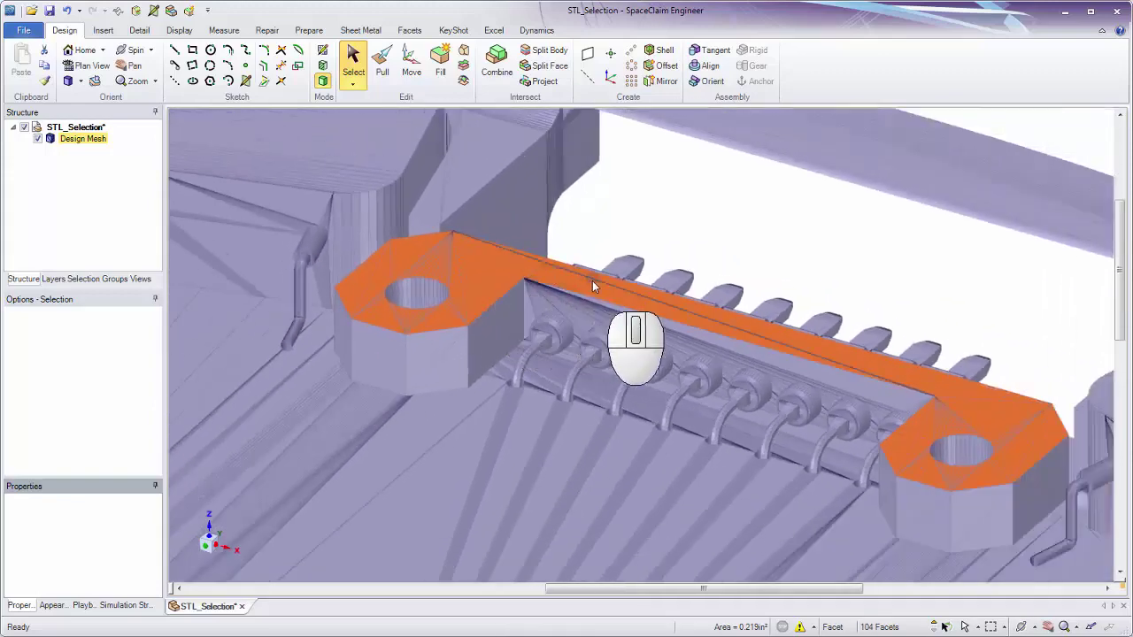
mouse_move(441, 297)
middle_mouse_down("ctrl")
mouse_move(426, 279)
mouse_move(431, 417)
mouse_move(434, 285)
mouse_move(435, 359)
mouse_move(435, 303)
mouse_move(441, 316)
middle_mouse_up("ctrl")
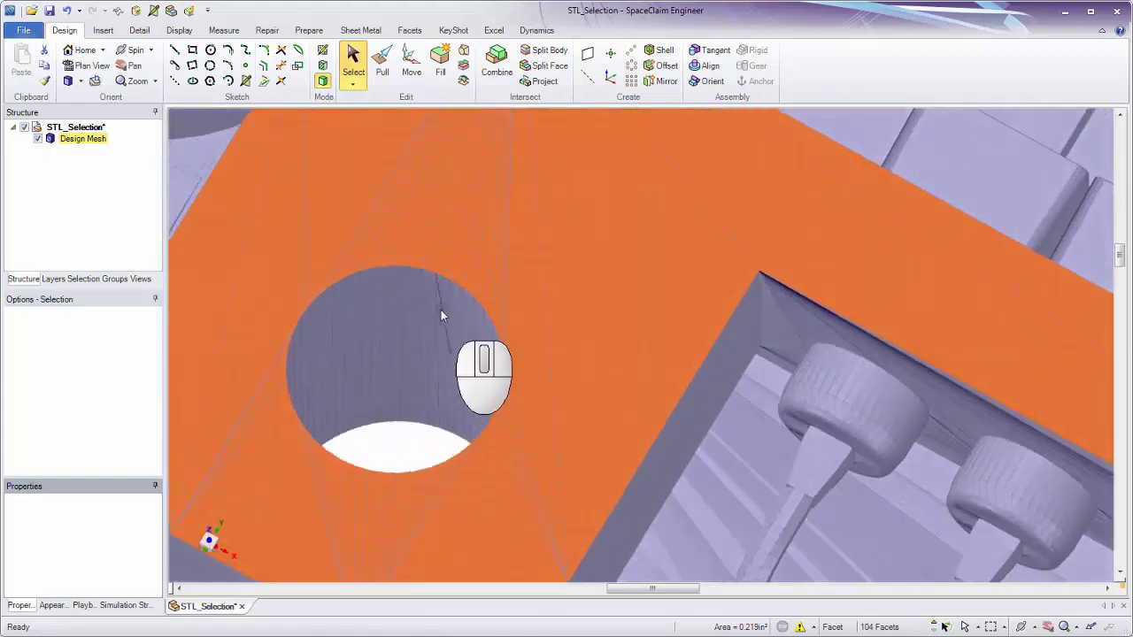
Select the upper cylindrical wall of the boss hole and add the adjoining wall section below it
left_click(441, 314)
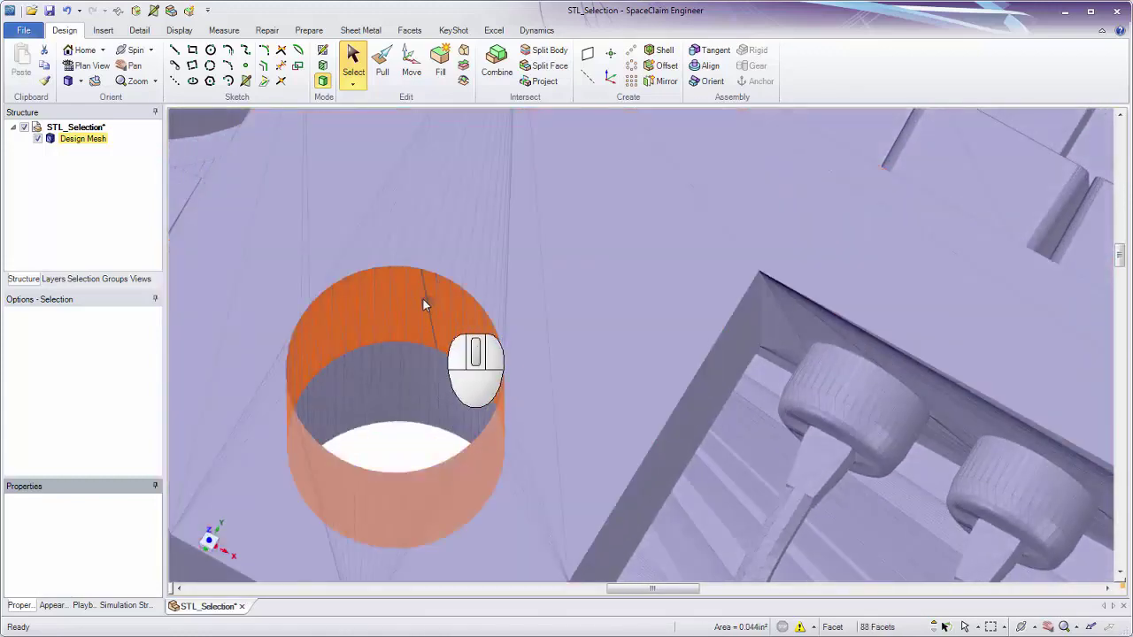
middle_click_drag(412, 335, 453, 344, "ctrl")
left_click(454, 401, "ctrl")
middle_click_drag(453, 400, 465, 318, "ctrl")
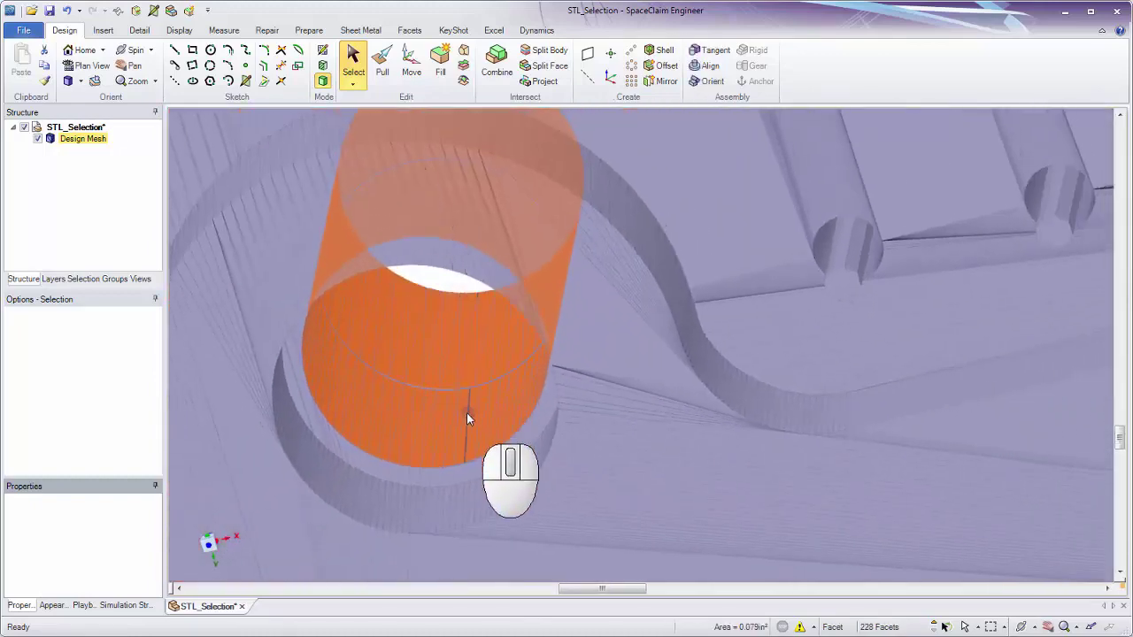
Add the remaining wall sections at the hole's underside, including the wider recess wall, to the selection
middle_click_drag(456, 416, 450, 501, "ctrl")
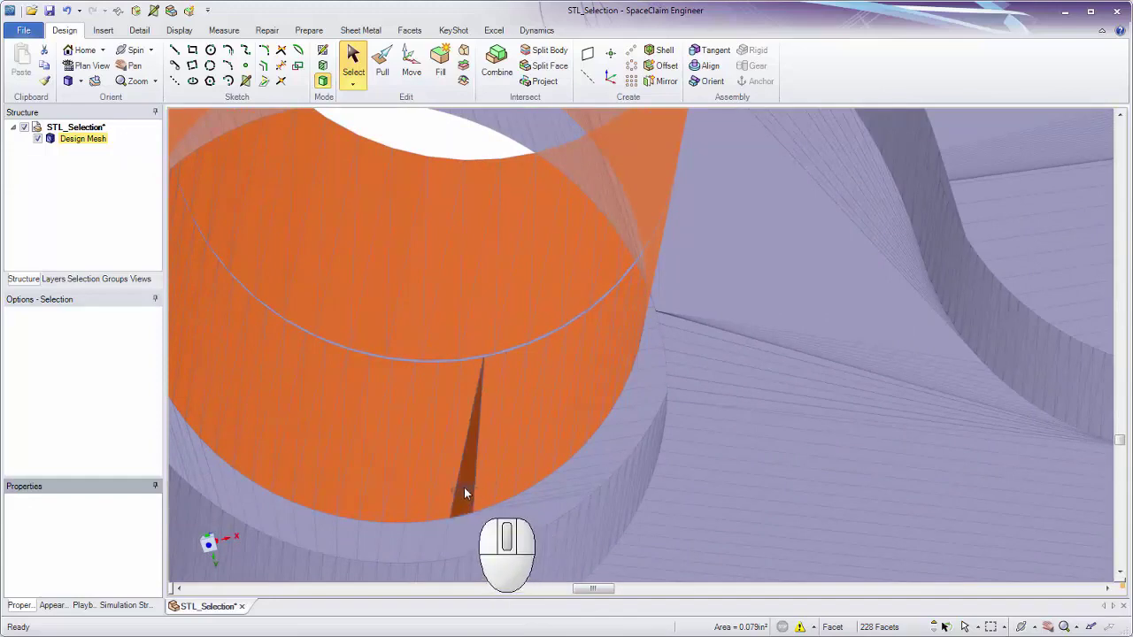
middle_click_drag(464, 487, 378, 456, "ctrl")
left_click(458, 528, "ctrl")
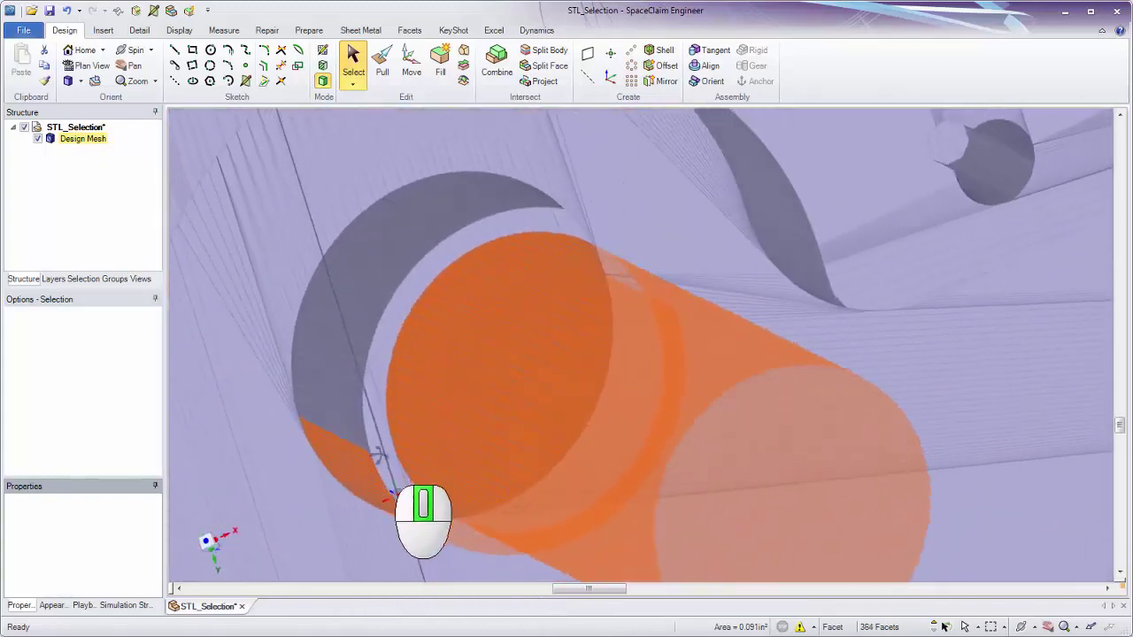
double_click(342, 377, "ctrl")
Add the connected flat top region of both bosses and their bridge to the selected hole walls
middle_click_drag(520, 221, 586, 162, "ctrl")
middle_click_drag(586, 162, 605, 340)
middle_click_drag(605, 340, 554, 555, "shift")
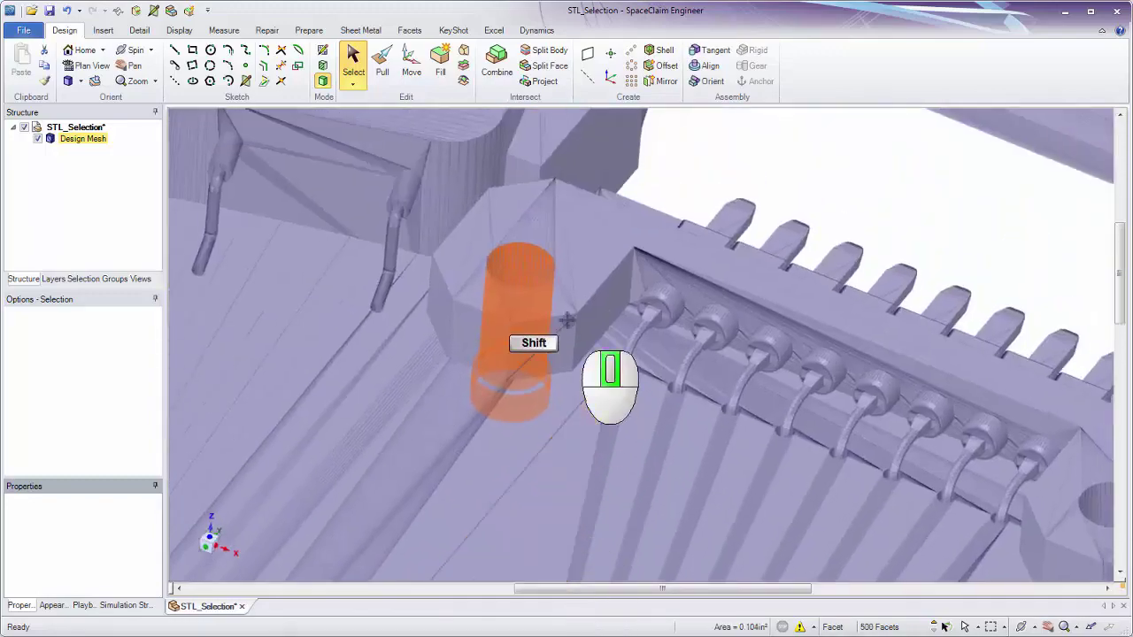
middle_click_drag(567, 321, 549, 358, "shift")
middle_click_drag(549, 299, 536, 301)
double_click(580, 286, "ctrl")
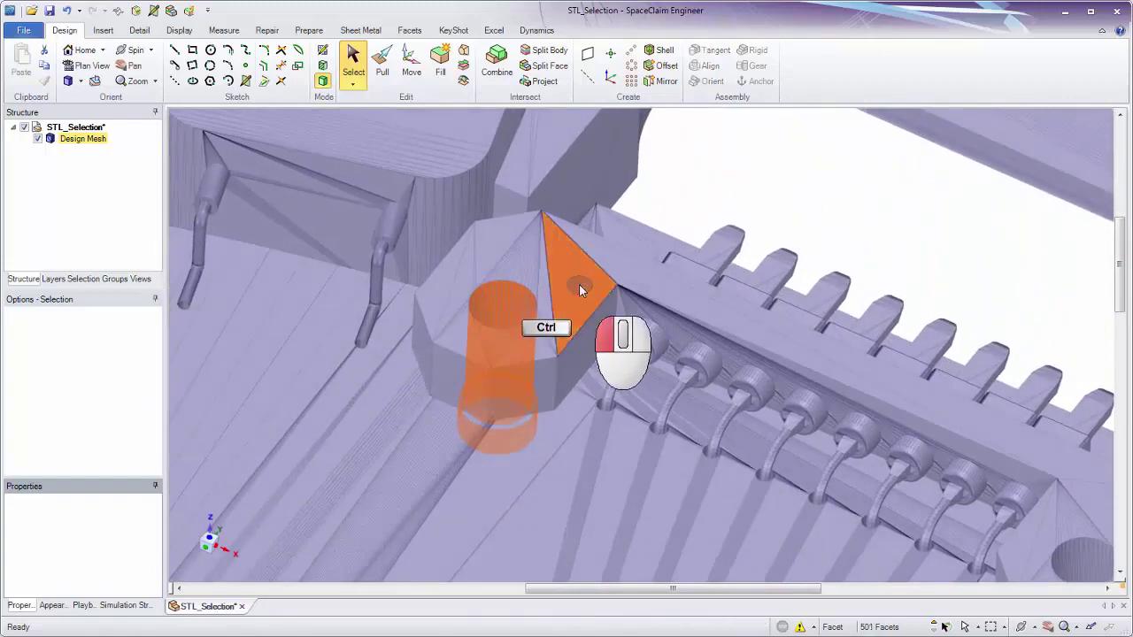
middle_click_drag(609, 281, 277, 112, "shift")
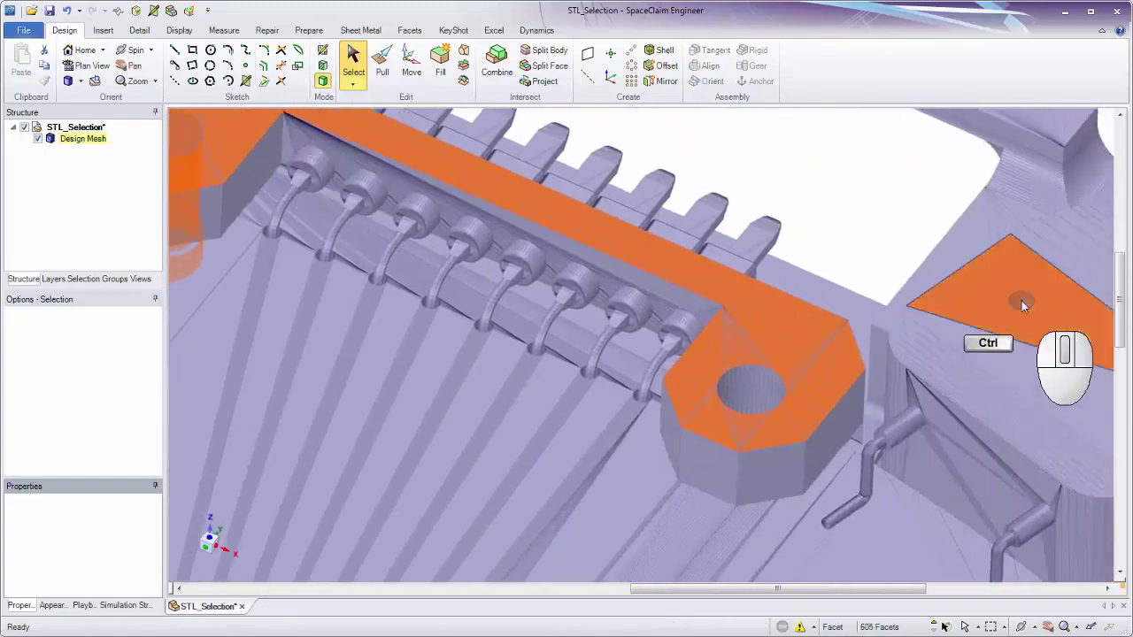
Add the connected flat tops of both large rounded pads beside the handle to the facet selection
double_click(1022, 301, "ctrl")
middle_click_drag(988, 327, 686, 174, "ctrl")
middle_click_drag(686, 173, 679, 268, "shift")
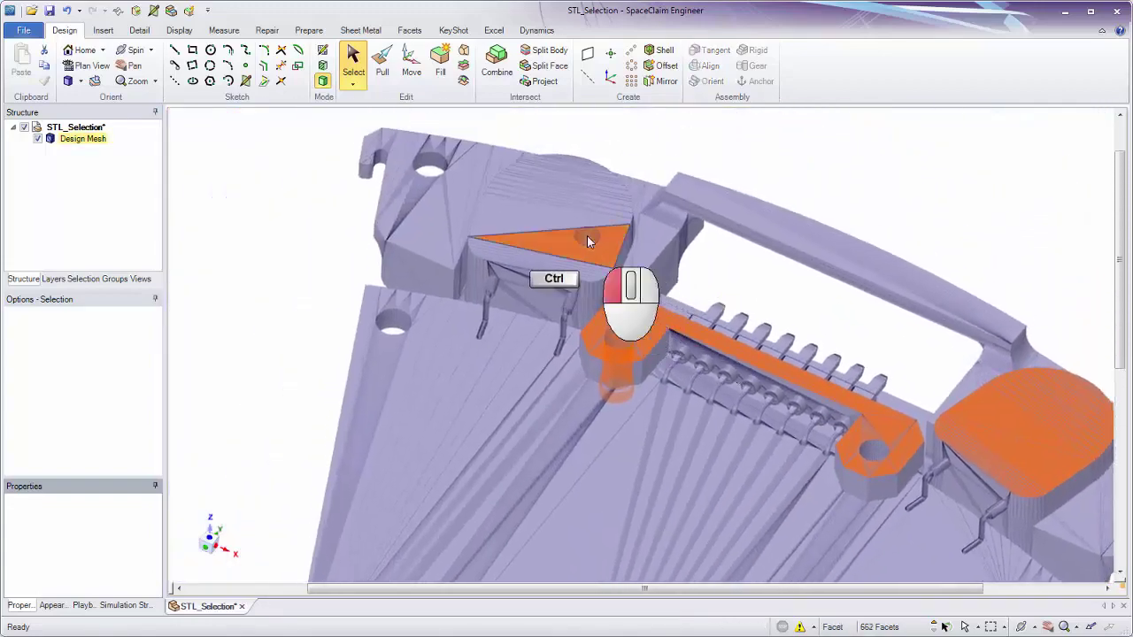
double_click(587, 235, "ctrl")
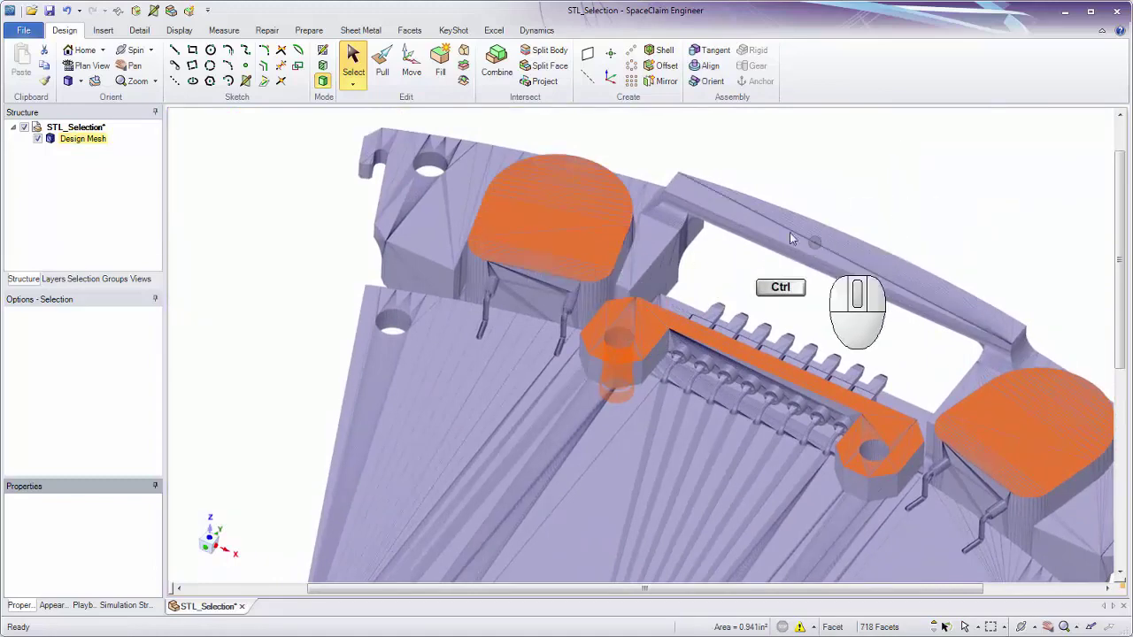
Remove the two middle facets of one rounded pad's top from the selection, then clear the whole selection
left_click(536, 226, "ctrl")
left_click(535, 228, "ctrl")
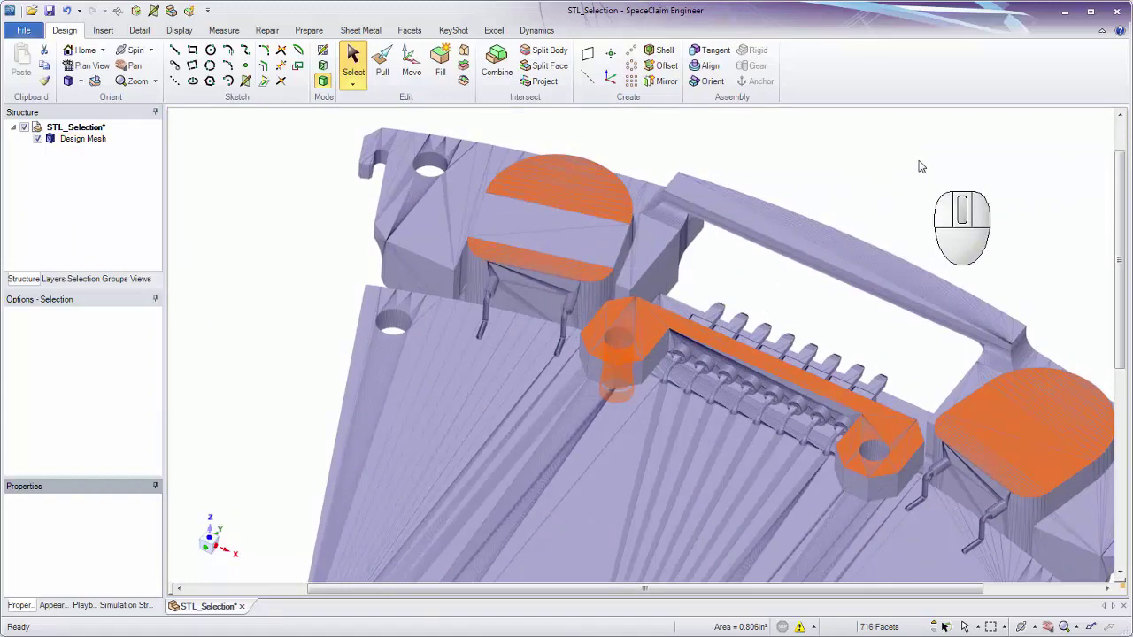
left_click(930, 196)
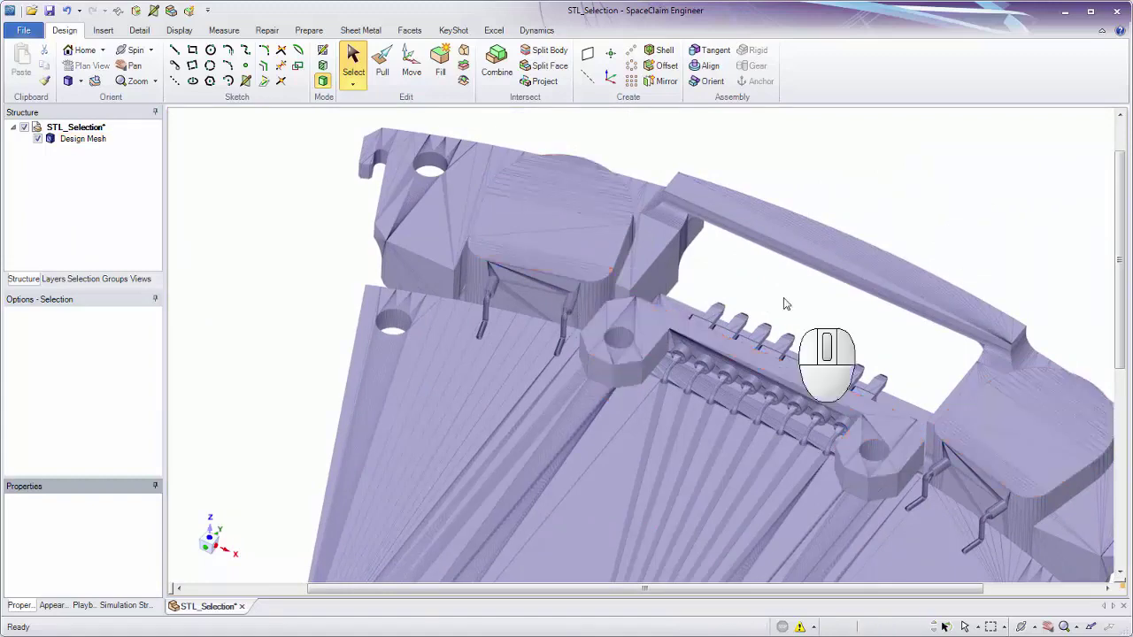
Select the boss's angled side wall beside the coils, then its adjacent front side wall, picking close to their top edges
scroll(649, 382, "up", 2, "ctrl")
scroll(651, 385, "up", 3, "ctrl")
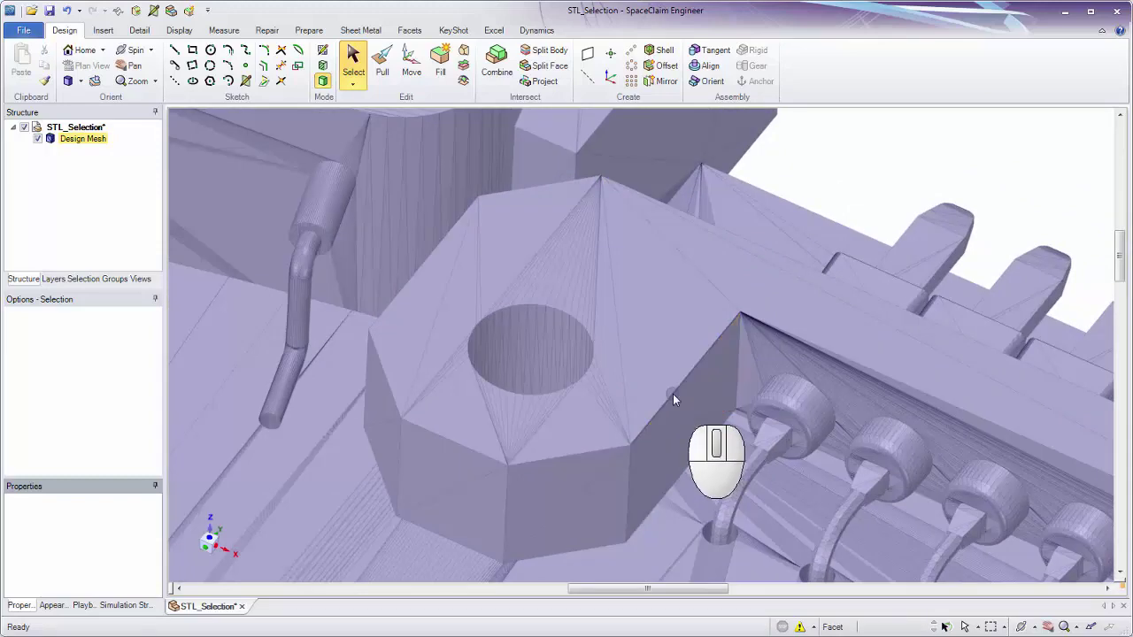
left_click(672, 394)
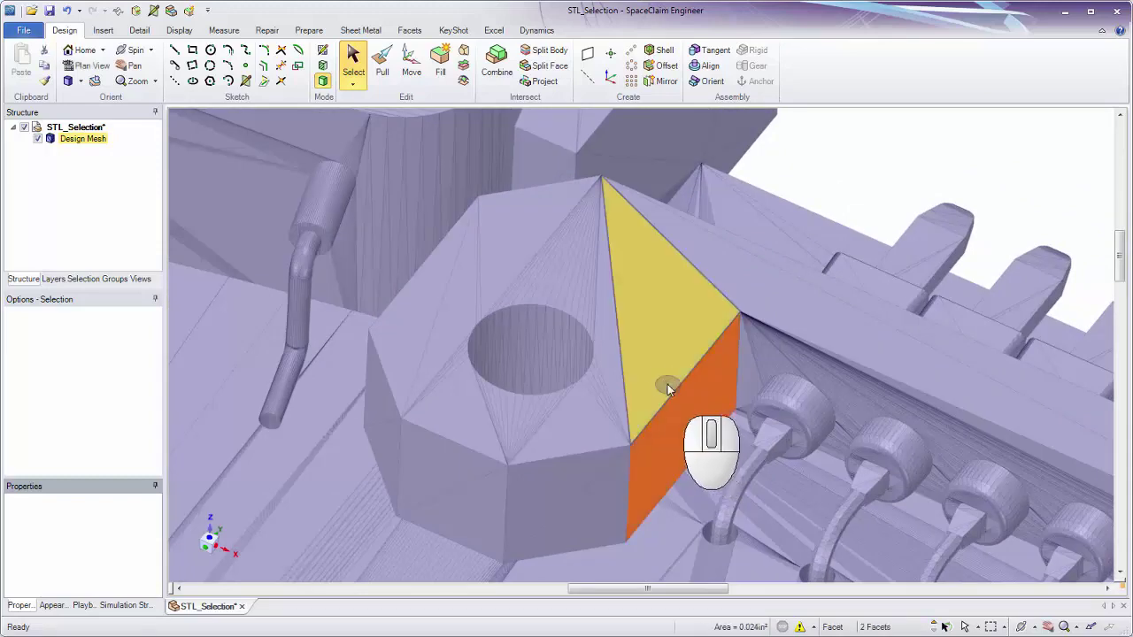
double_click(663, 381)
double_click(587, 455)
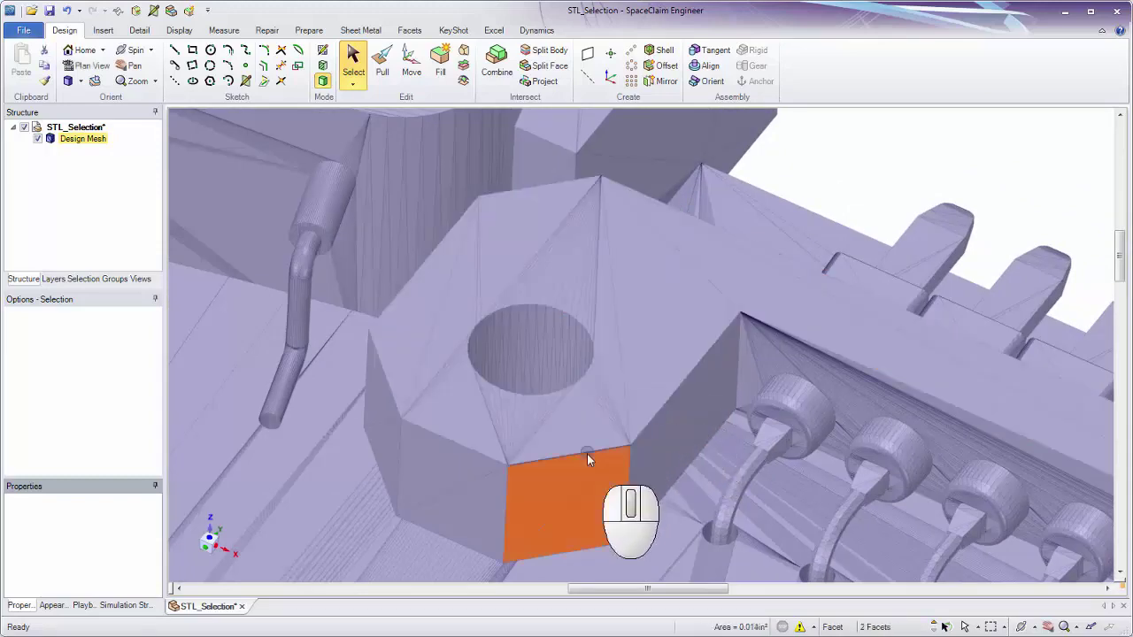
Select the connected flat top of both bosses and their bridge, and raise it along the Z axis with Move
double_click(682, 387)
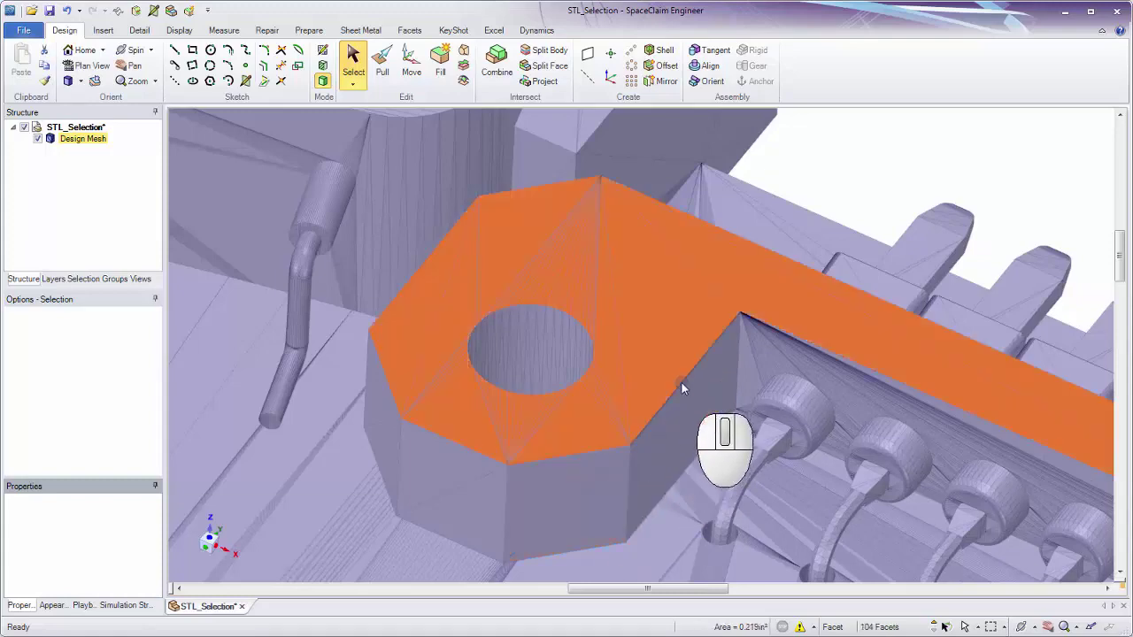
middle_click_drag(682, 383, 610, 223, "shift")
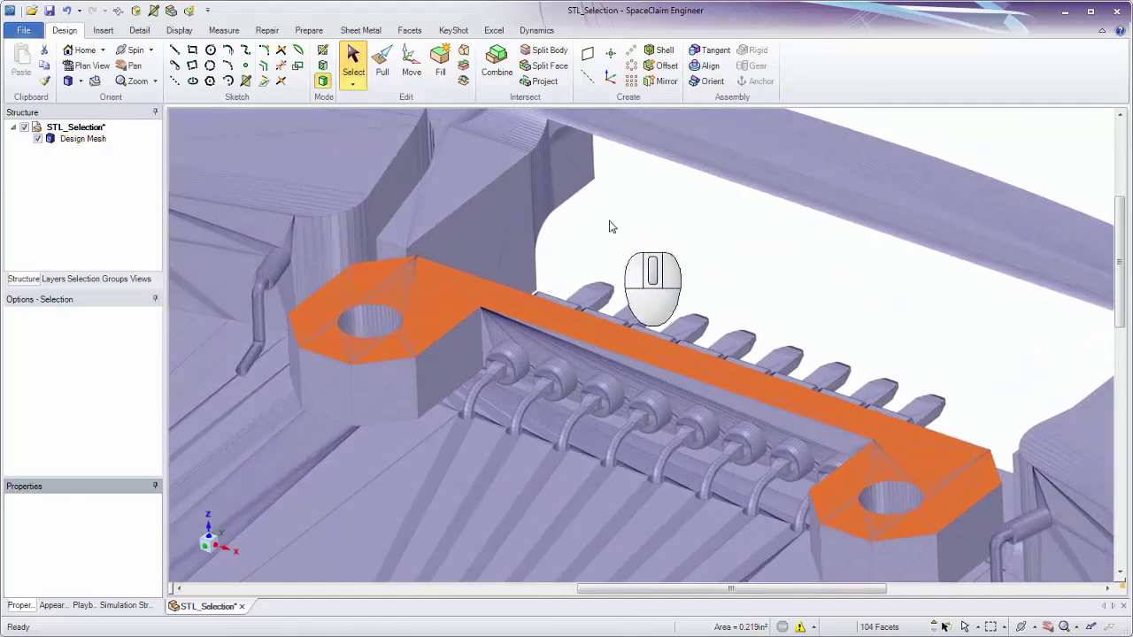
left_click(410, 69)
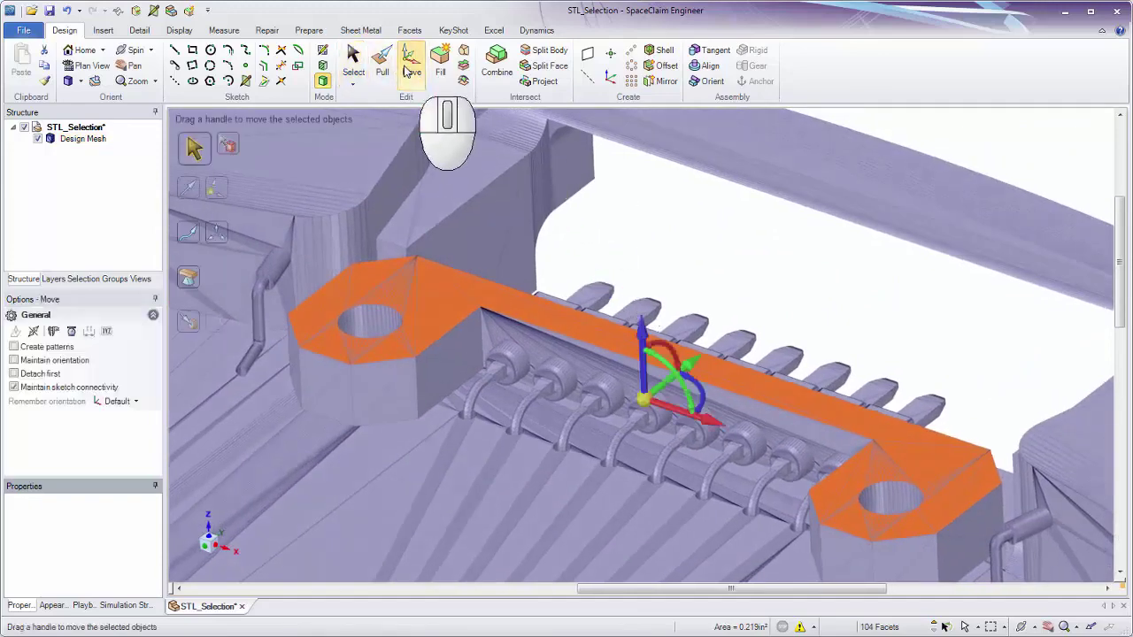
middle_click_drag(780, 273, 784, 277)
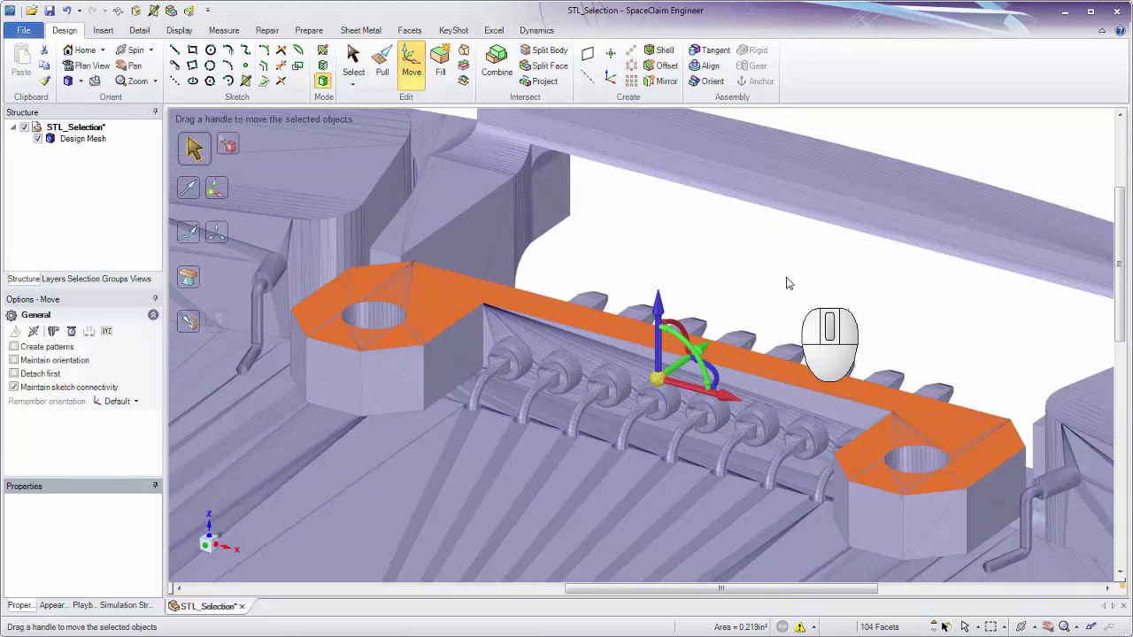
middle_click_drag(774, 282, 735, 281, "ctrl")
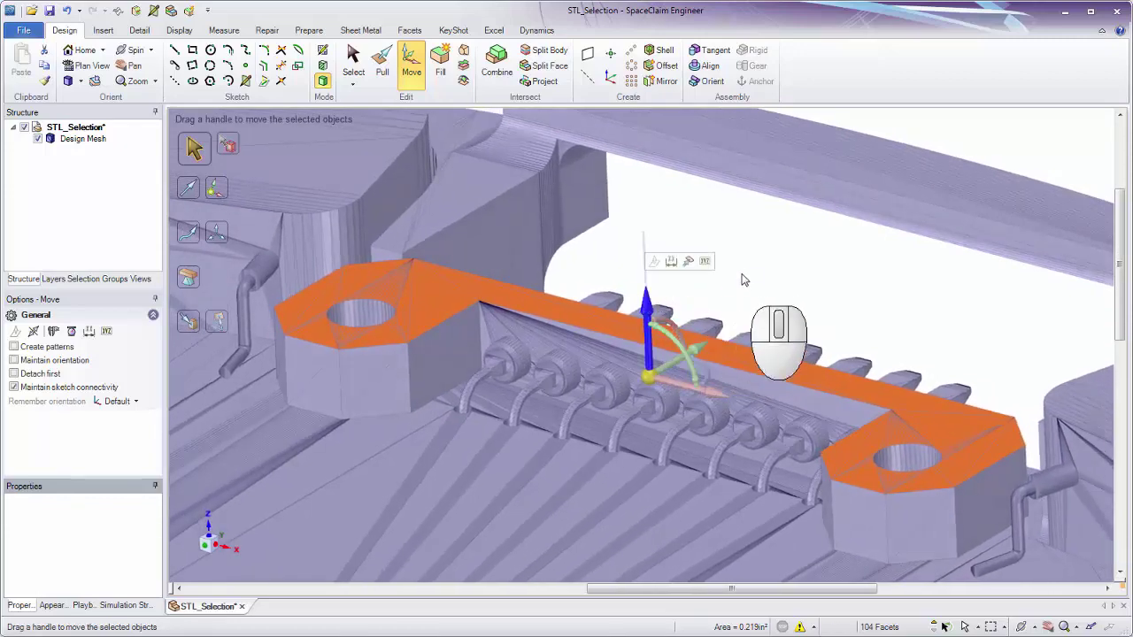
left_click_drag(744, 280, 733, 238)
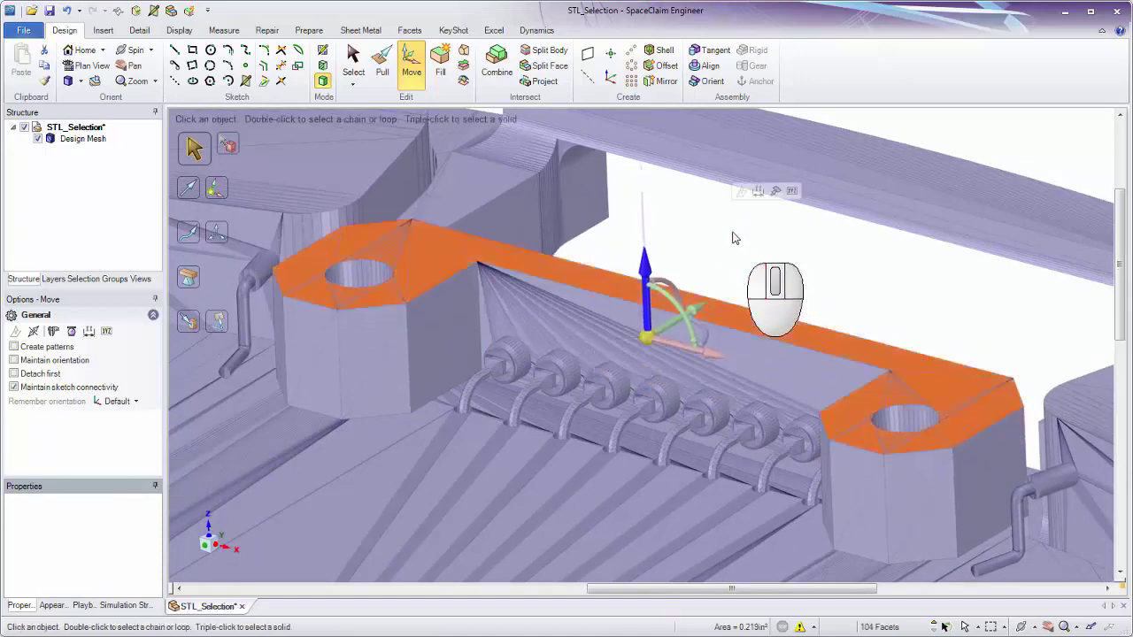
left_click(733, 238)
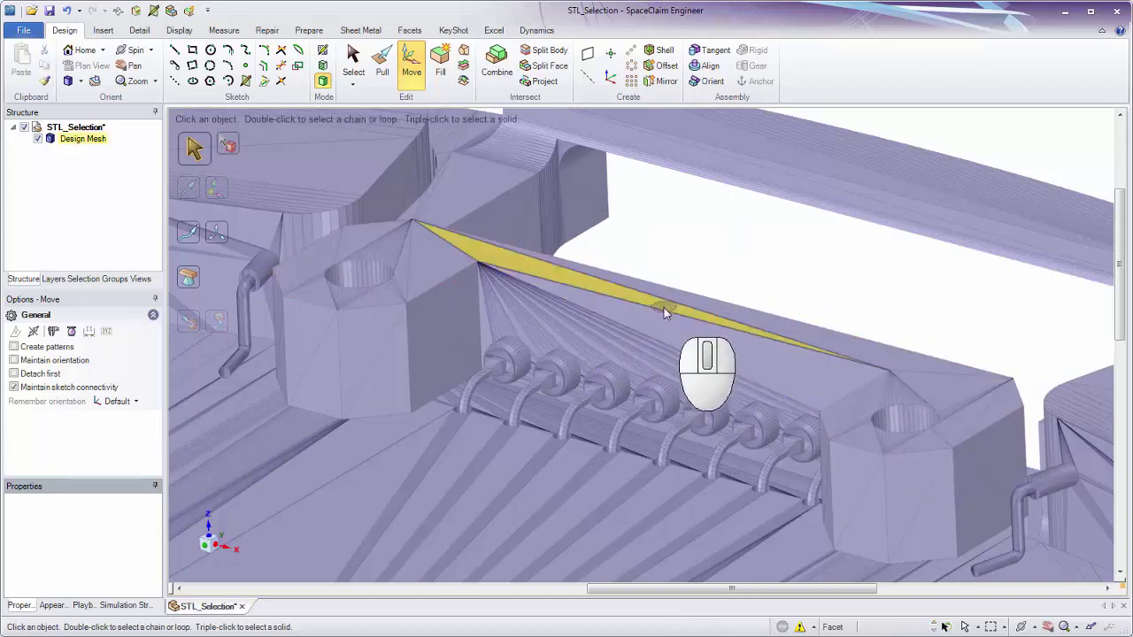
Select the bridge's straight inner top edge, then the connected edge chain around the boss top and the bridge's outer side
key("shift")
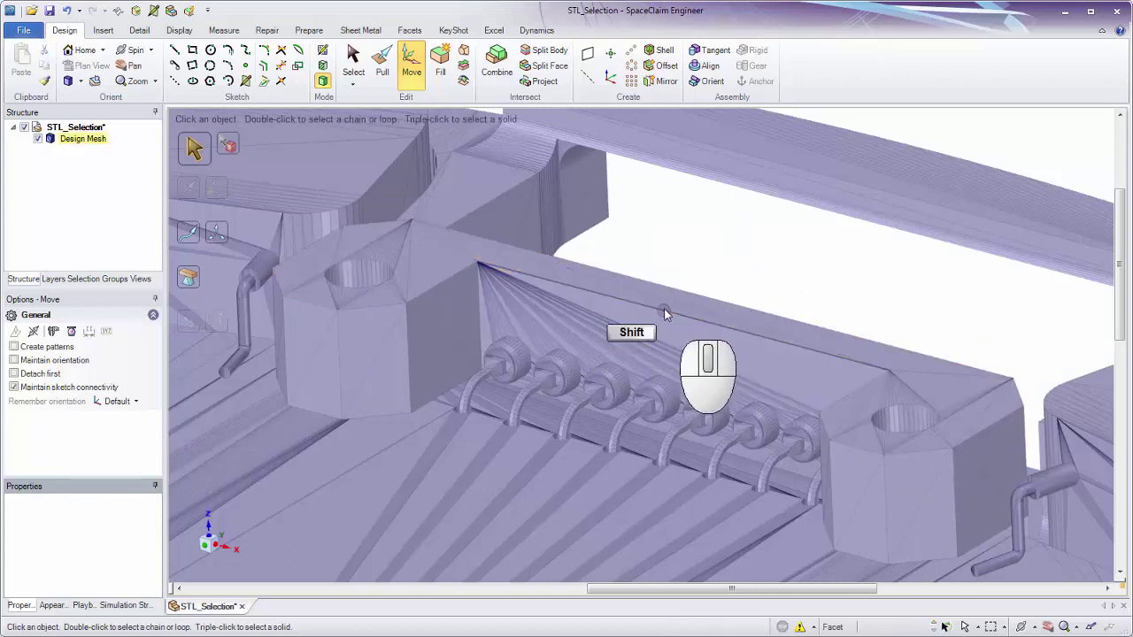
left_click(666, 313, "shift")
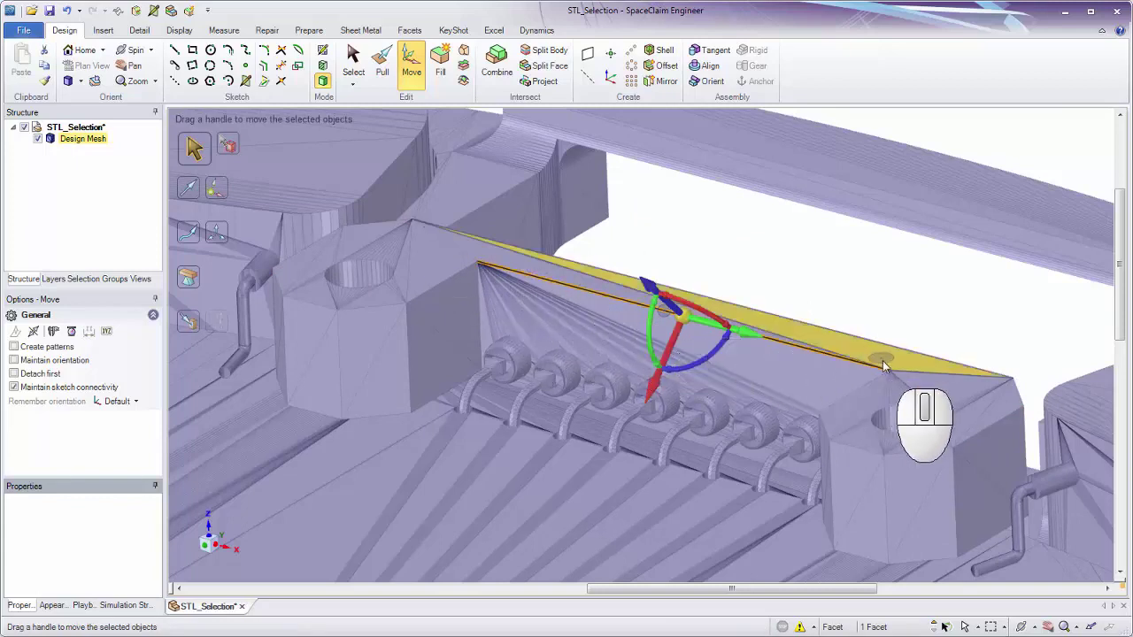
key("shift")
left_click(424, 293, "shift")
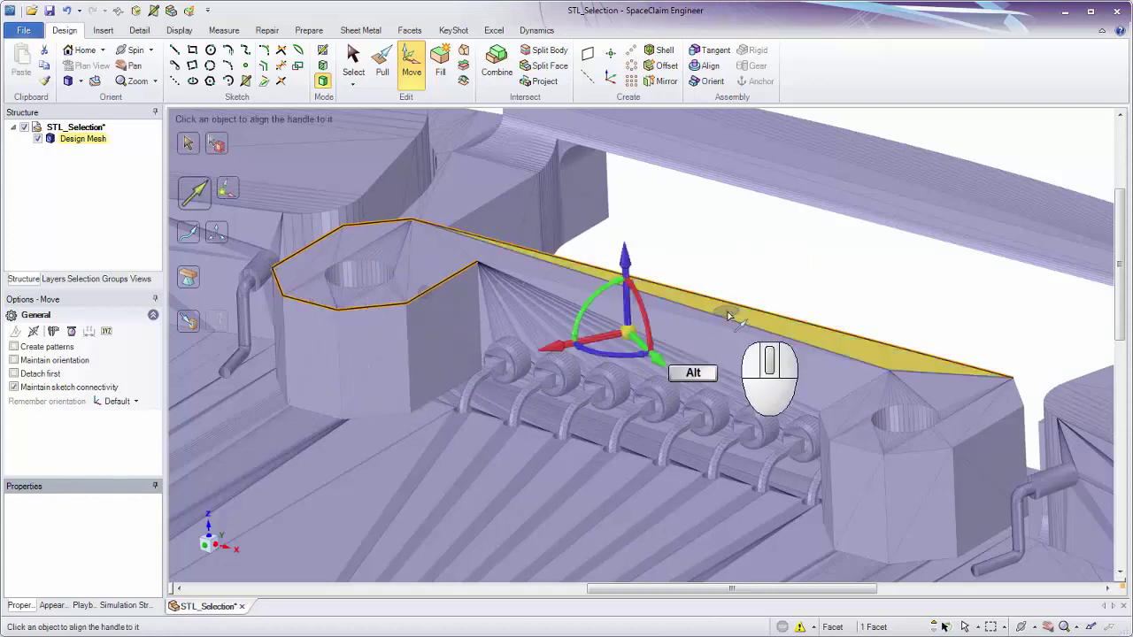
Move the selected boss and bridge edge chain downward along the Z axis
middle_click_drag(651, 257, 659, 247)
left_click_drag(638, 257, 630, 280)
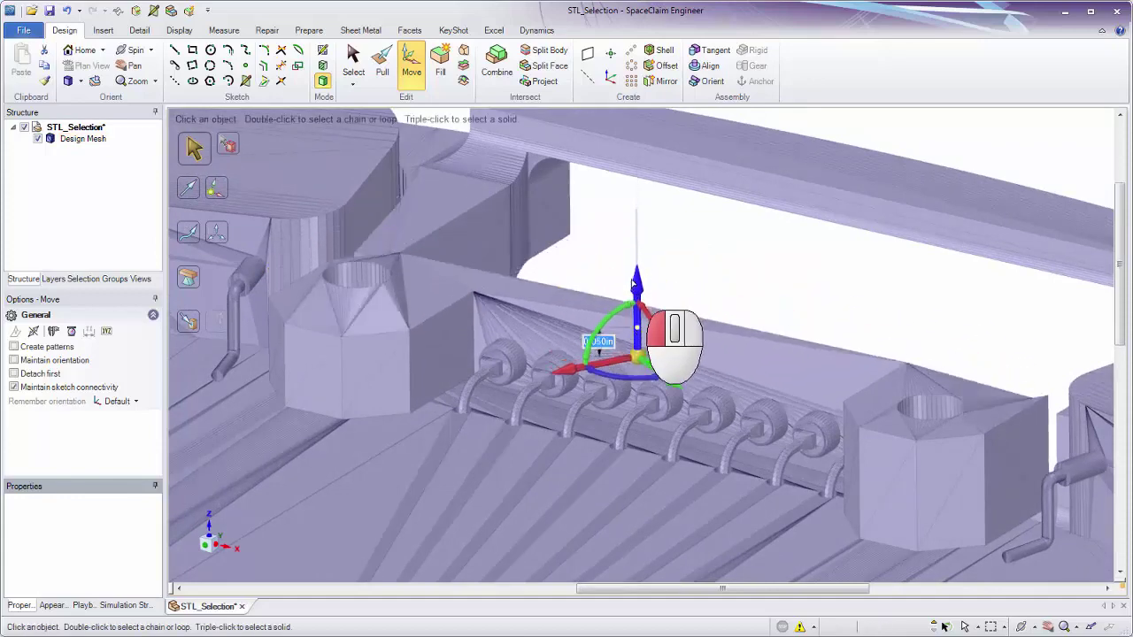
middle_click_drag(630, 280, 465, 292)
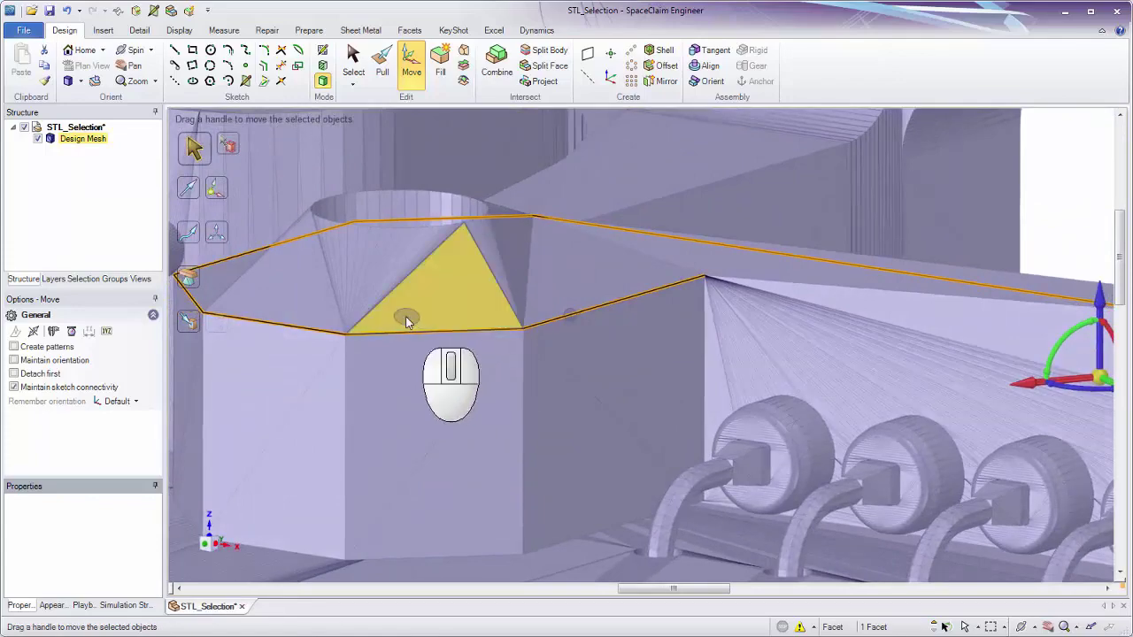
middle_click_drag(554, 327, 557, 163, "ctrl")
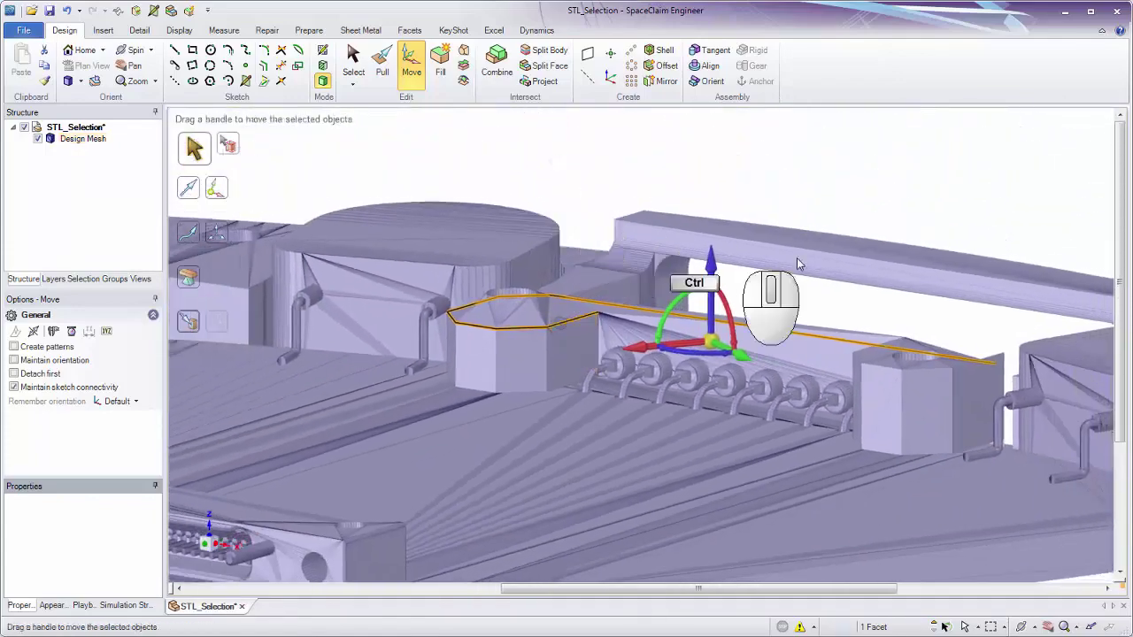
Select the connected U-shaped edge chain around the recess at the body's outer end with the Select tool active
middle_click_drag(825, 310, 742, 380)
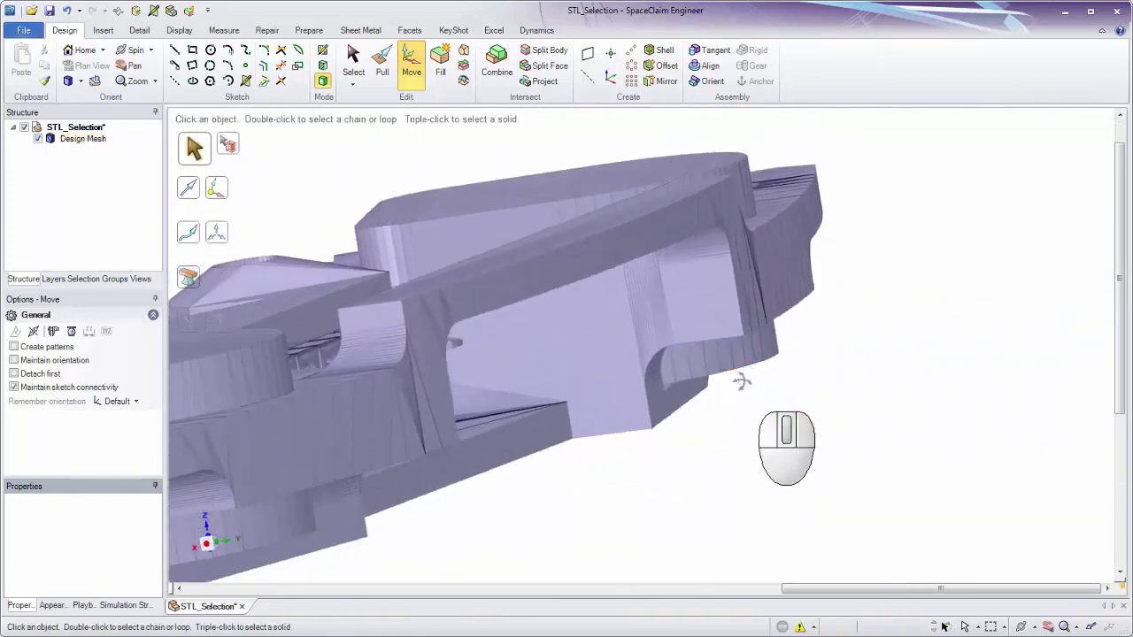
left_click(736, 295, "shift")
middle_click_drag(738, 298, 834, 342)
key("s")
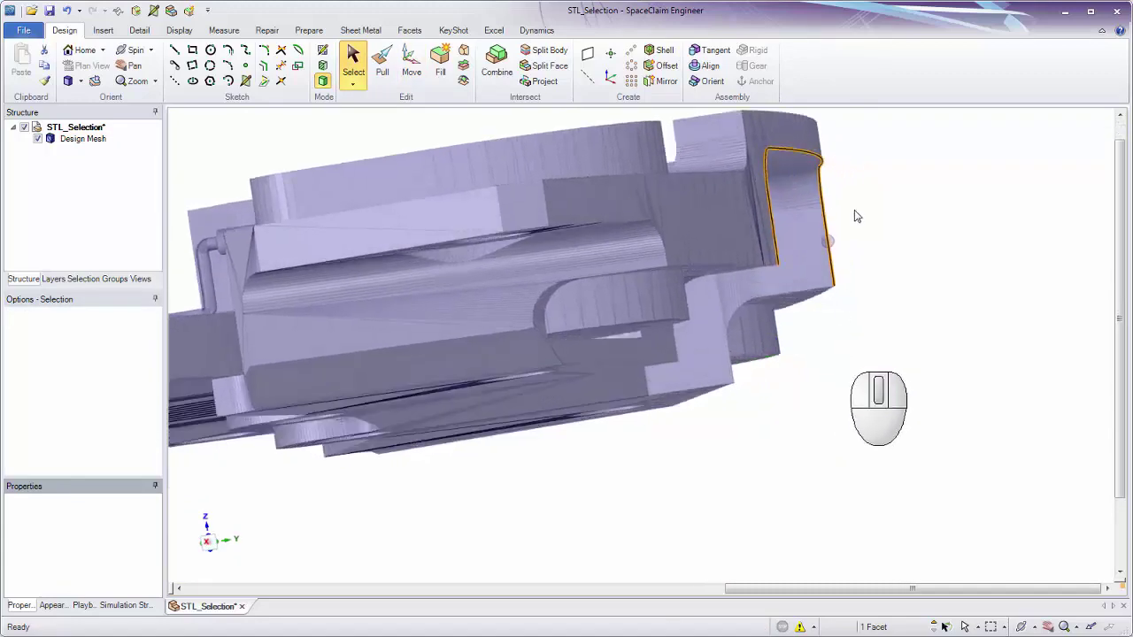
Copy the selected U-shaped mesh edge chain and paste it into the design as curves
middle_click_drag(867, 175, 759, 172, "ctrl")
middle_click_drag(776, 399, 736, 363, "shift")
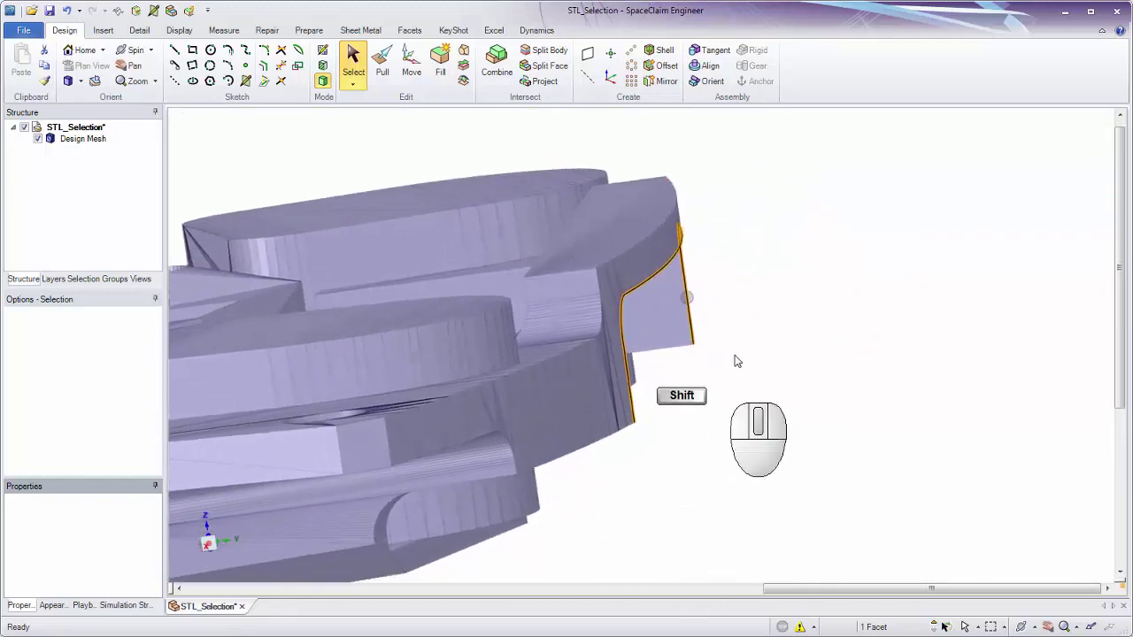
right_click(746, 302)
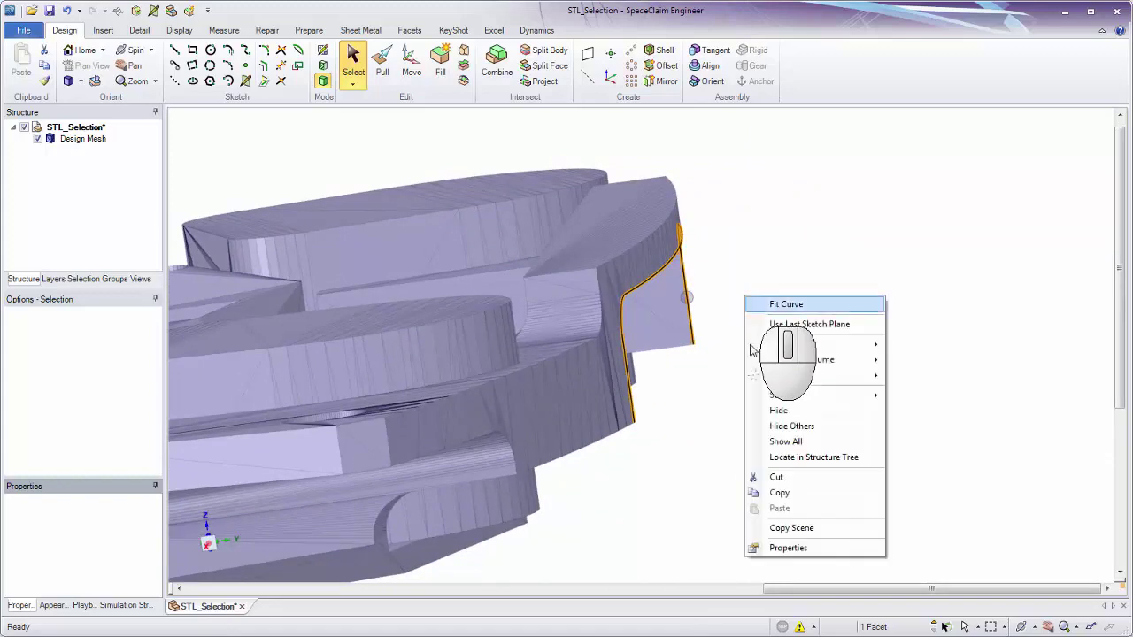
left_click(804, 502)
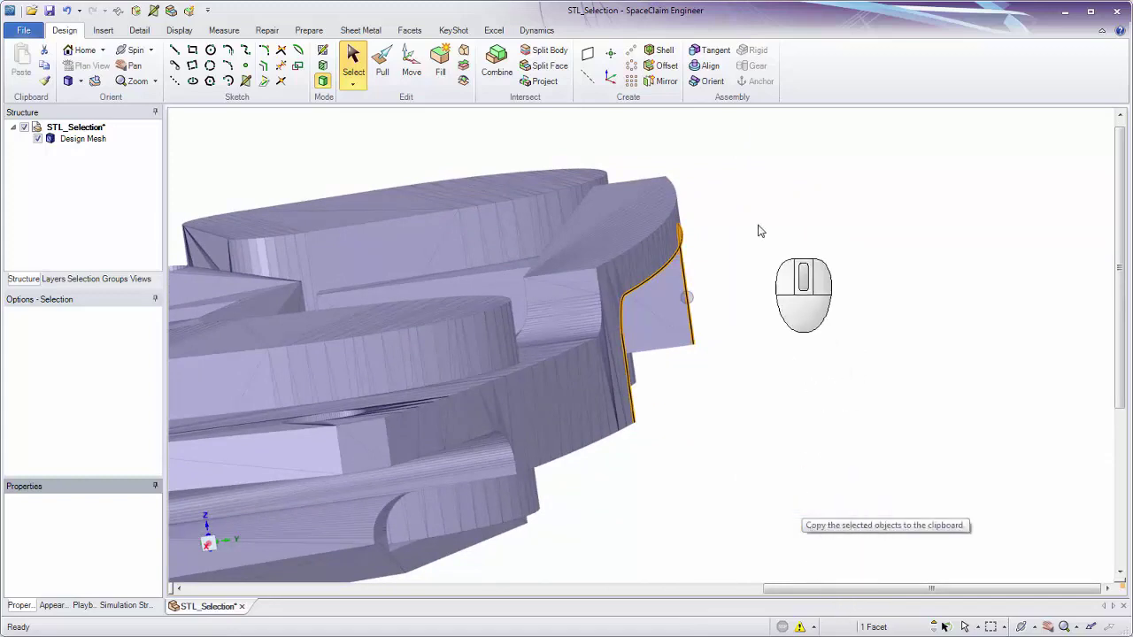
right_click(759, 228)
left_click(820, 438)
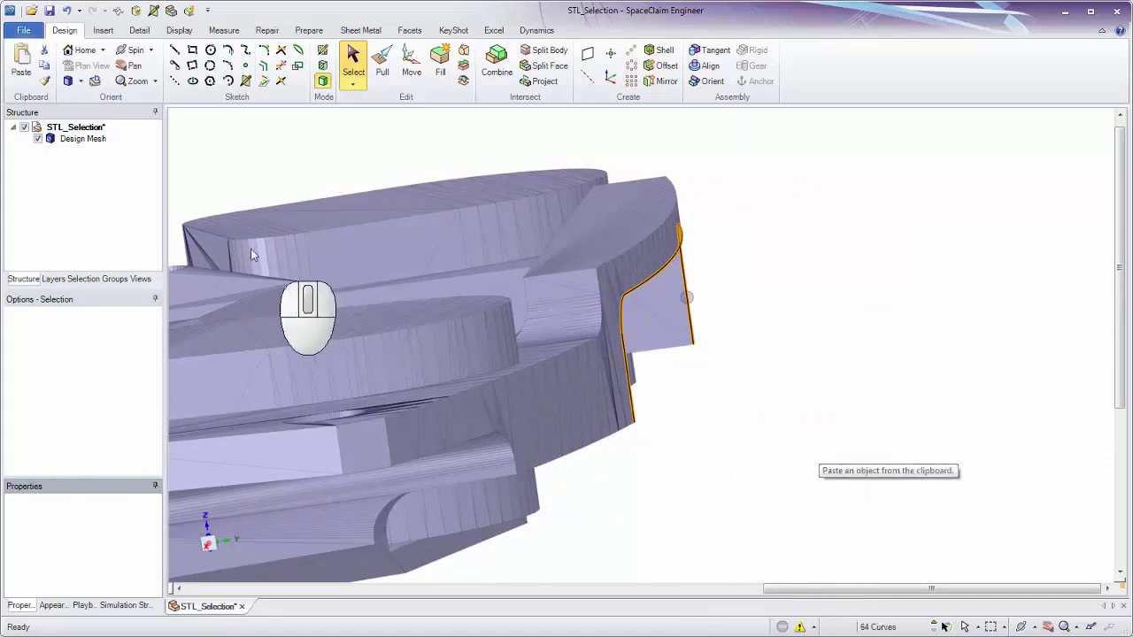
Hide and restore the Design Mesh to isolate the pasted curves, then hide the Curves folder
left_click(38, 138)
mouse_move(664, 283)
middle_mouse_down()
mouse_move(781, 310)
mouse_move(744, 299)
mouse_move(782, 311)
mouse_move(794, 297)
mouse_move(761, 281)
mouse_move(752, 342)
mouse_move(845, 310)
mouse_move(775, 312)
middle_mouse_up()
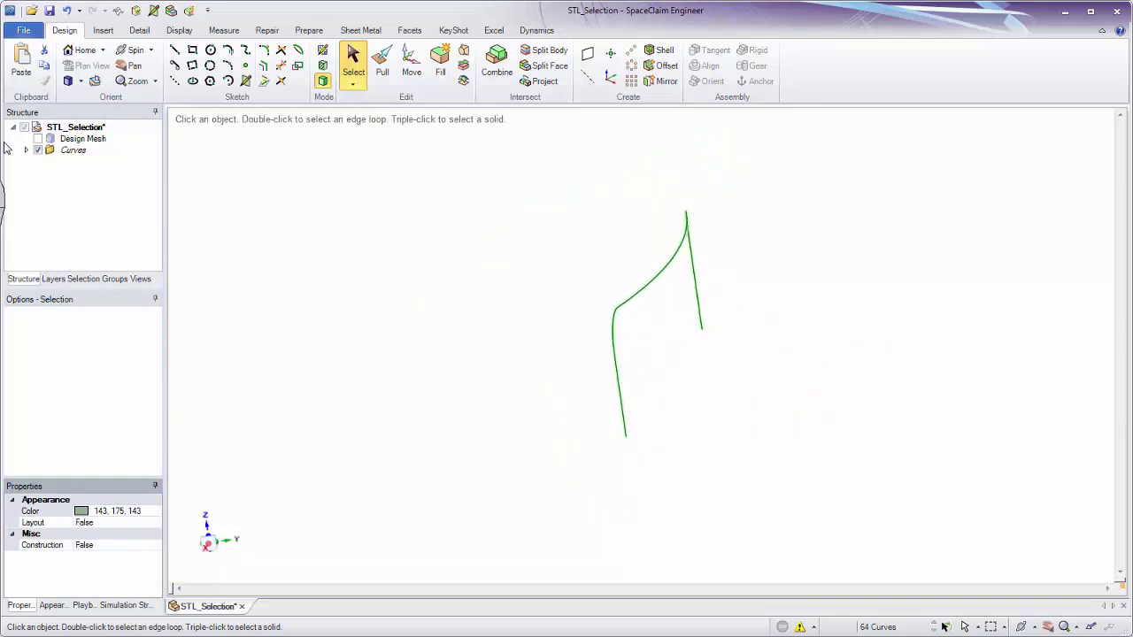
left_click(37, 138)
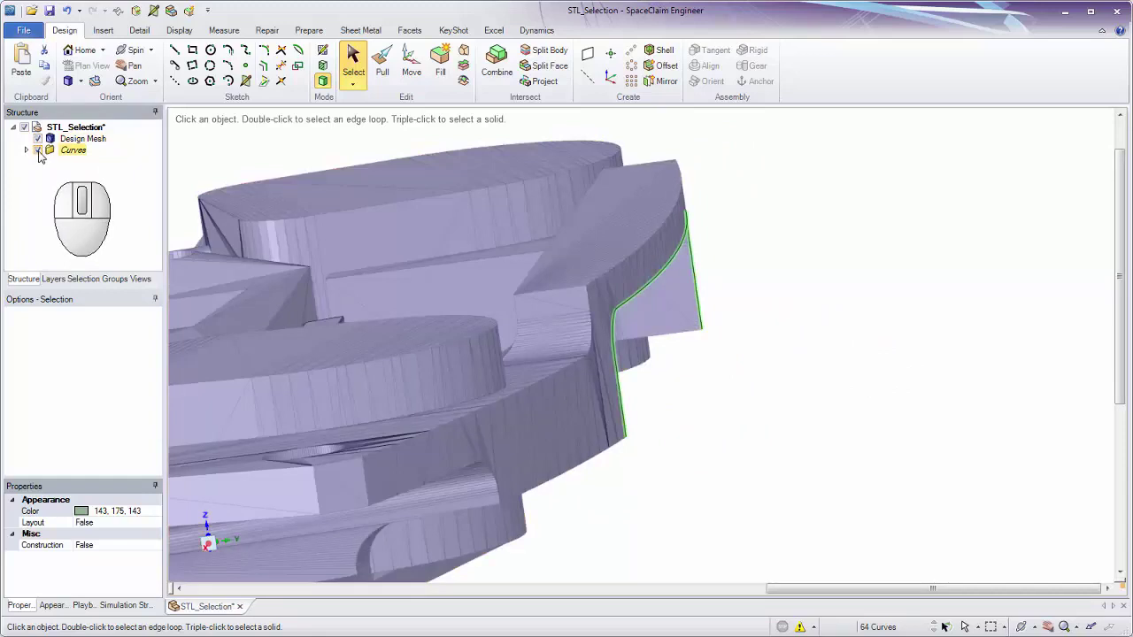
left_click(37, 151)
Select the handle's straight inner top edge, then the connected curved edge chain along its outer side
middle_click_drag(773, 327, 698, 315, "ctrl")
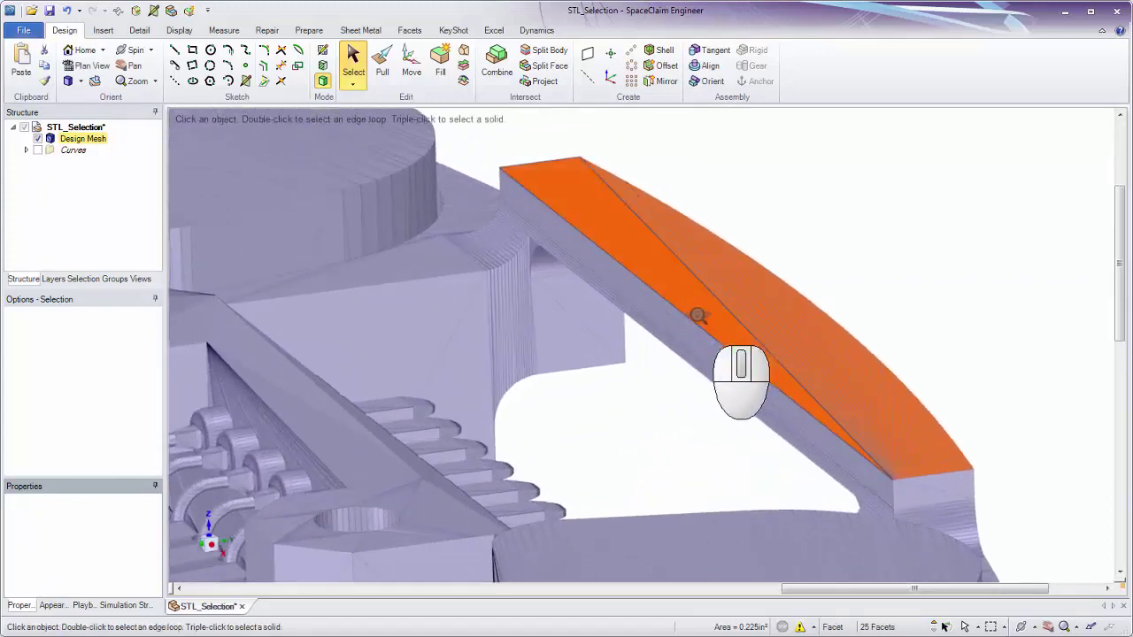
left_click(698, 328, "shift")
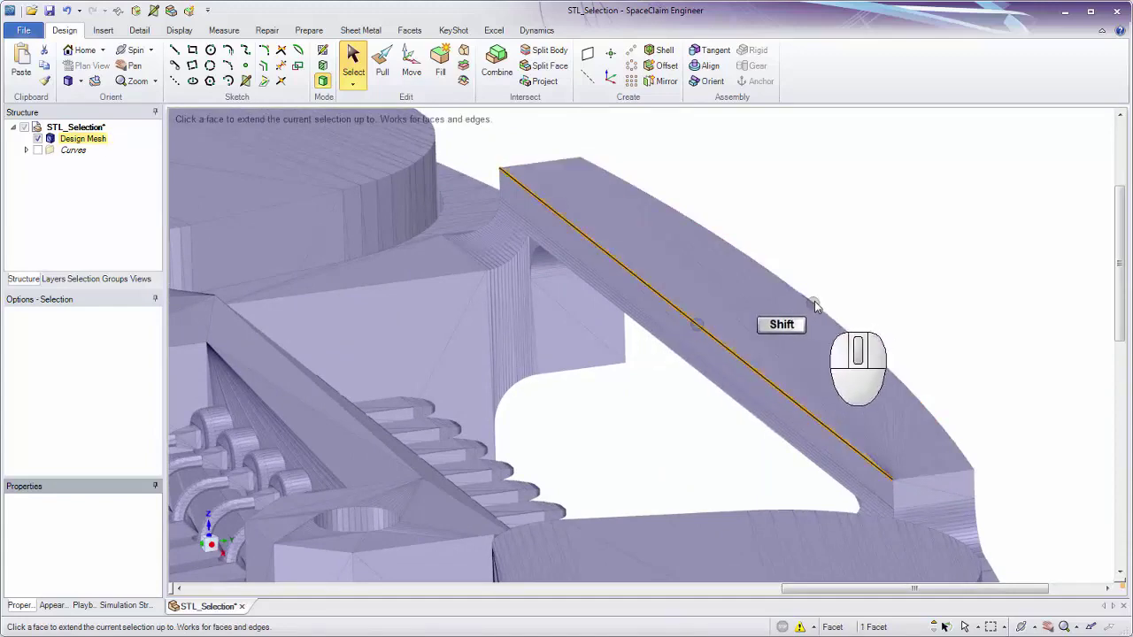
mouse_move(815, 304)
middle_mouse_down()
mouse_move(720, 273)
mouse_move(814, 299)
middle_mouse_up()
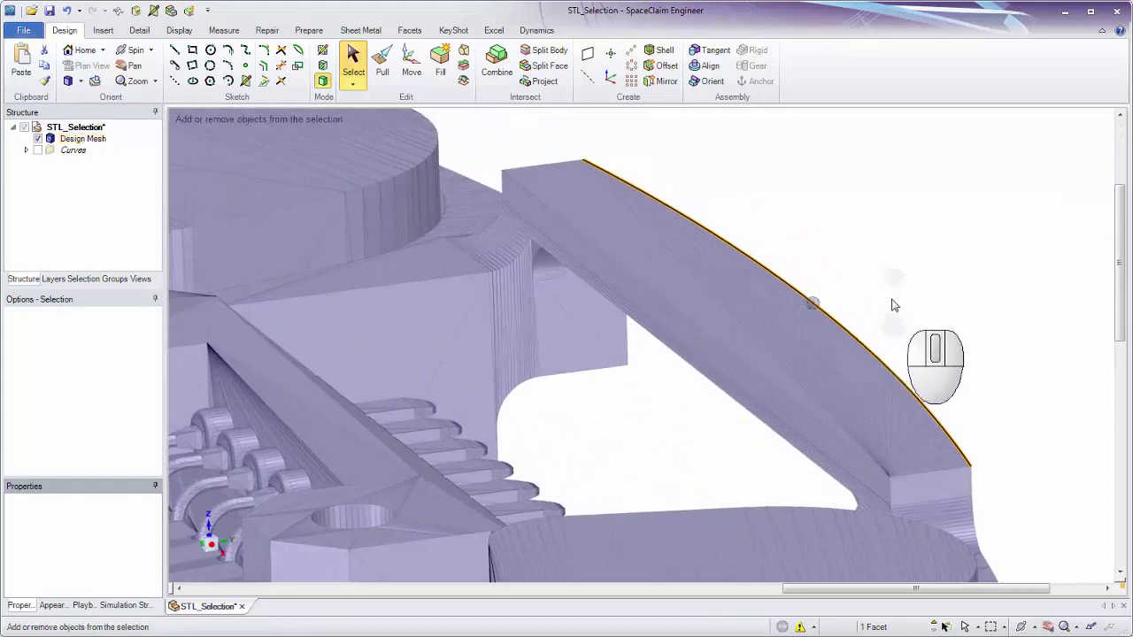
middle_click_drag(891, 304, 891, 203, "ctrl")
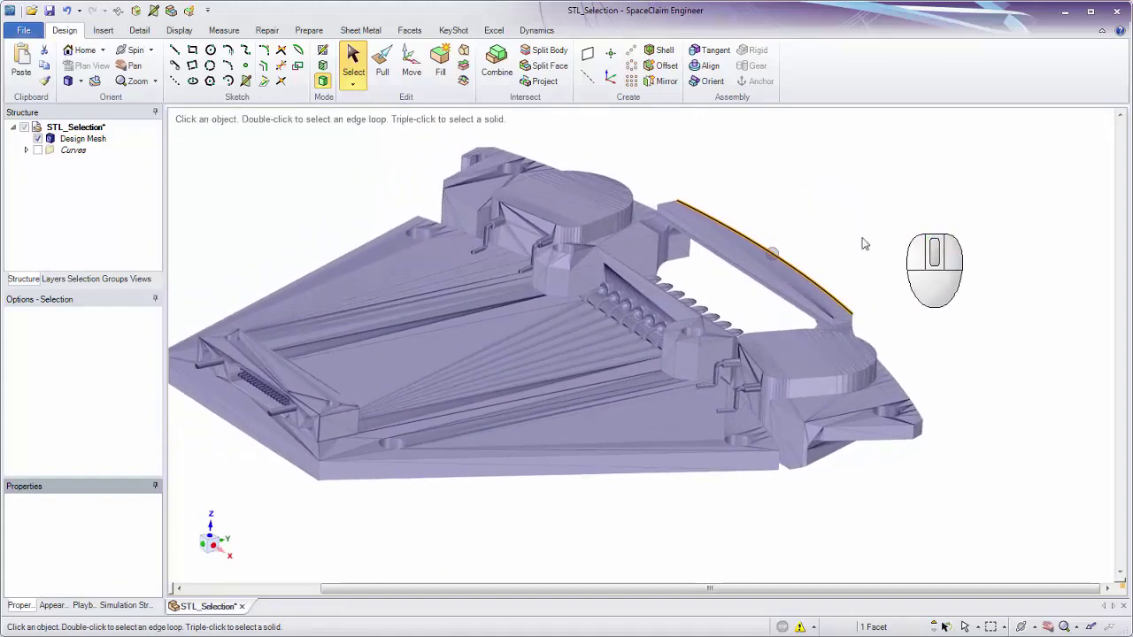
Box-select the visible wall facets of the round hole near the mesh body's edge, then clear the selection
middle_click_drag(443, 495, 474, 481)
middle_click_drag(382, 460, 383, 602, "ctrl")
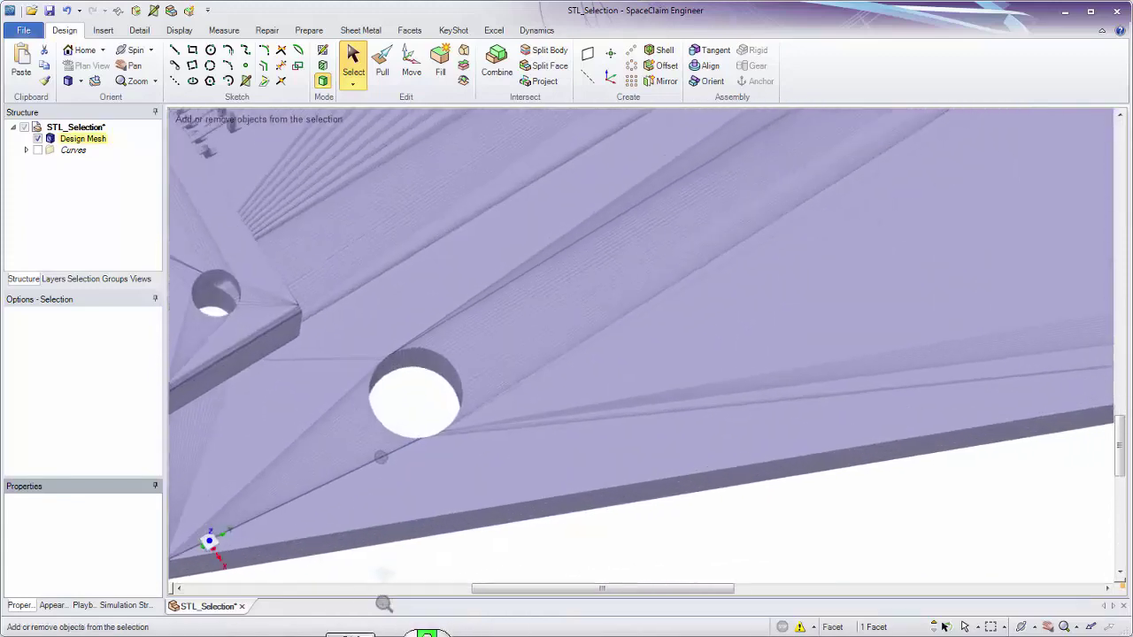
middle_click_drag(430, 470, 428, 507, "ctrl")
middle_click_drag(432, 416, 445, 384, "shift")
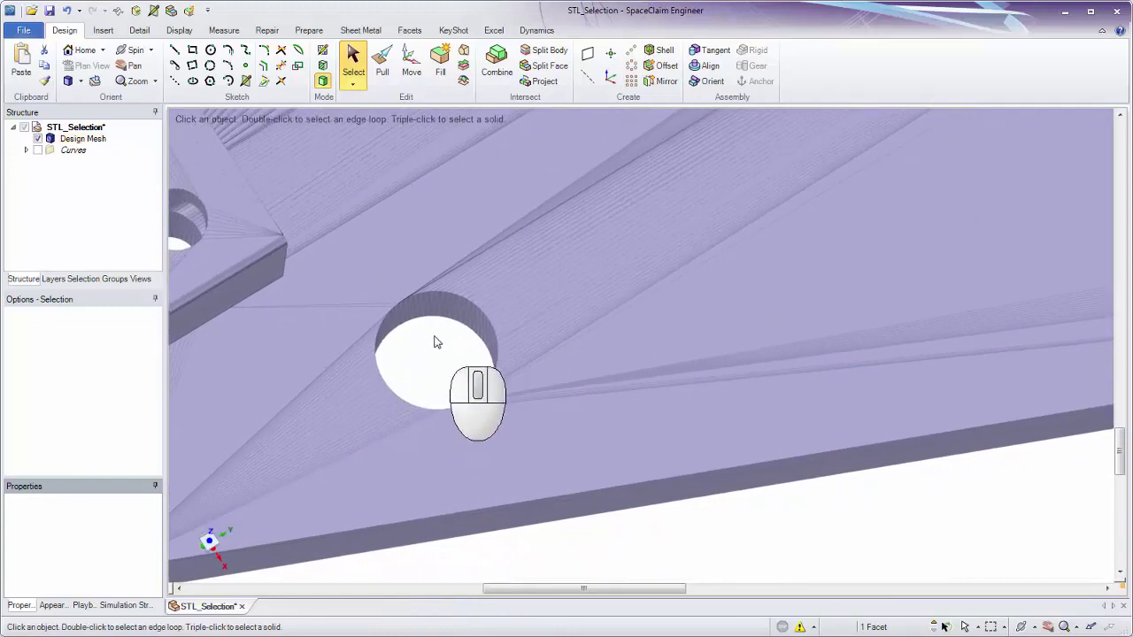
left_click(337, 258)
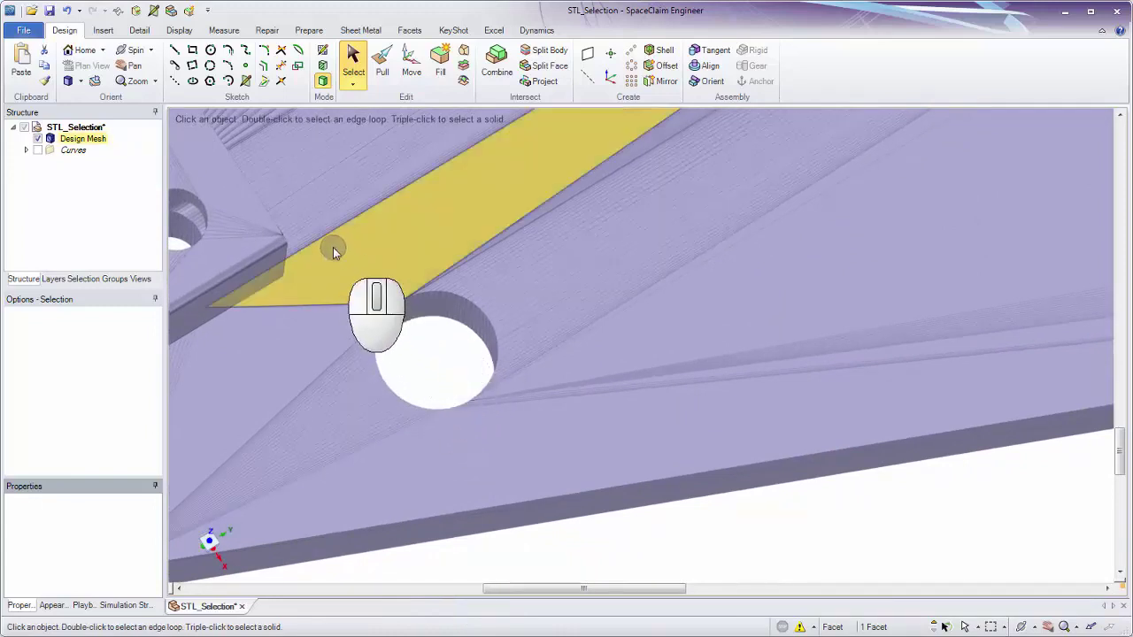
left_click_drag(333, 248, 557, 456)
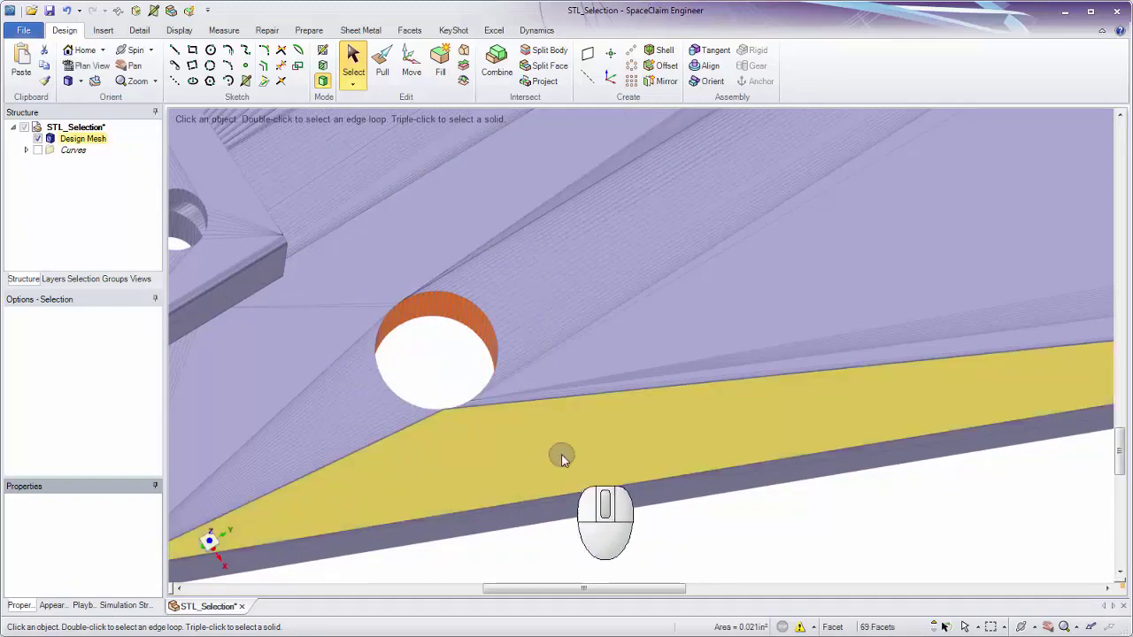
left_click(456, 363)
View the round hole from a tilted underside angle, box-select its visible wall facets, and clear the selection
middle_click_drag(451, 354, 310, 162)
left_click_drag(307, 157, 676, 526)
middle_click_drag(589, 412, 500, 425)
left_click(500, 312)
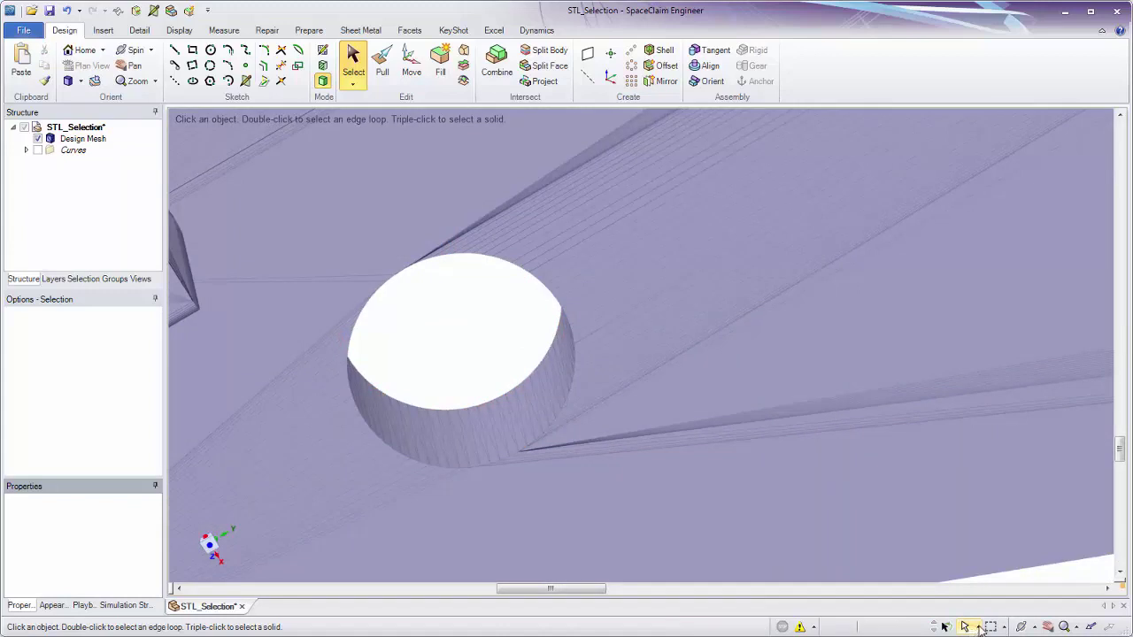
Set Face Selection to Through and box-select all wall facets around the round hole, including the hidden ones
left_click(980, 629)
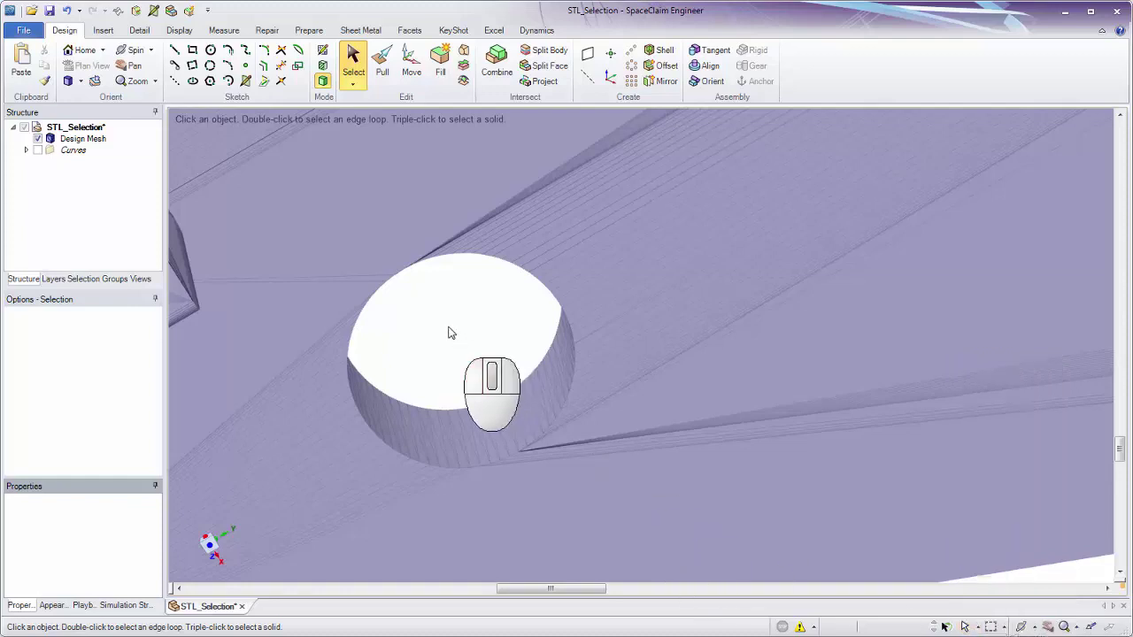
left_click_drag(261, 177, 630, 524)
middle_click_drag(630, 524, 534, 343)
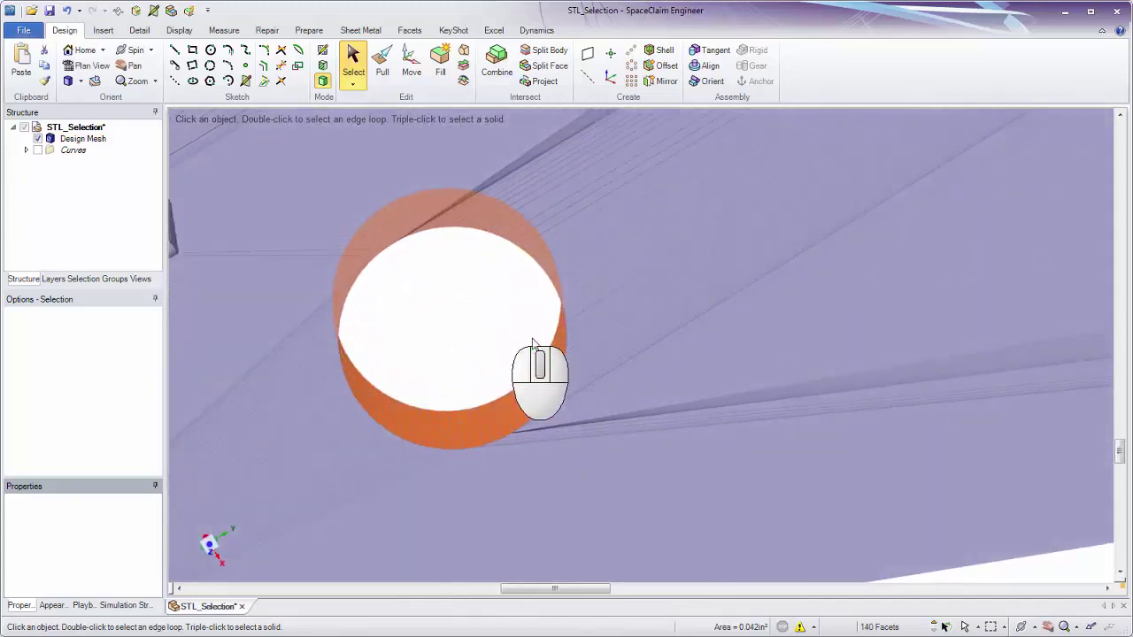
left_click(978, 629)
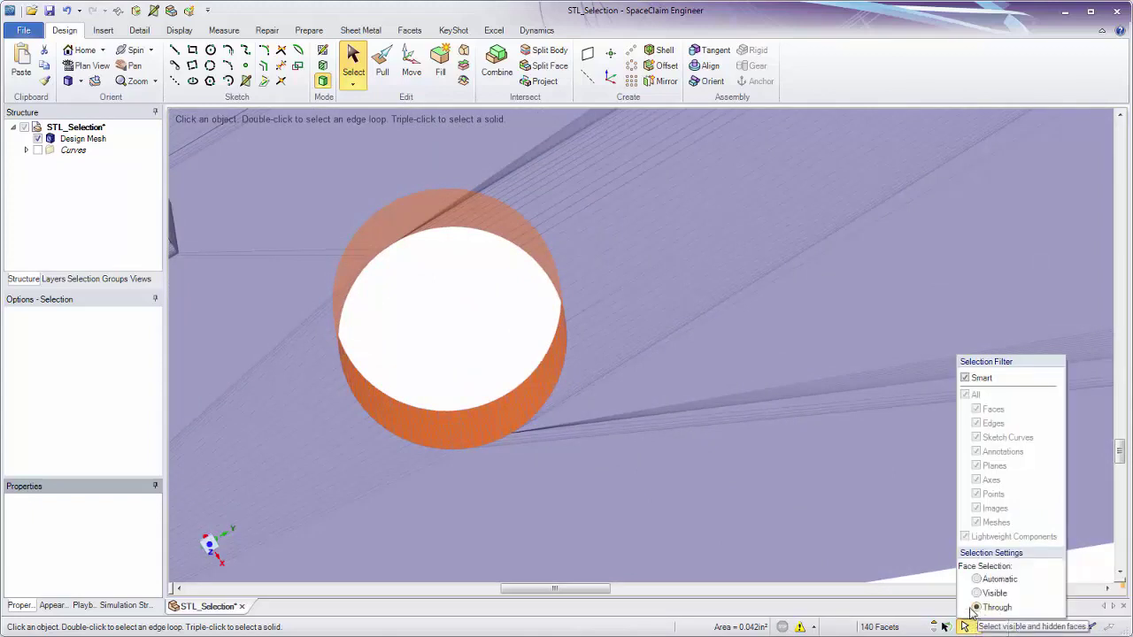
Set Face Selection to Automatic and box-select the hook at the body's outer corner
middle_click_drag(454, 359, 337, 531, "ctrl")
middle_click_drag(611, 363, 563, 288, "shift")
middle_click_drag(562, 238, 546, 356)
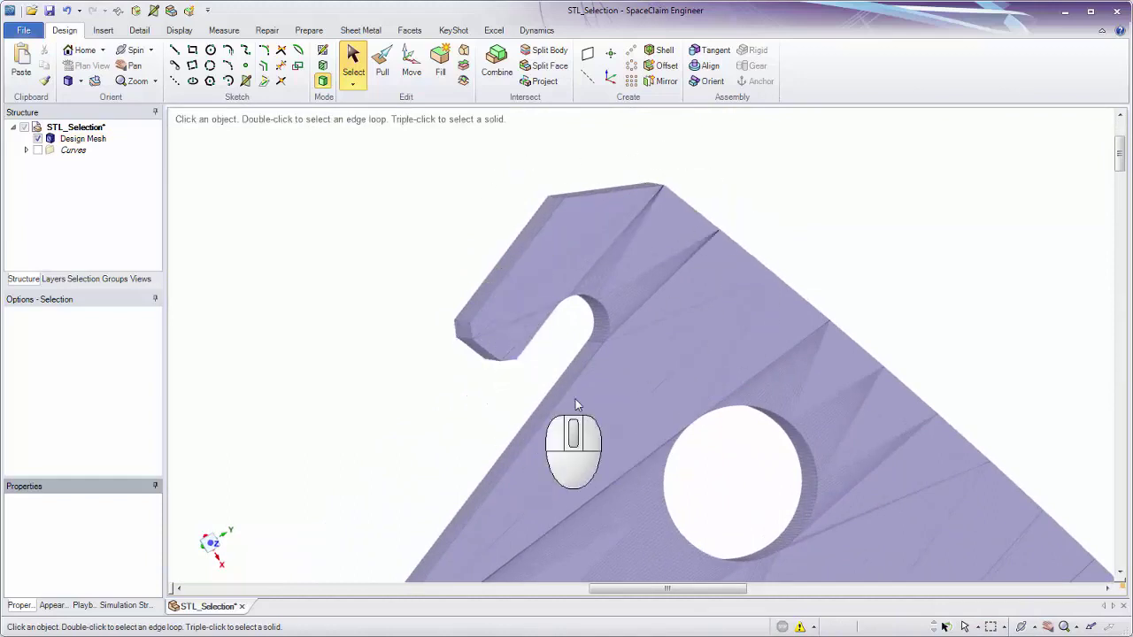
left_click(977, 628)
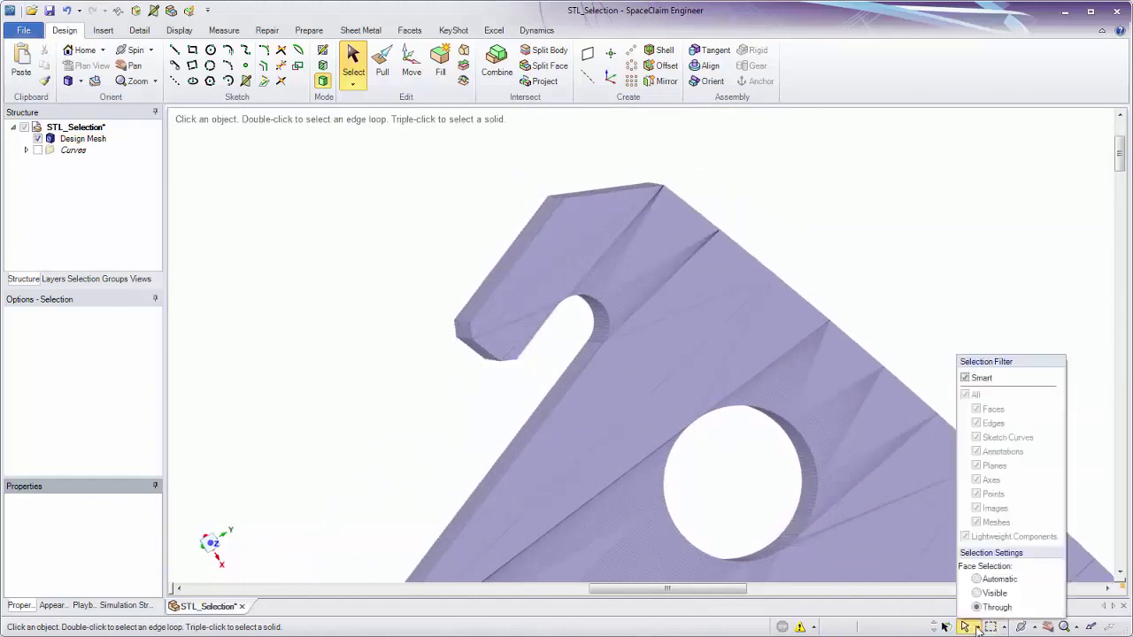
left_click(985, 580)
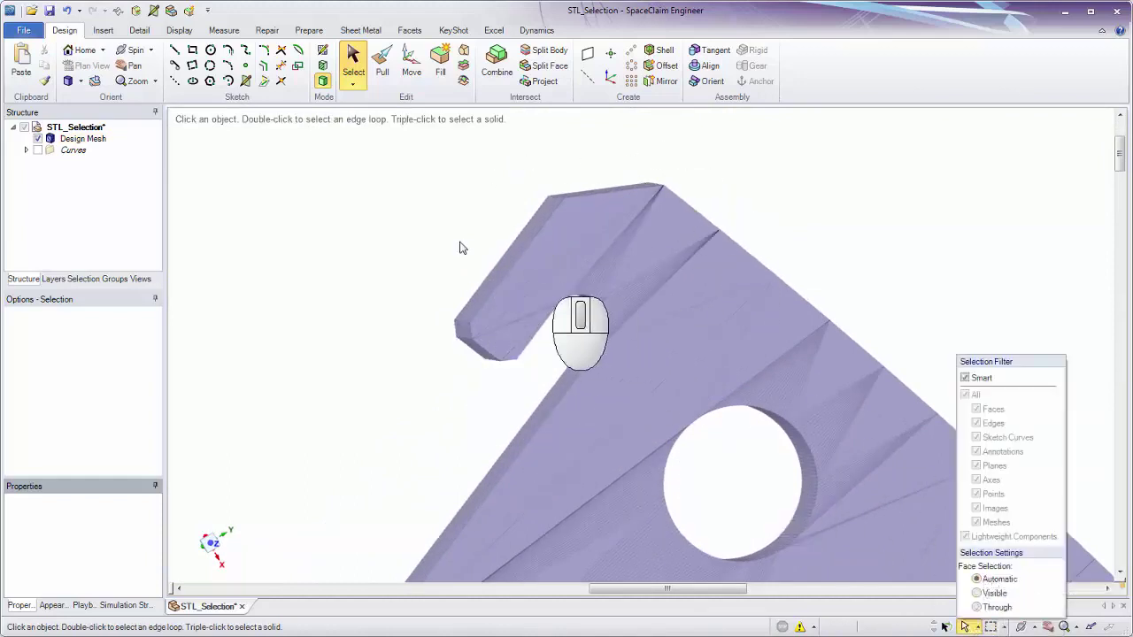
mouse_move(364, 125)
left_mouse_down()
mouse_move(652, 389)
mouse_move(707, 375)
mouse_move(726, 383)
left_mouse_up()
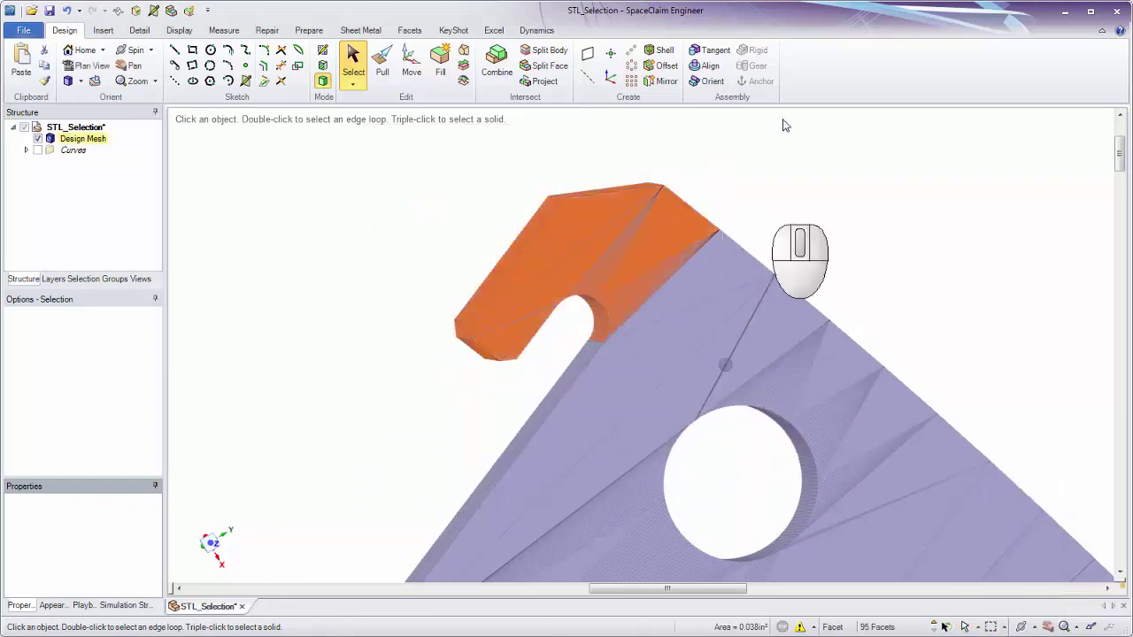
mouse_move(753, 254)
middle_mouse_down()
mouse_move(792, 178)
mouse_move(767, 119)
middle_mouse_up()
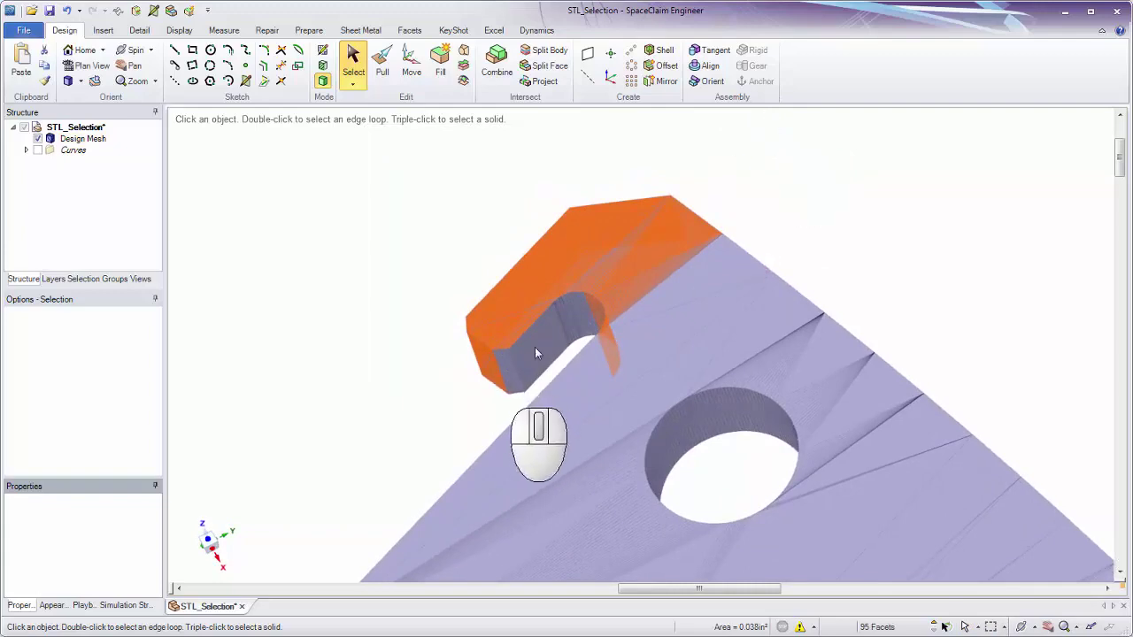
Try to move the selected hook facets parallel to the body's long outer edge with the Move handle oriented to it, then undo the move
mouse_move(571, 349)
middle_mouse_down("ctrl")
mouse_move(571, 373)
mouse_move(791, 252)
mouse_move(799, 217)
mouse_move(619, 390)
mouse_move(575, 372)
middle_mouse_up("ctrl")
left_click(408, 64)
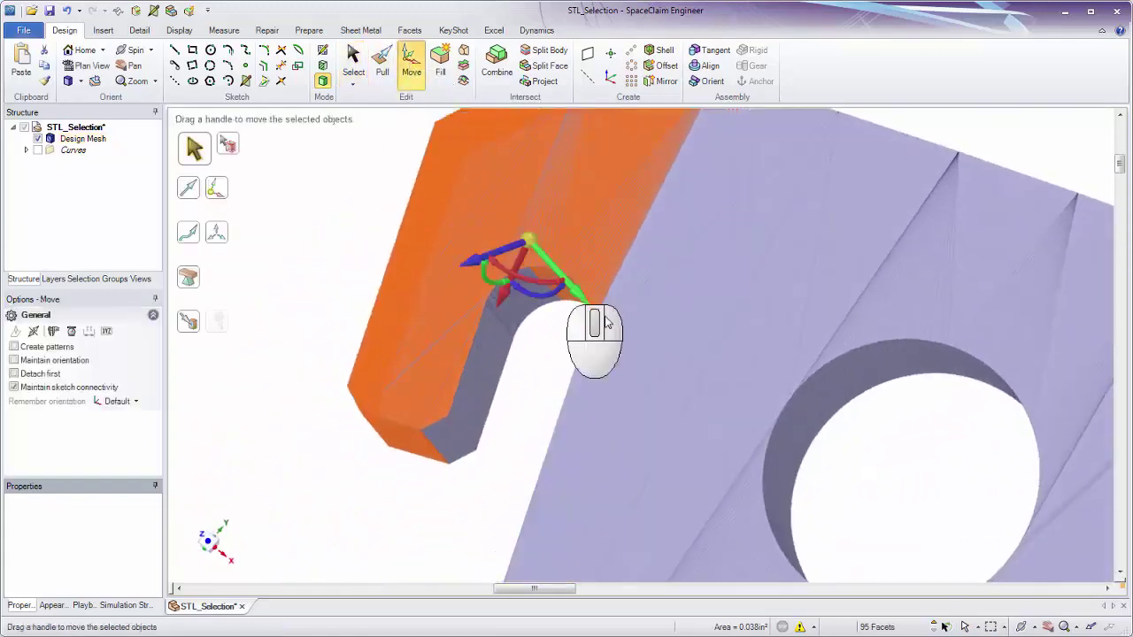
middle_click_drag(575, 293, 645, 298)
left_click(680, 253, "ctrl")
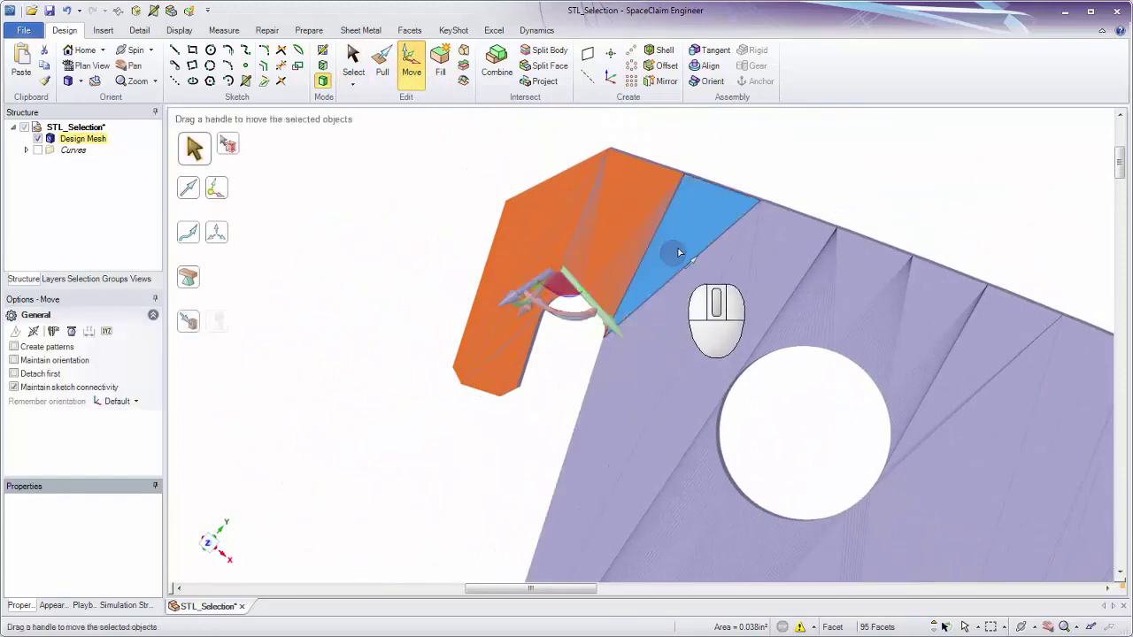
left_click(722, 185, "alt")
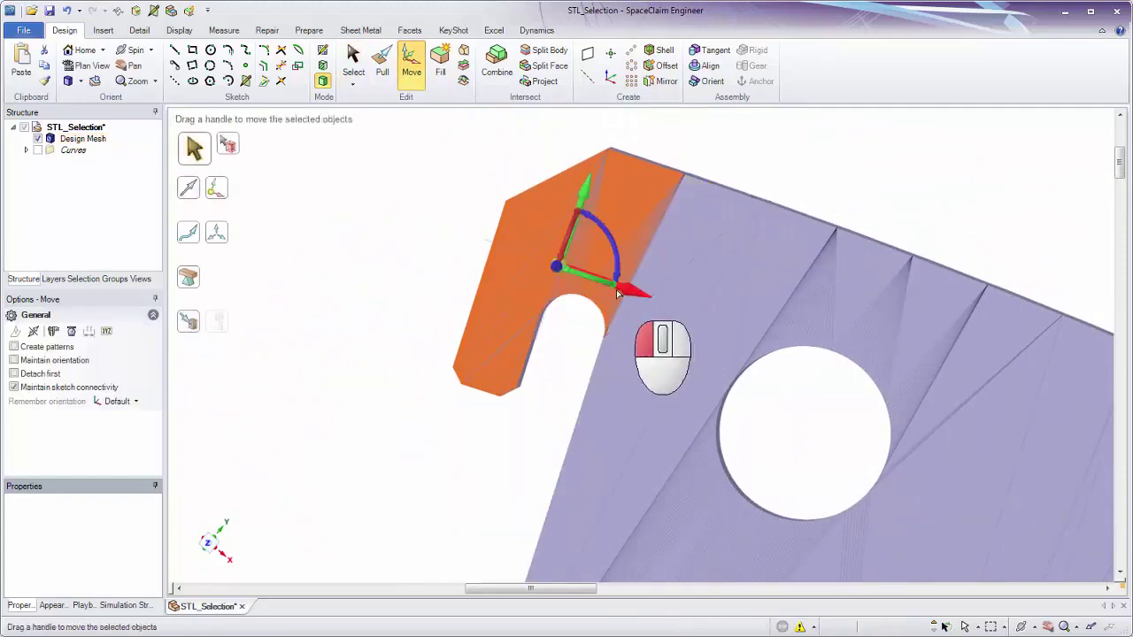
left_click_drag(617, 292, 583, 283)
middle_click_drag(583, 283, 499, 450)
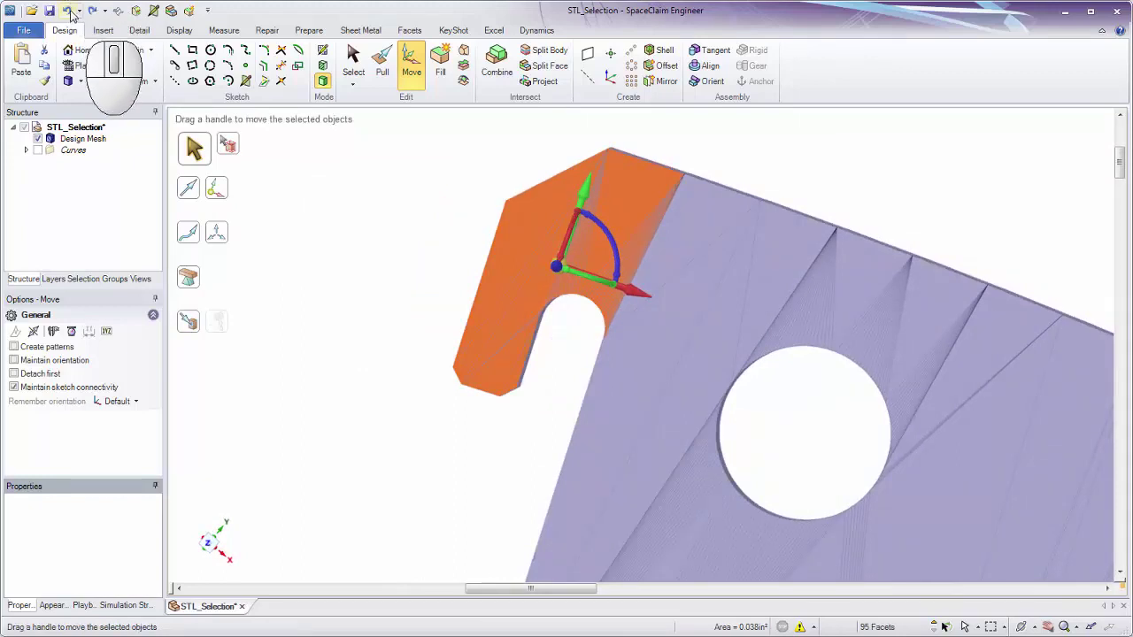
left_click(435, 417)
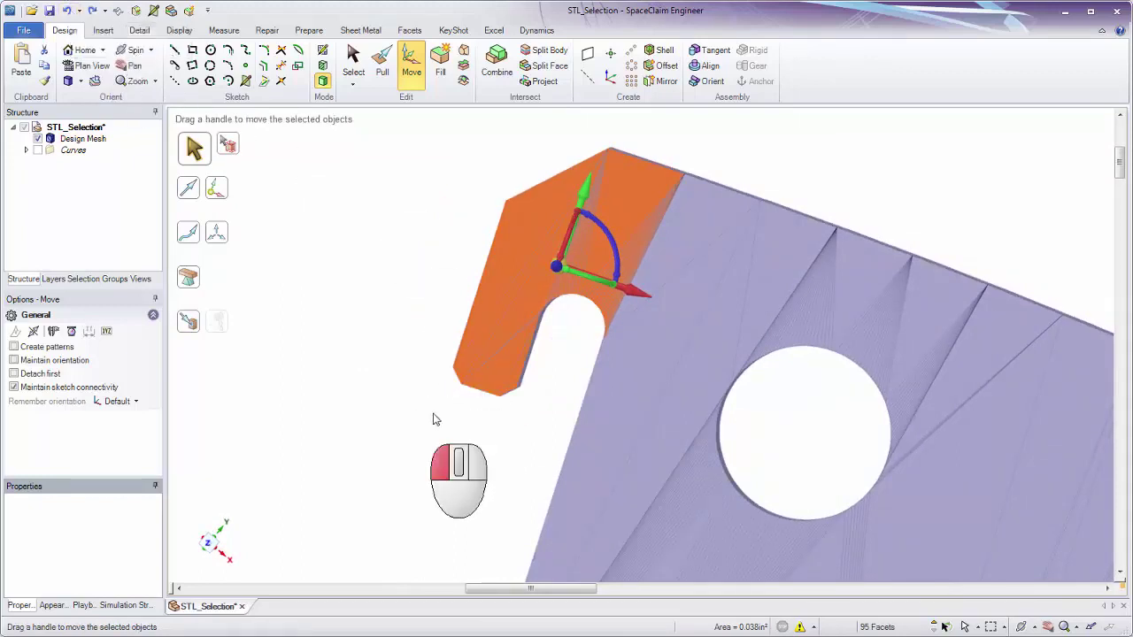
Set Face Selection to Through, box-select the entire hook, and shift it slightly along the Move handle's horizontal axis
left_click(980, 627)
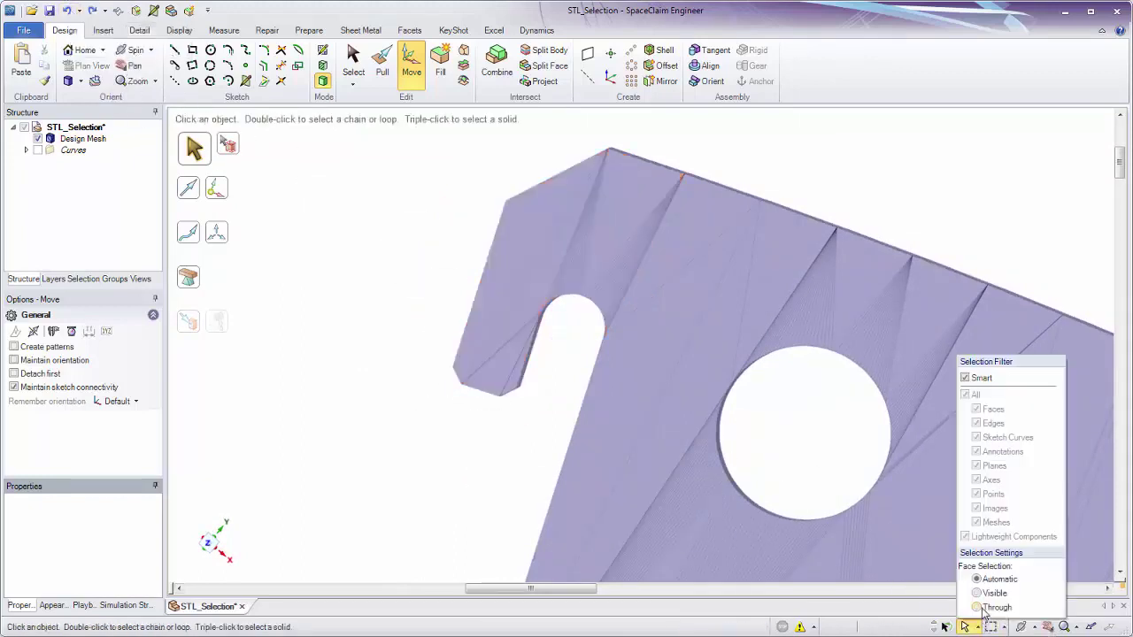
mouse_move(405, 121)
left_mouse_down()
mouse_move(531, 341)
mouse_move(688, 445)
mouse_move(693, 432)
left_mouse_up()
middle_click_drag(596, 407, 556, 413)
middle_click_drag(556, 413, 653, 305, "ctrl")
middle_click_drag(625, 407, 664, 380)
mouse_move(609, 312)
left_mouse_down()
mouse_move(537, 308)
mouse_move(645, 314)
mouse_move(401, 314)
mouse_move(618, 313)
left_mouse_up()
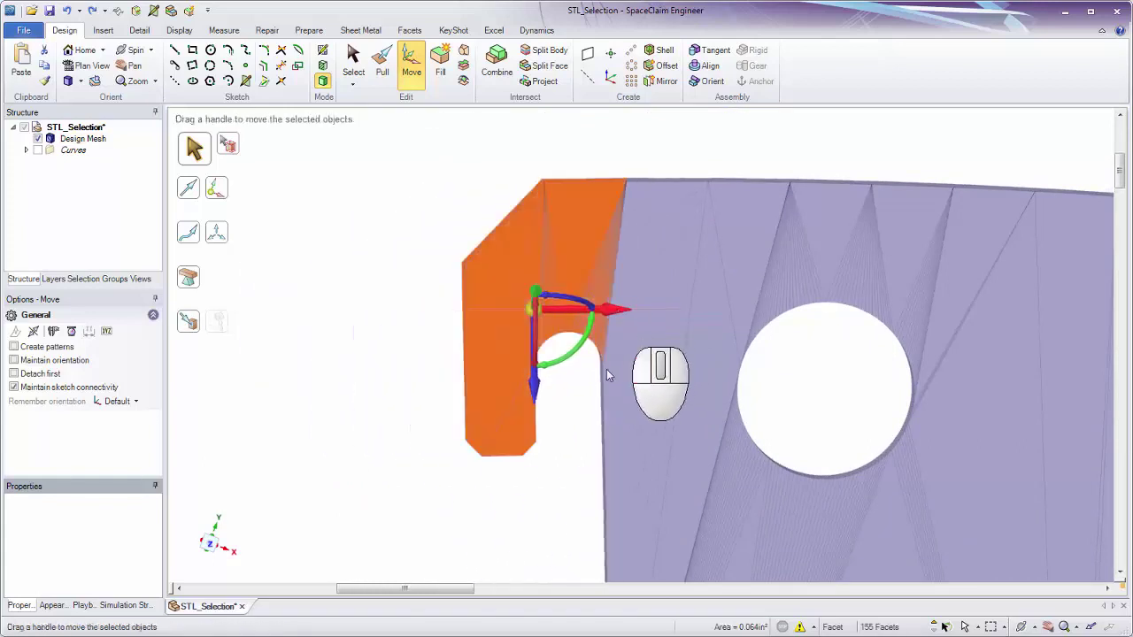
left_click(566, 429)
Keep Face Selection on Through and box-select the hook end from the side through the body's full depth, then clear the selection
left_click(972, 627)
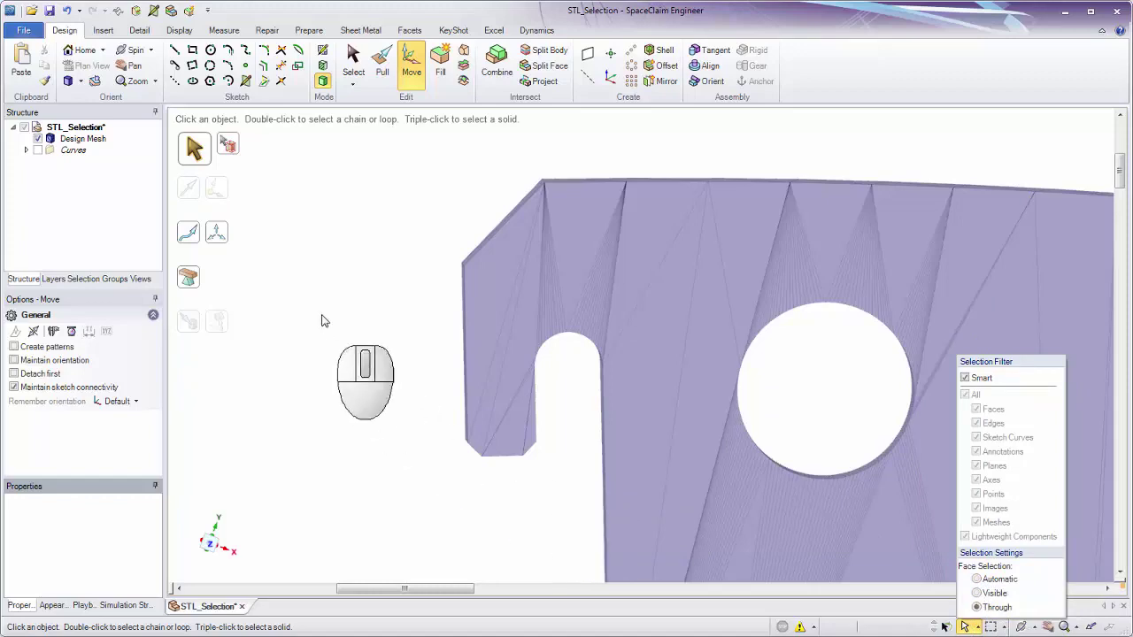
middle_click_drag(341, 297, 538, 280)
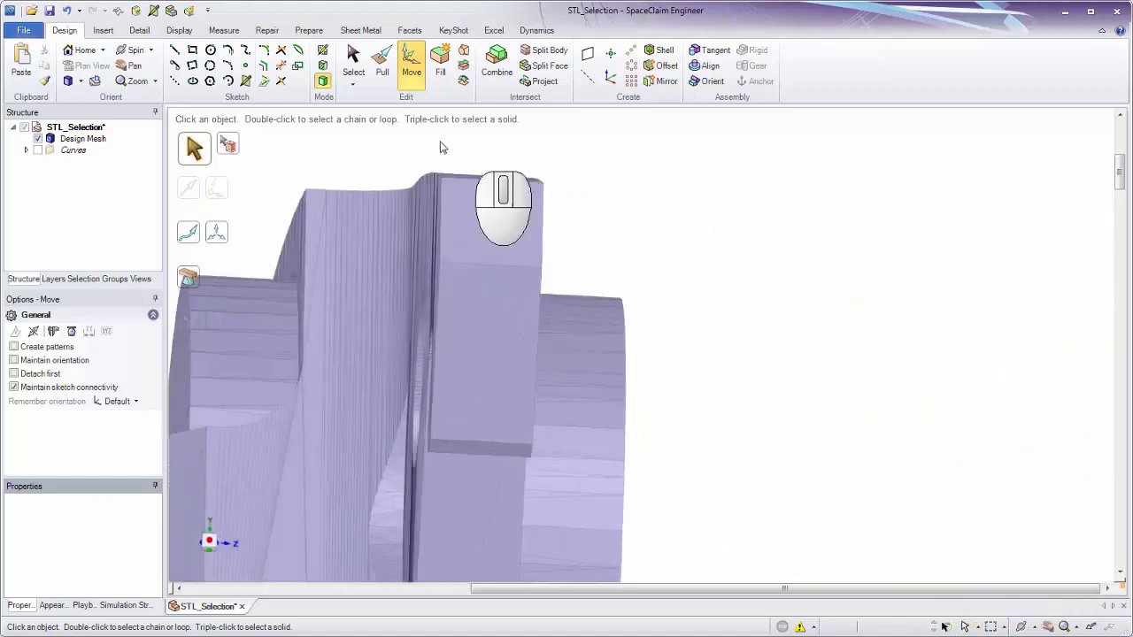
left_click_drag(380, 131, 573, 494)
middle_click_drag(573, 494, 737, 192)
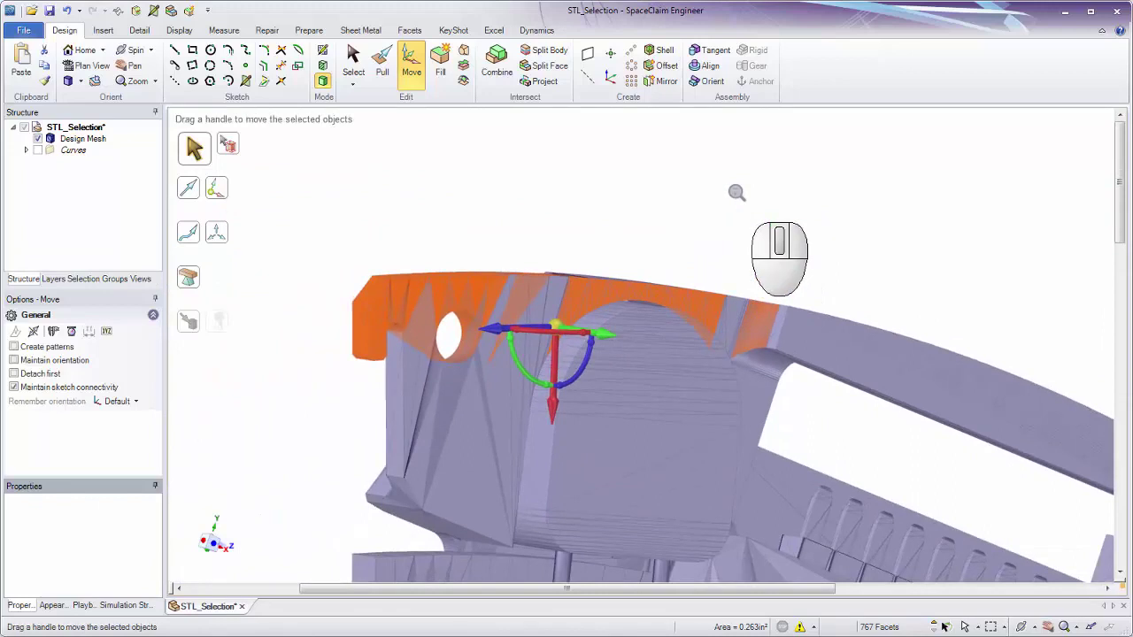
left_click(737, 192)
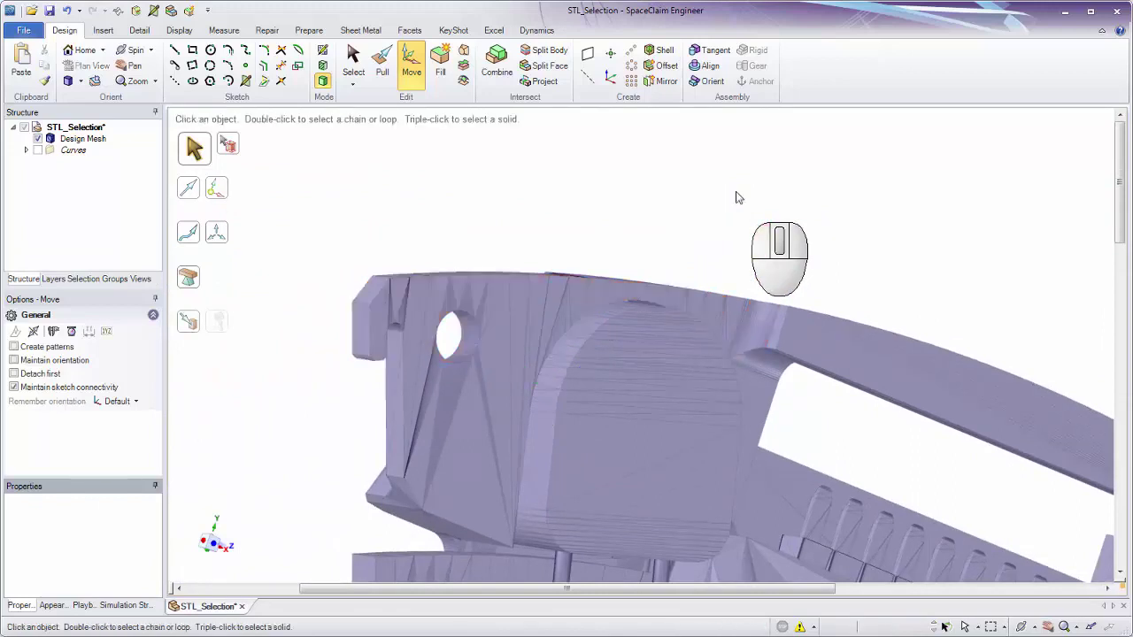
Use Box selection mode over the joint between housing and handle, first left to right, then in the reverse direction
middle_click_drag(737, 198, 637, 105, "shift")
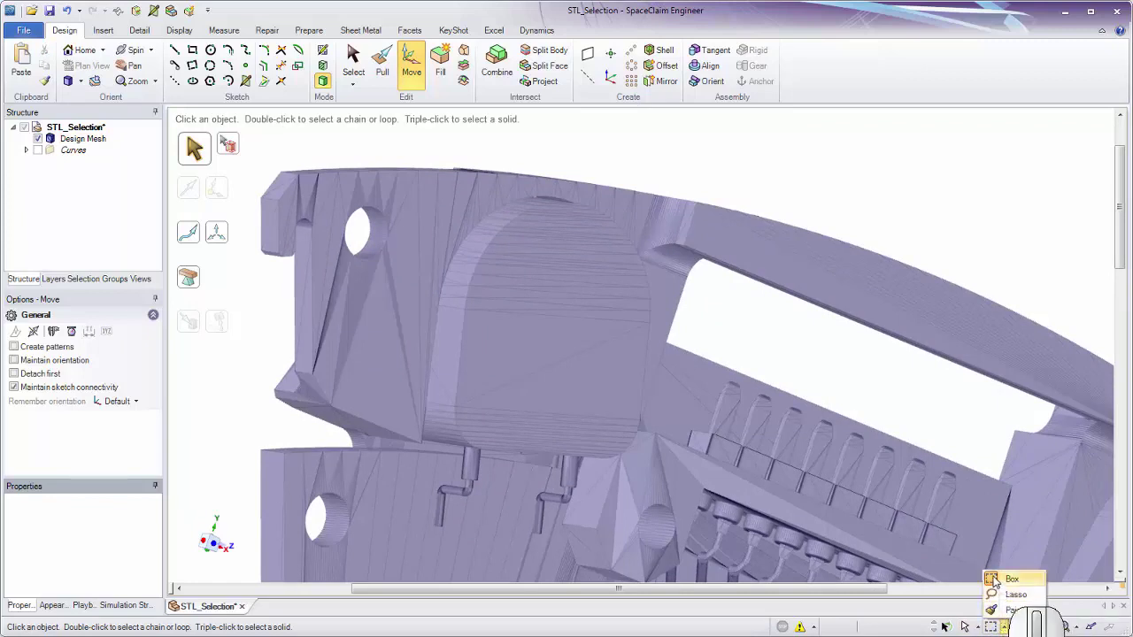
left_click(1008, 580)
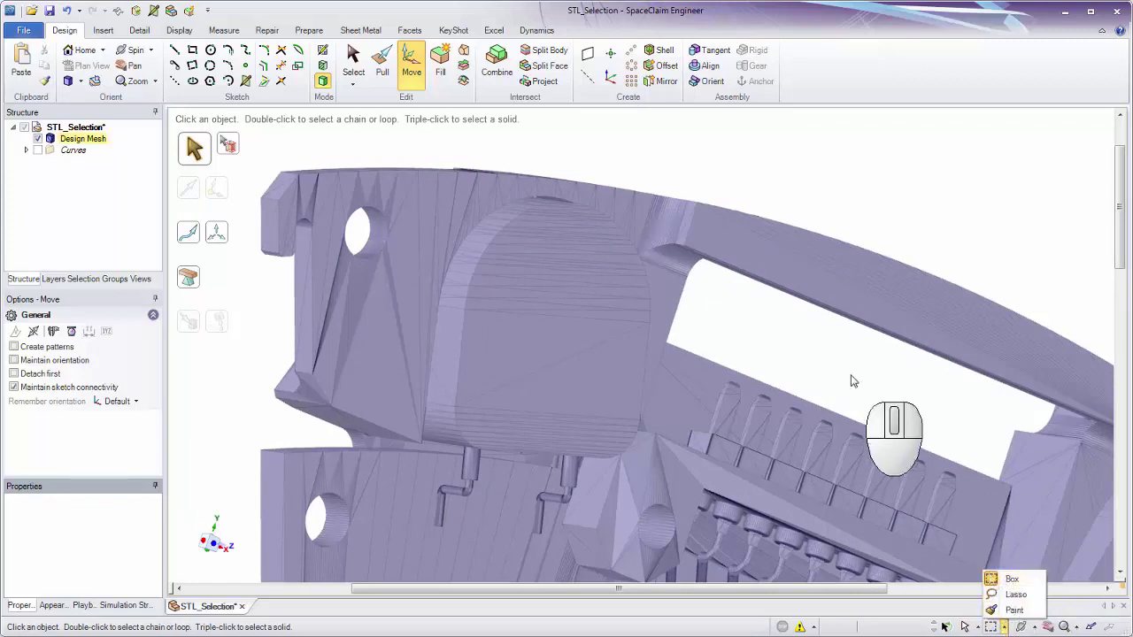
left_click_drag(494, 131, 773, 372)
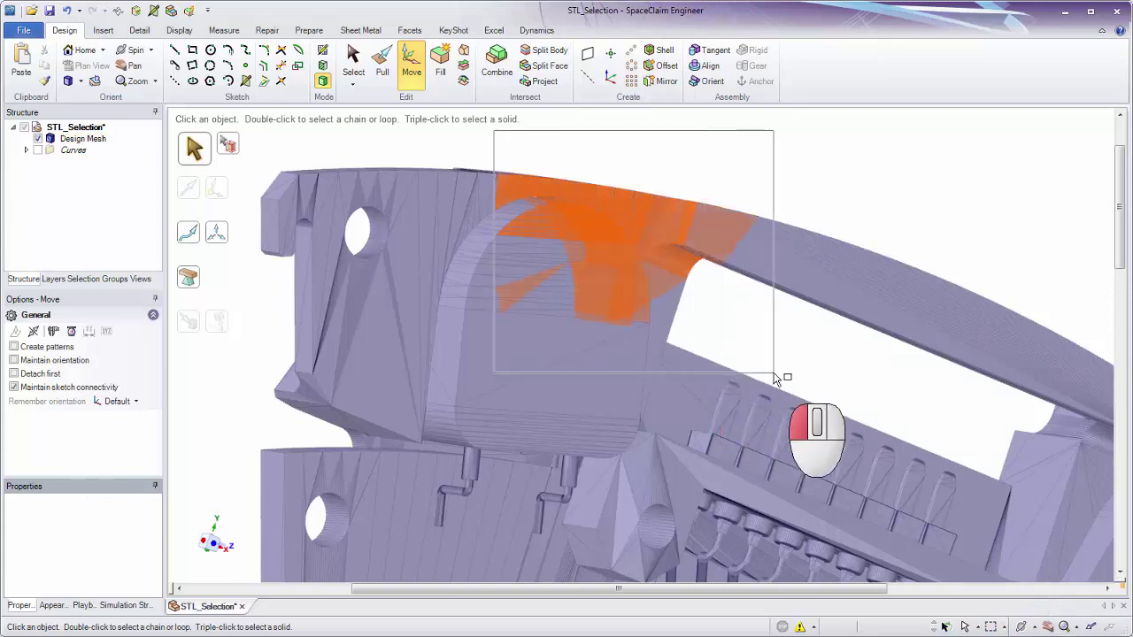
left_click_drag(775, 378, 774, 378)
left_click(764, 157)
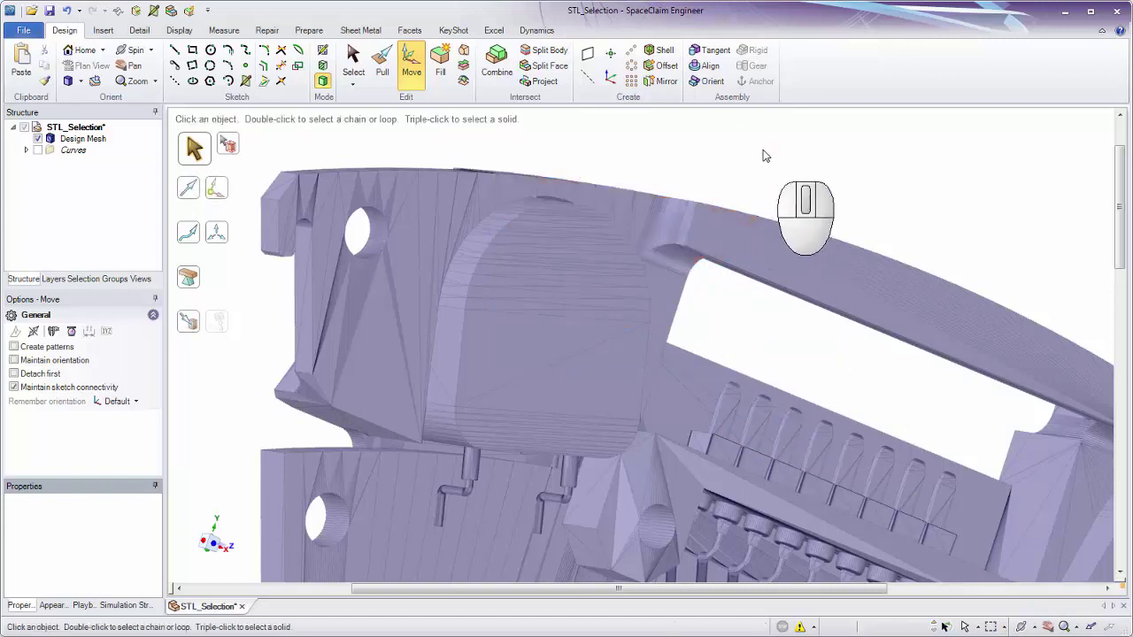
left_click_drag(763, 151, 652, 281)
left_click(735, 316)
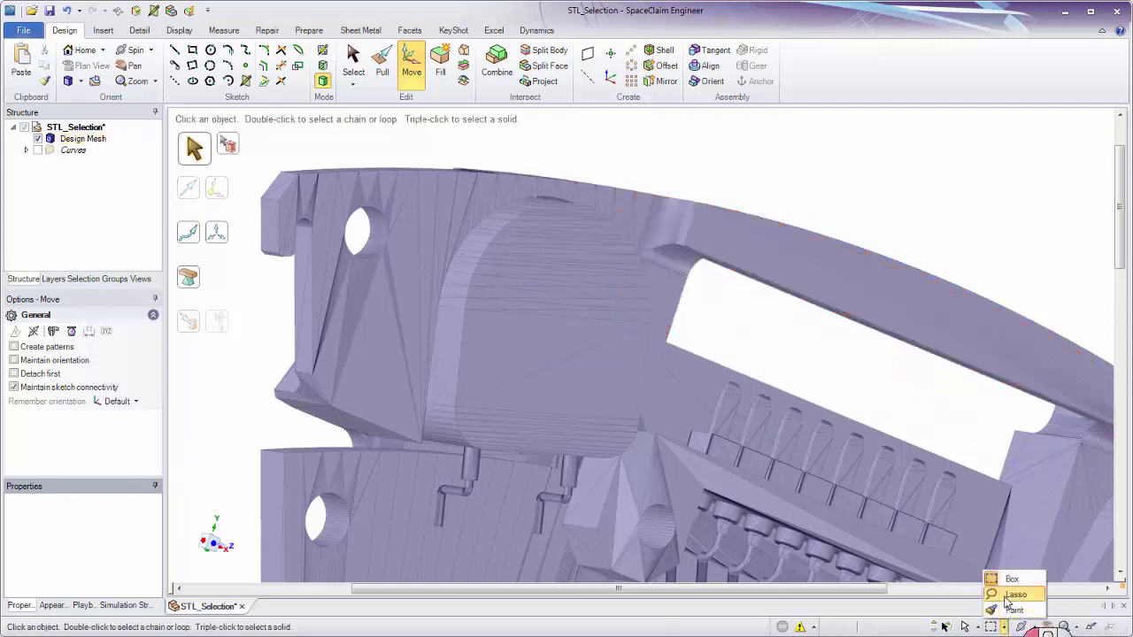
Switch the selection mode to Lasso and outline the rounded housing to select its facets
left_click(1009, 595)
mouse_move(609, 168)
left_mouse_down()
mouse_move(449, 205)
mouse_move(395, 403)
mouse_move(462, 480)
mouse_move(614, 476)
mouse_move(659, 407)
mouse_move(661, 283)
mouse_move(645, 210)
mouse_move(597, 157)
mouse_move(682, 175)
left_mouse_up()
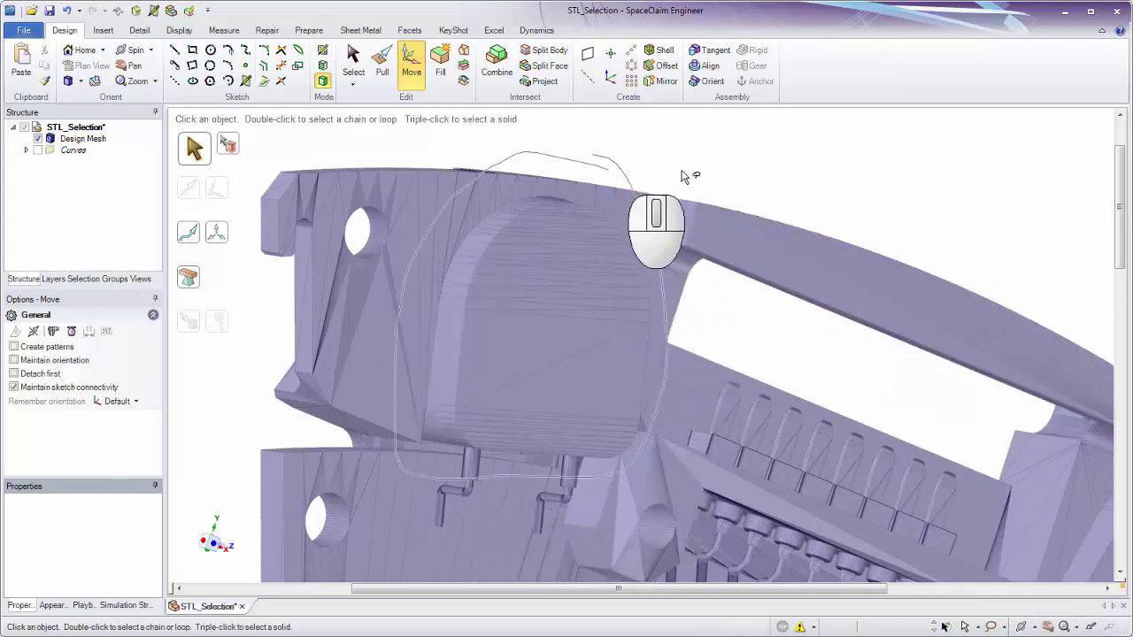
mouse_move(804, 187)
middle_mouse_down()
mouse_move(663, 151)
mouse_move(749, 177)
middle_mouse_up()
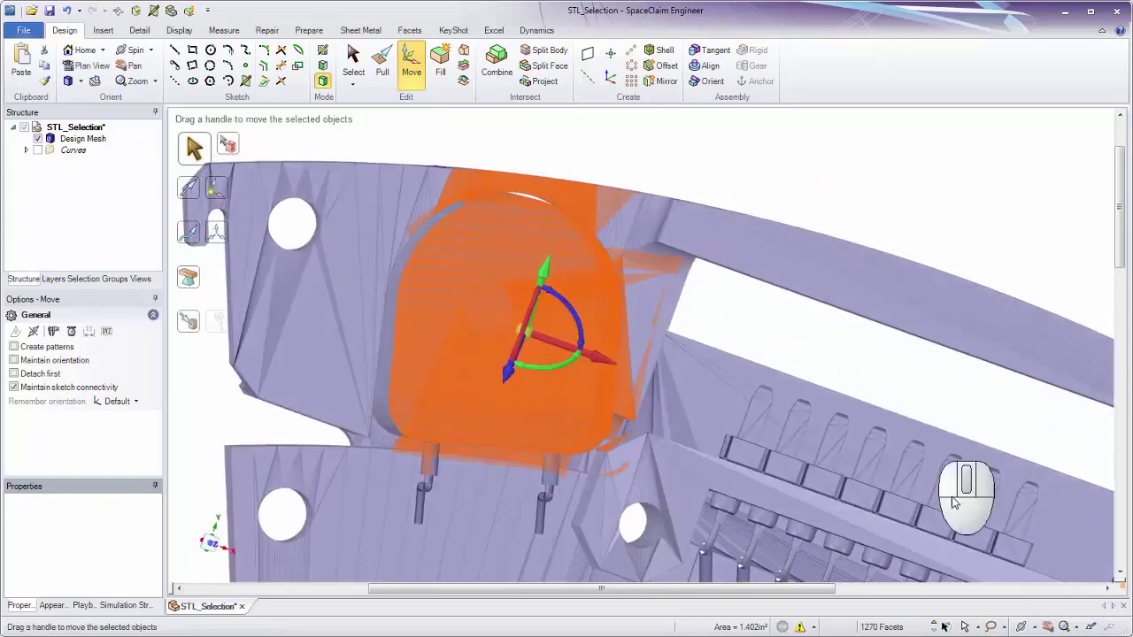
Check the face selection settings, lasso the rounded housing's facets again, and clear the selection
left_click(975, 627)
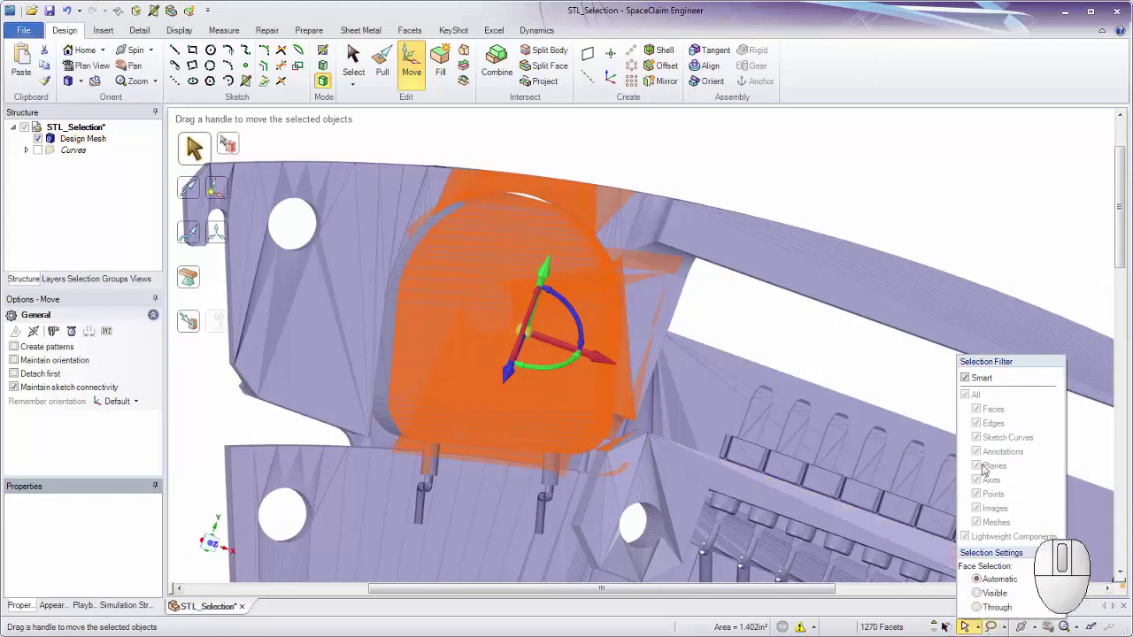
key("Escape")
mouse_move(620, 152)
left_mouse_down()
mouse_move(549, 158)
mouse_move(364, 275)
mouse_move(370, 492)
mouse_move(452, 462)
mouse_move(556, 462)
mouse_move(619, 405)
mouse_move(637, 289)
mouse_move(611, 158)
mouse_move(620, 152)
left_mouse_up()
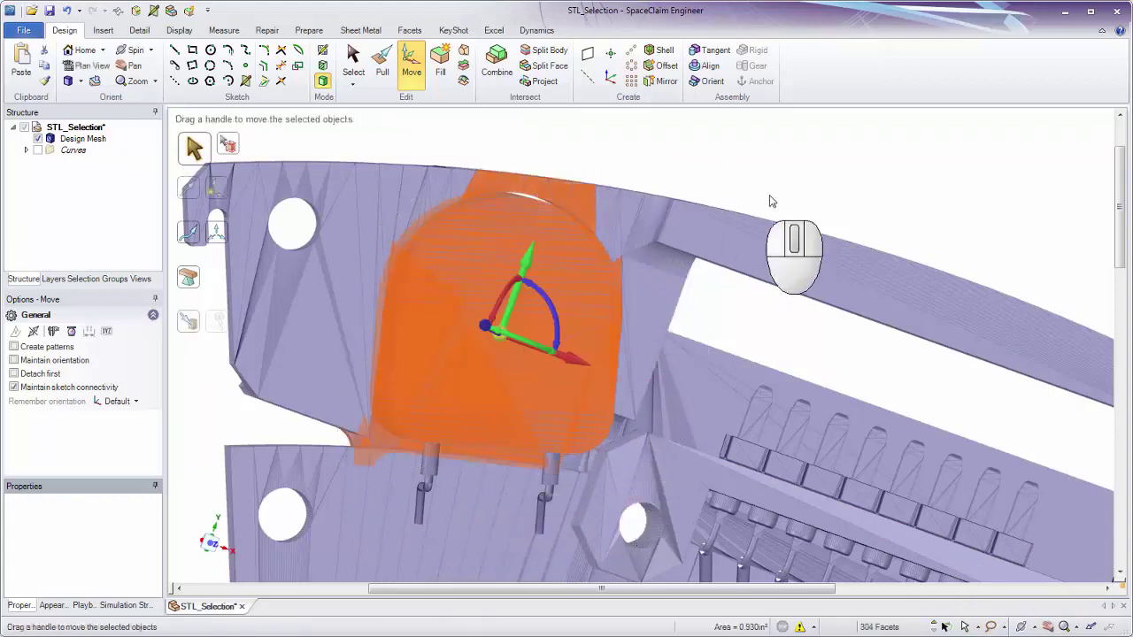
middle_click_drag(771, 194, 762, 177)
left_click(769, 181)
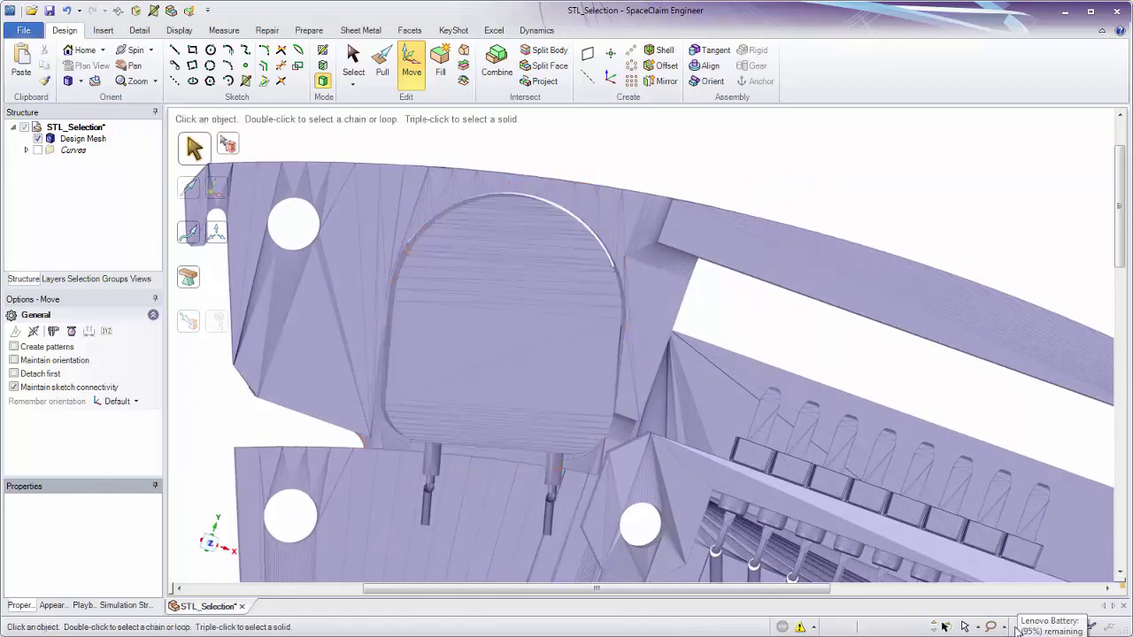
Switch the selection mode to Paint, brush over the rounded housing's facets, and clear the selection
left_click(976, 627)
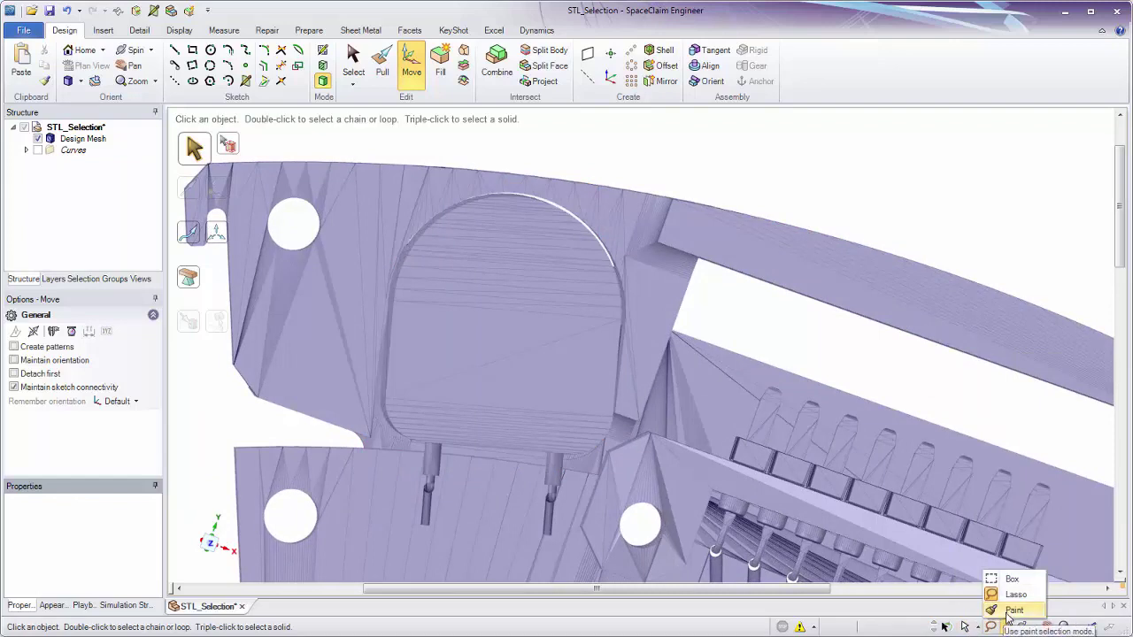
left_click(1009, 612)
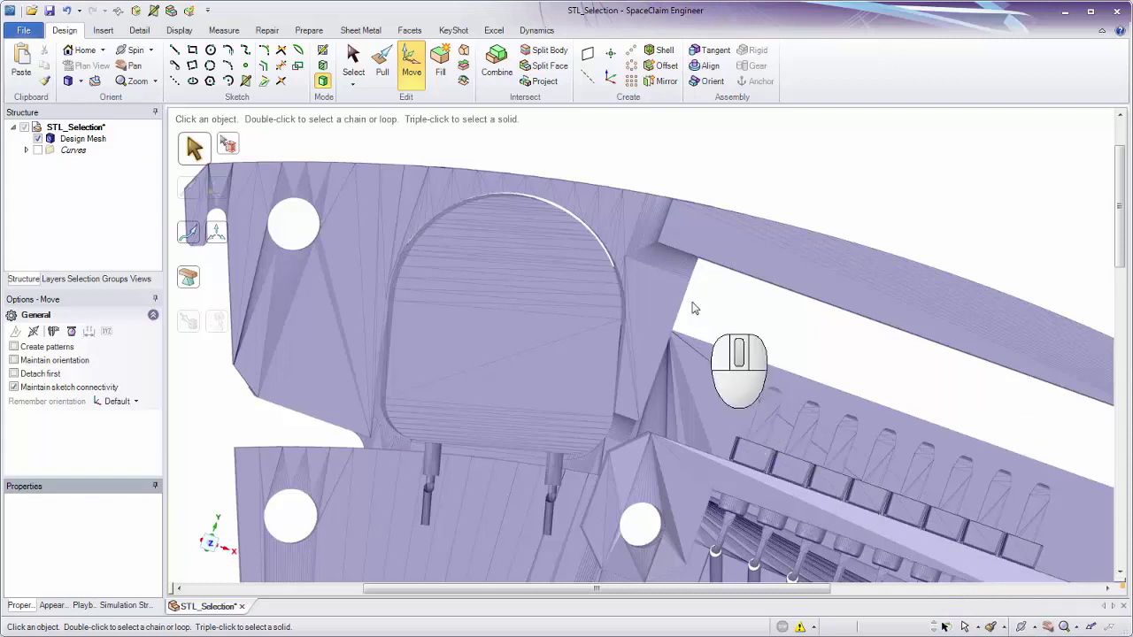
left_click(484, 324)
mouse_move(469, 331)
left_mouse_down()
mouse_move(466, 383)
mouse_move(491, 425)
mouse_move(544, 338)
mouse_move(523, 215)
mouse_move(501, 332)
mouse_move(503, 434)
left_mouse_up()
middle_click_drag(815, 172, 828, 372)
left_click(390, 479)
Paint-select facets on the side wall beside the rounded housing, clear them, and paint along the full length of the side wall
middle_click_drag(396, 401, 532, 272)
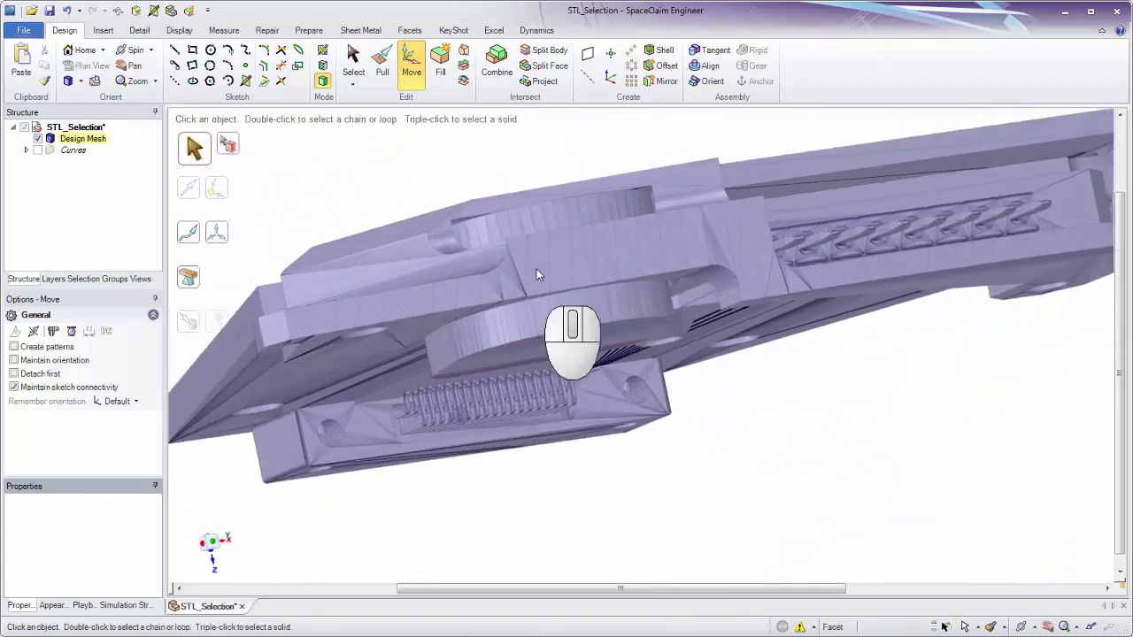
left_click(557, 278)
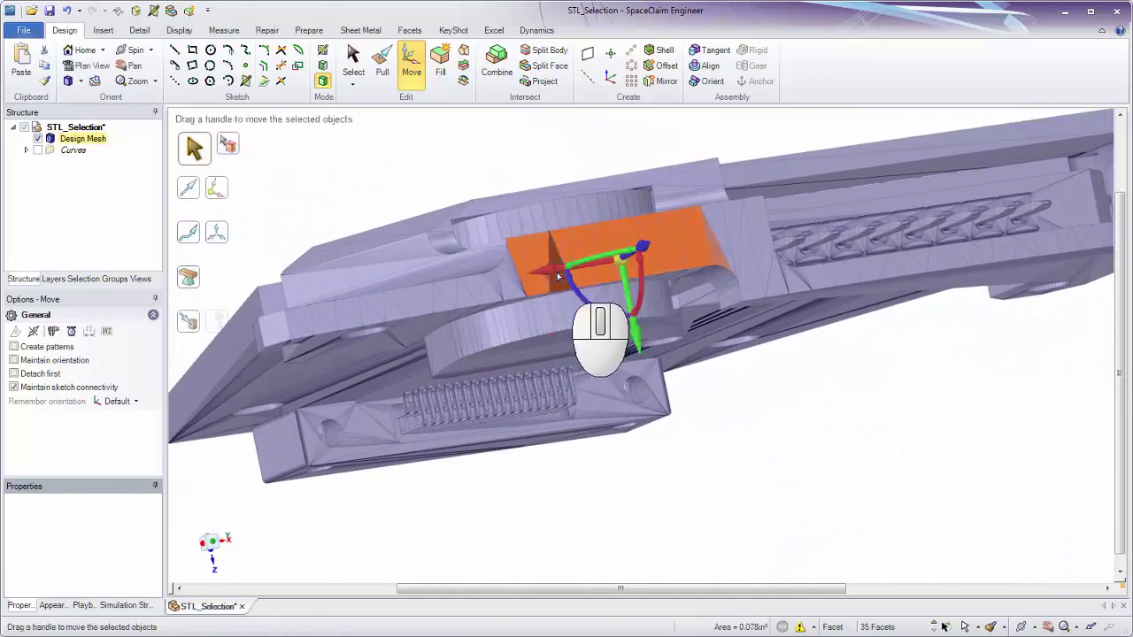
left_click(724, 501)
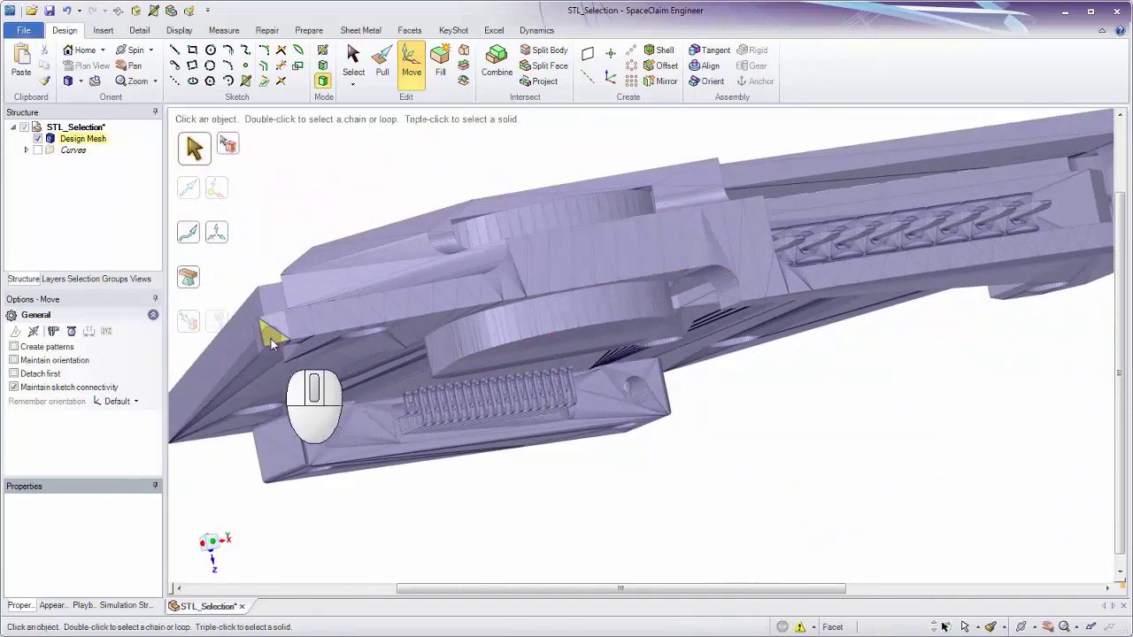
mouse_move(271, 338)
left_mouse_down()
mouse_move(319, 312)
mouse_move(696, 258)
mouse_move(967, 298)
left_mouse_up()
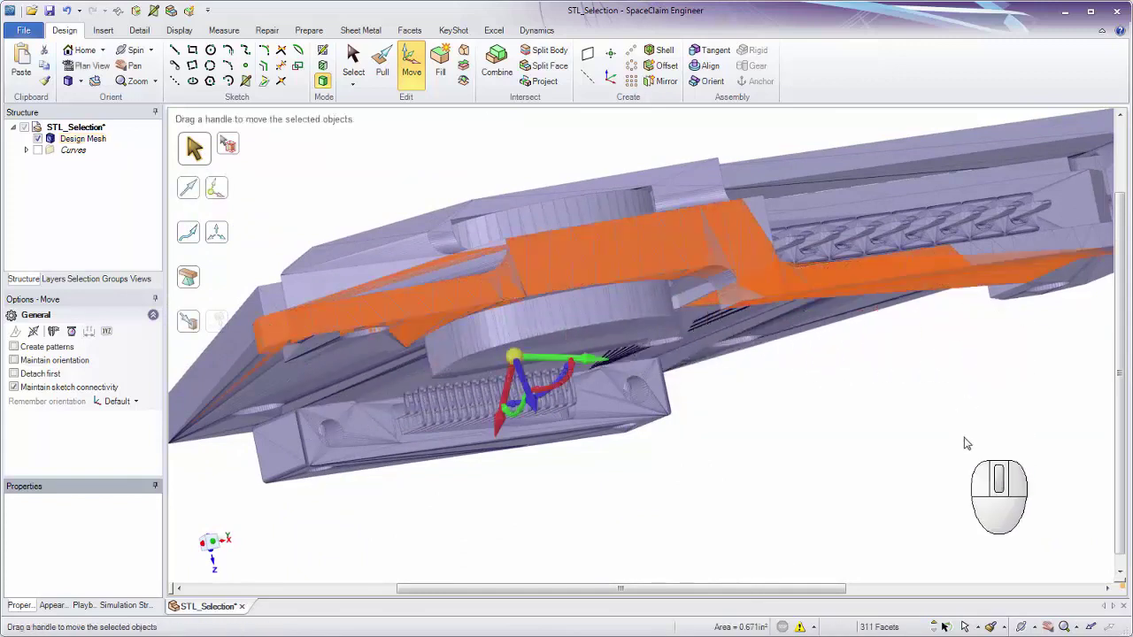
Check the face selection settings, clear the painted facets, and paint a shorter stretch of the side wall past the rounded housing
left_click(965, 627)
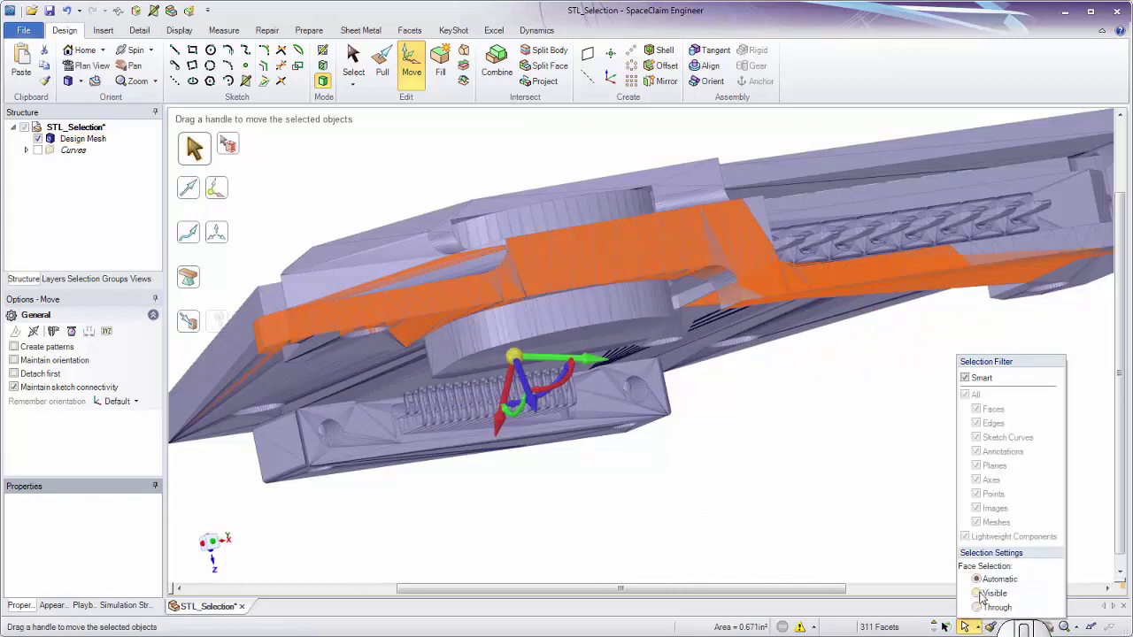
left_click(871, 508)
mouse_move(274, 329)
left_mouse_down()
mouse_move(555, 273)
mouse_move(748, 253)
left_mouse_up()
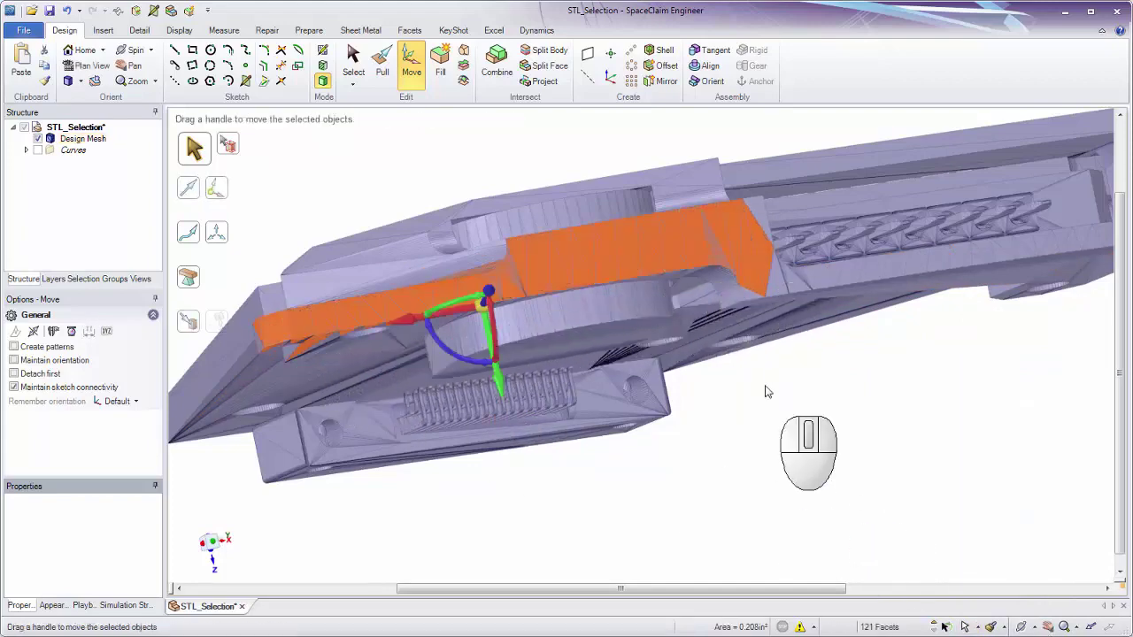
Paint-select the base plate's facets across its central and outer panels, keep the Paint mode, and clear the selection
mouse_move(774, 392)
middle_mouse_down()
mouse_move(762, 426)
mouse_move(741, 424)
mouse_move(709, 308)
mouse_move(704, 184)
middle_mouse_up()
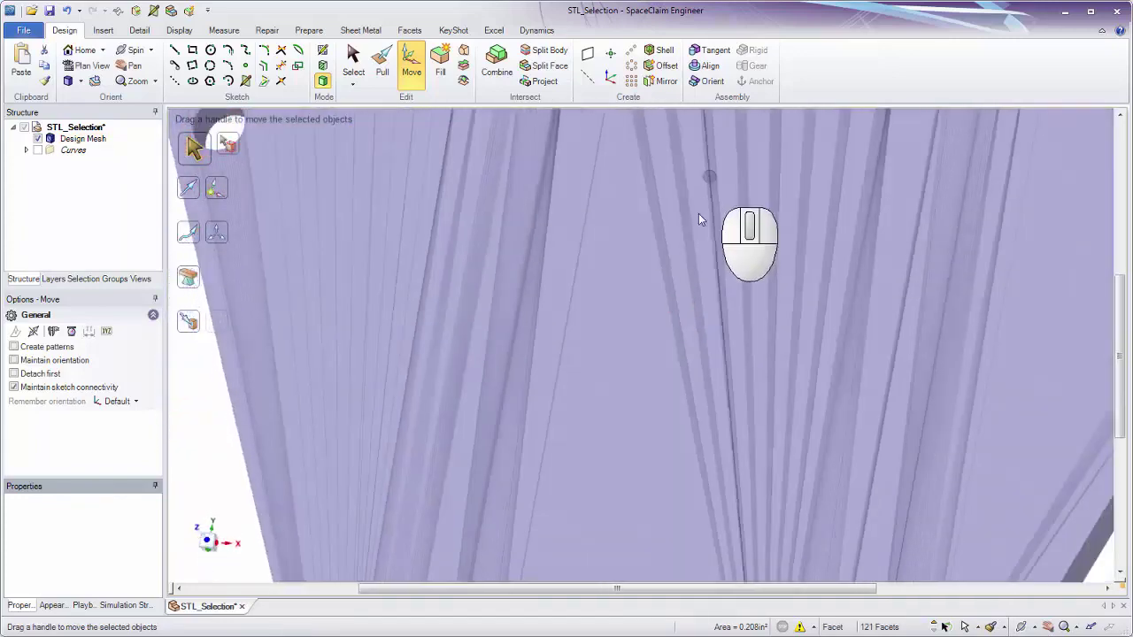
middle_click_drag(695, 239, 697, 198, "ctrl")
mouse_move(646, 337)
left_mouse_down()
mouse_move(683, 342)
mouse_move(759, 313)
mouse_move(680, 322)
left_mouse_up()
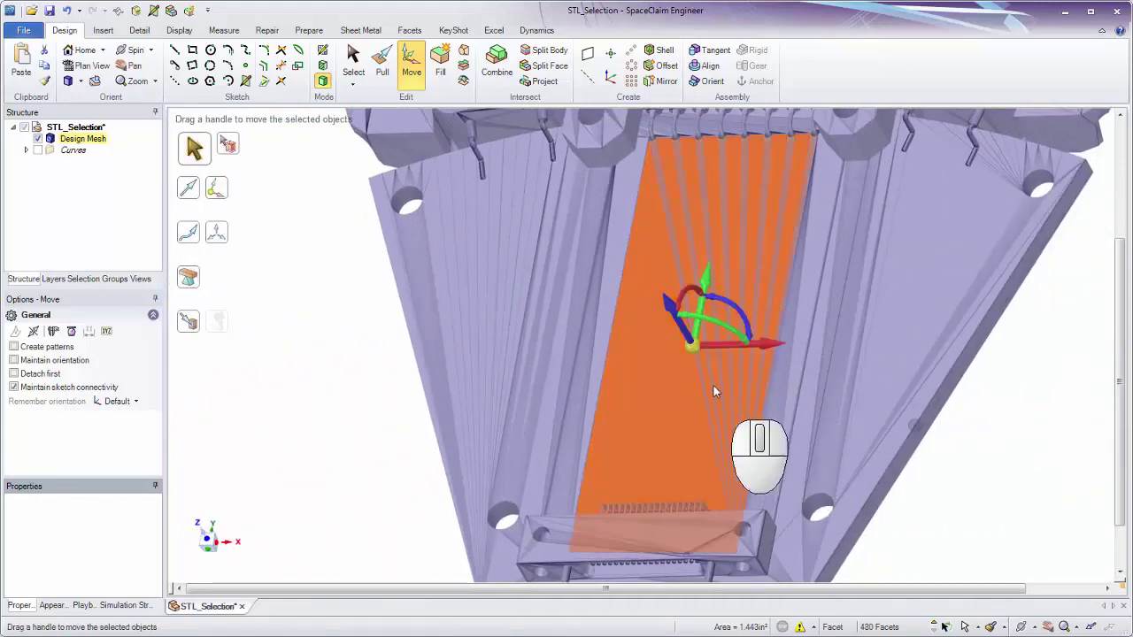
double_click(898, 370)
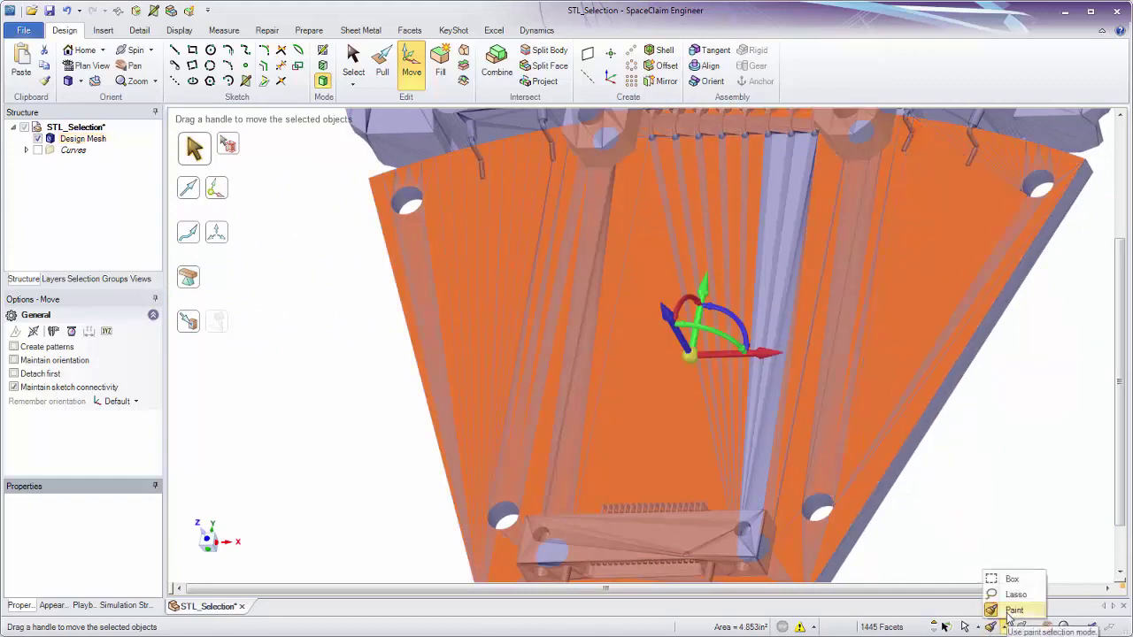
left_click(1012, 610)
left_click(998, 468)
Separate the left rounded housing's shell from the mesh body, using the Over-Connected option
middle_click_drag(999, 467, 983, 385, "ctrl")
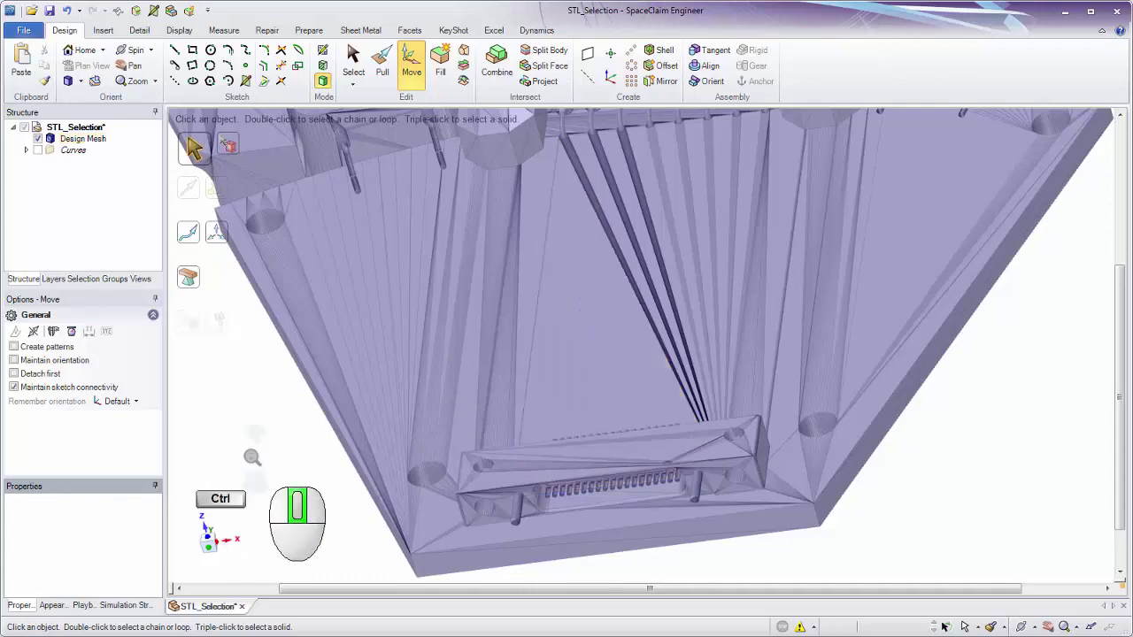
middle_click_drag(253, 460, 342, 375, "ctrl")
left_click(88, 141)
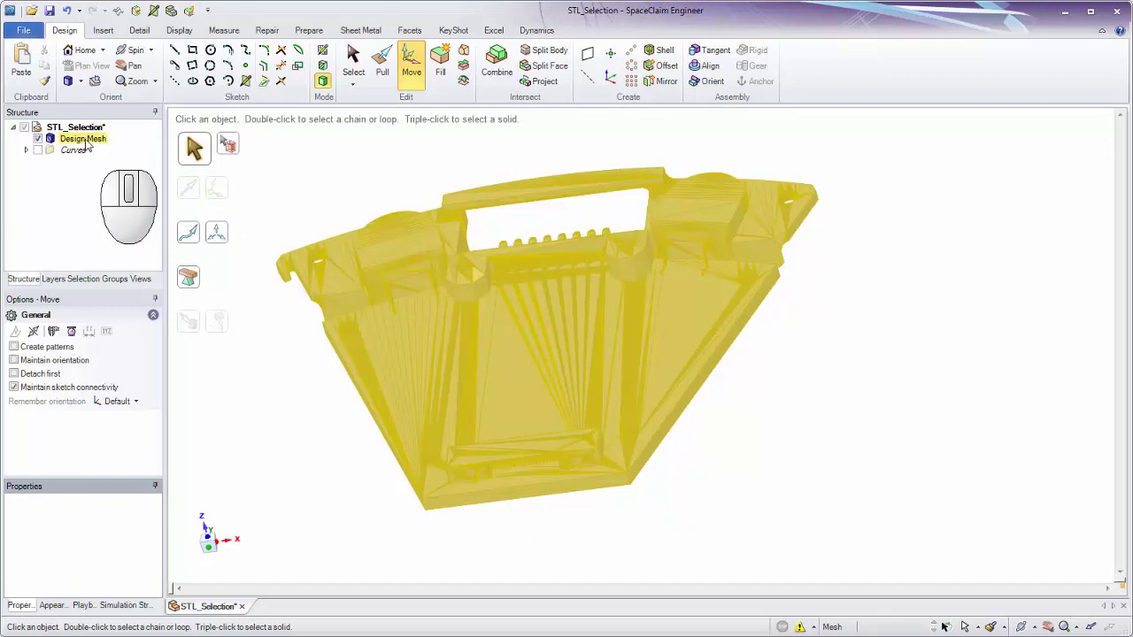
left_click(275, 155)
left_click(398, 32)
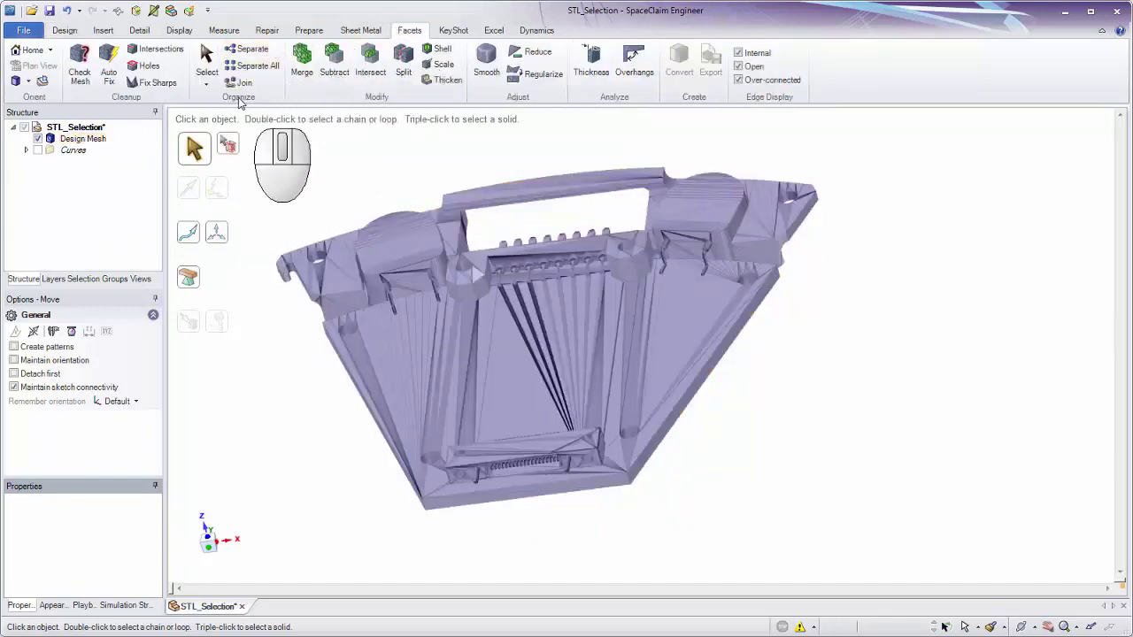
left_click(255, 53)
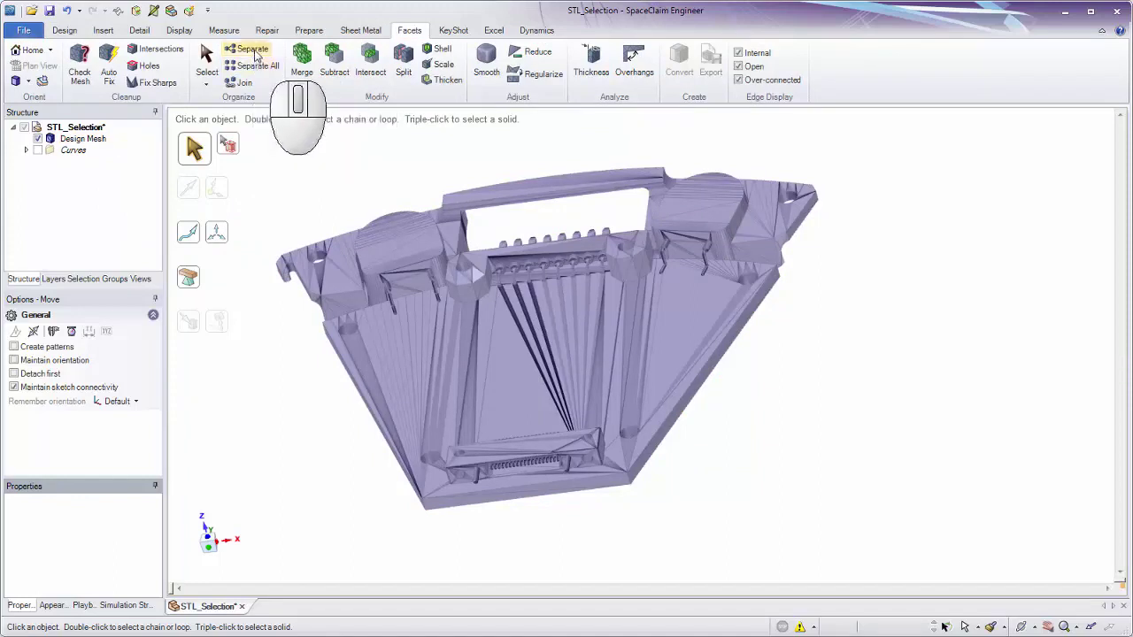
left_click(392, 232)
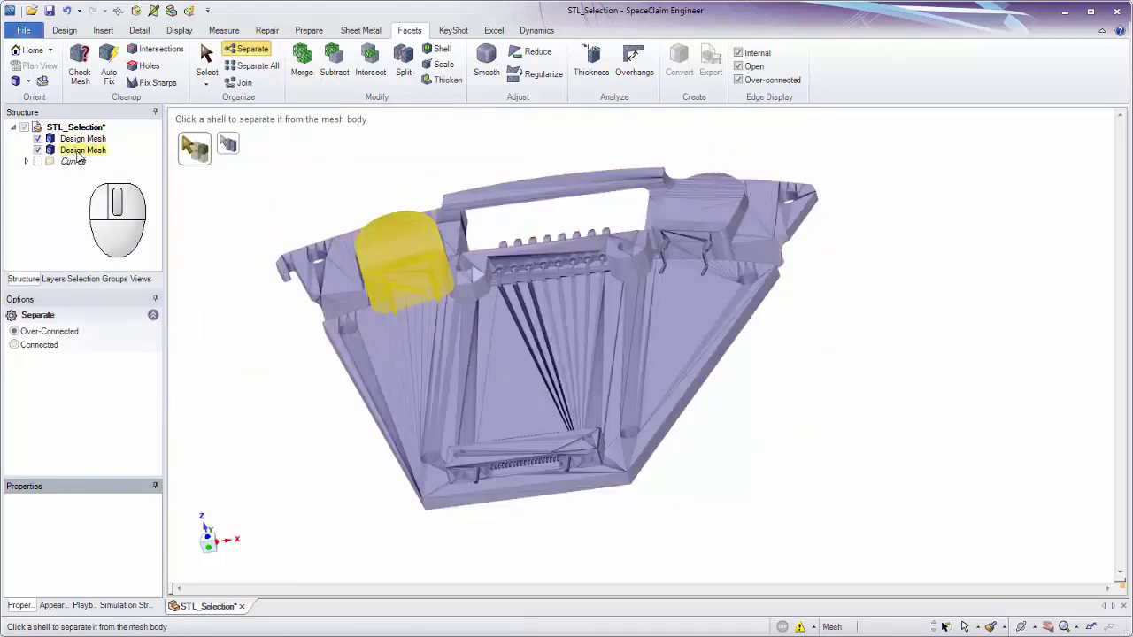
Select the separated housing mesh and copy it with Move along its X axis into the handle opening between the two housings
left_click(207, 64)
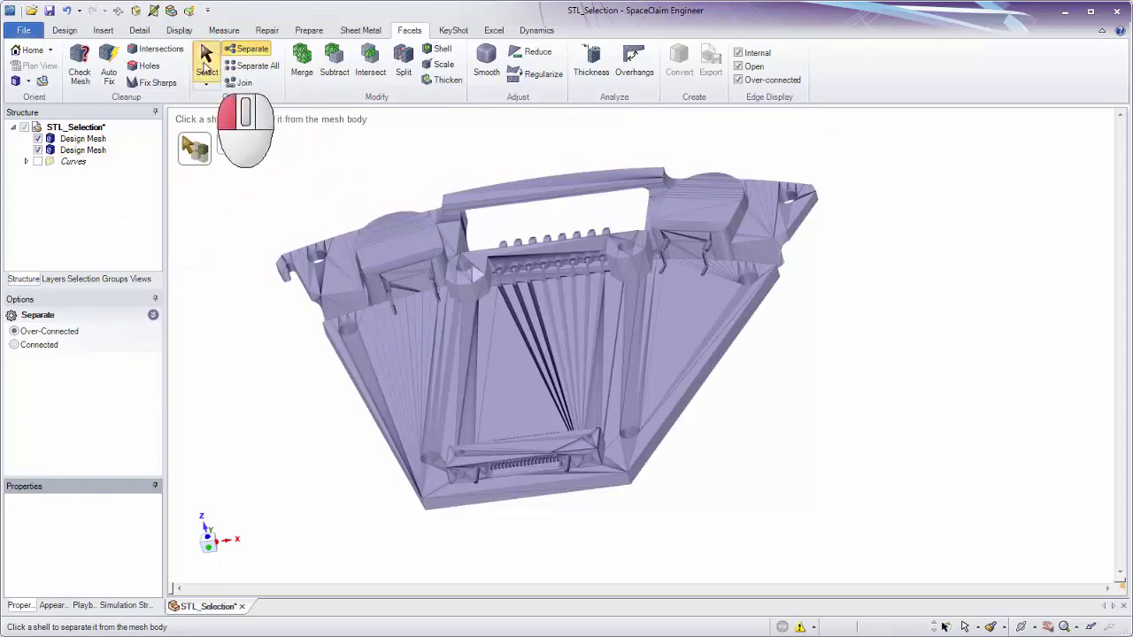
left_click(97, 153)
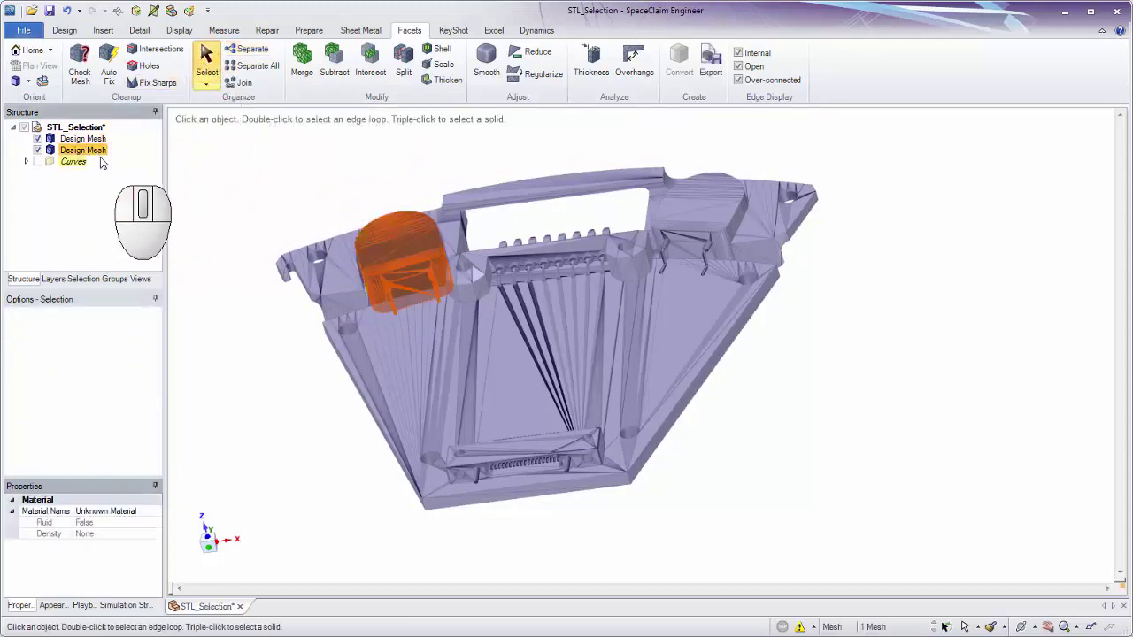
left_click(64, 30)
middle_click_drag(398, 192, 423, 257, "ctrl")
middle_click_drag(423, 257, 496, 229)
left_click(420, 74)
middle_click_drag(445, 178, 473, 221)
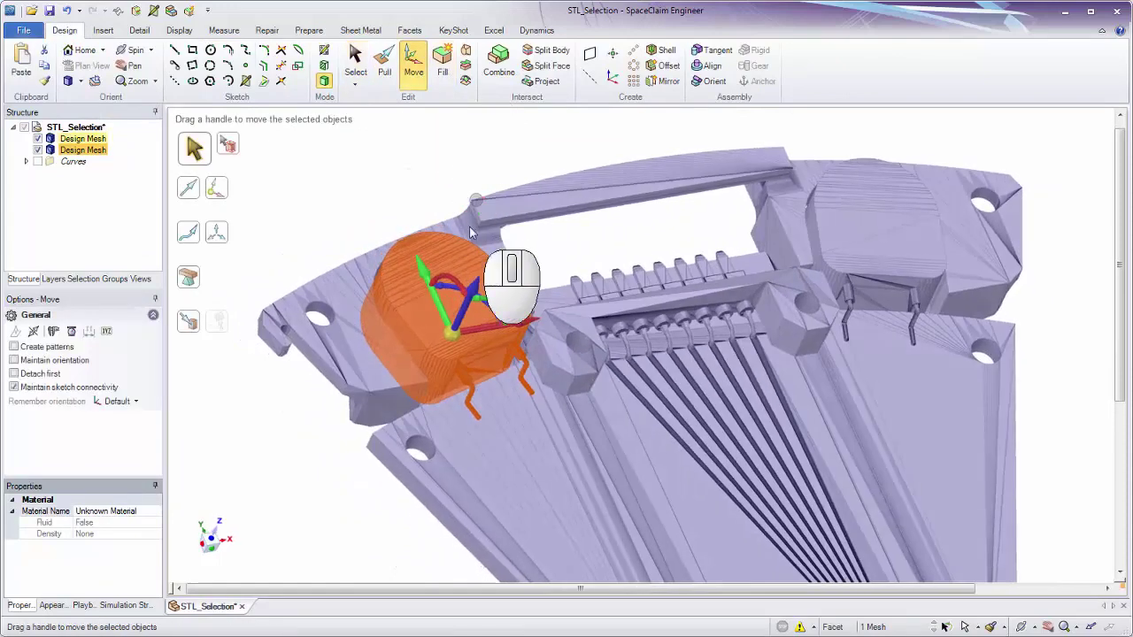
left_click_drag(430, 272, 605, 189)
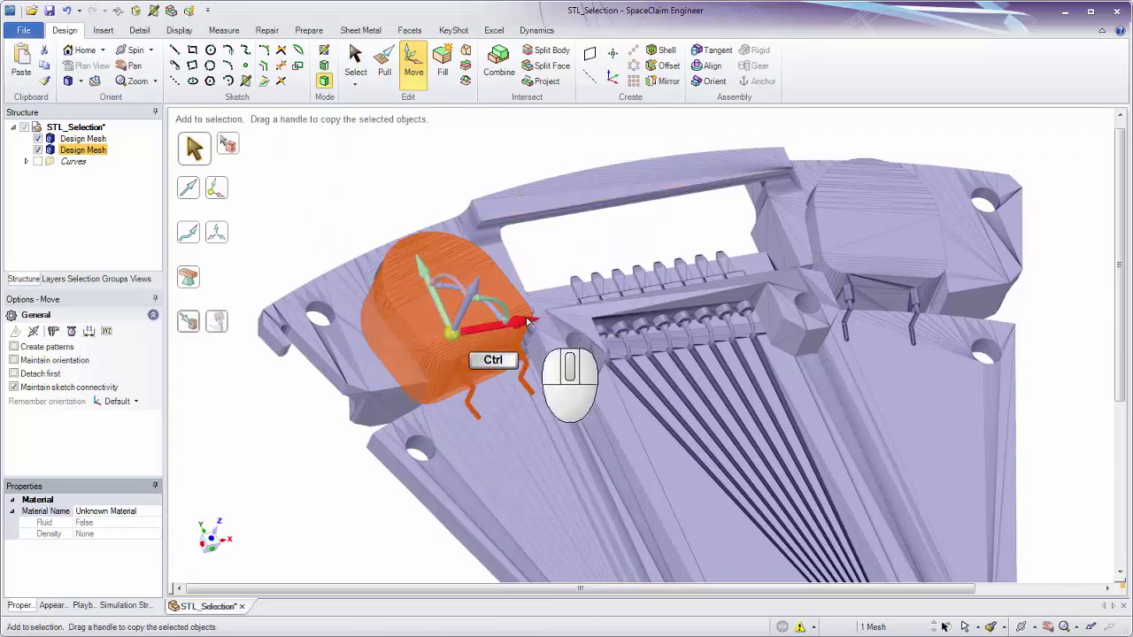
left_click_drag(528, 323, 732, 254, "ctrl")
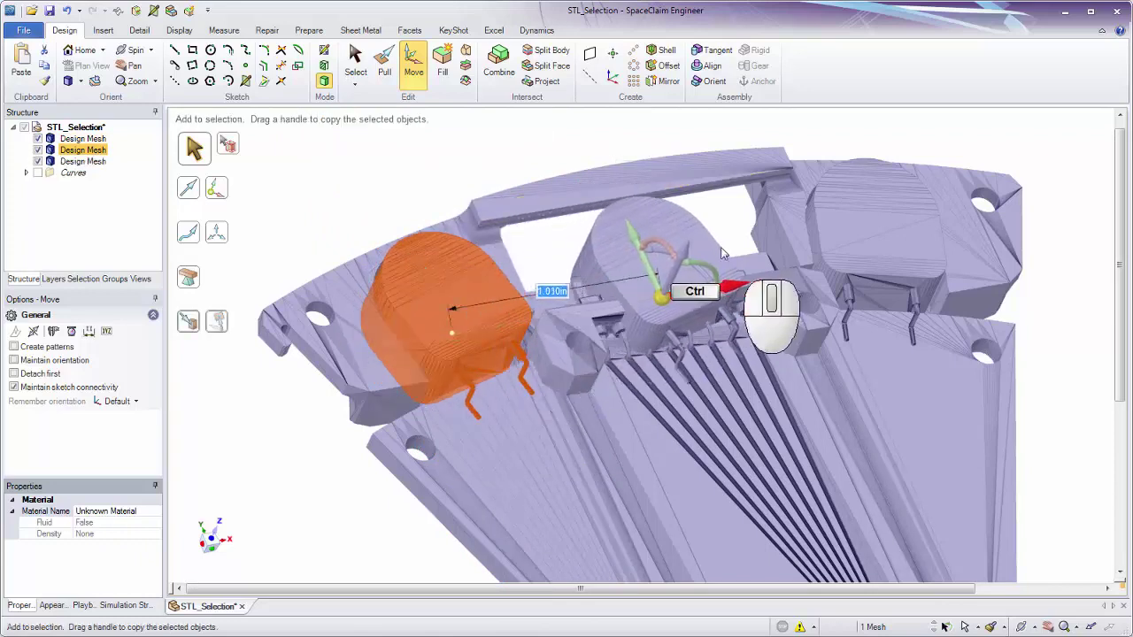
Clear the selection and use Separate All to split the multi-piece mesh bodies into single pieces
left_click(319, 182)
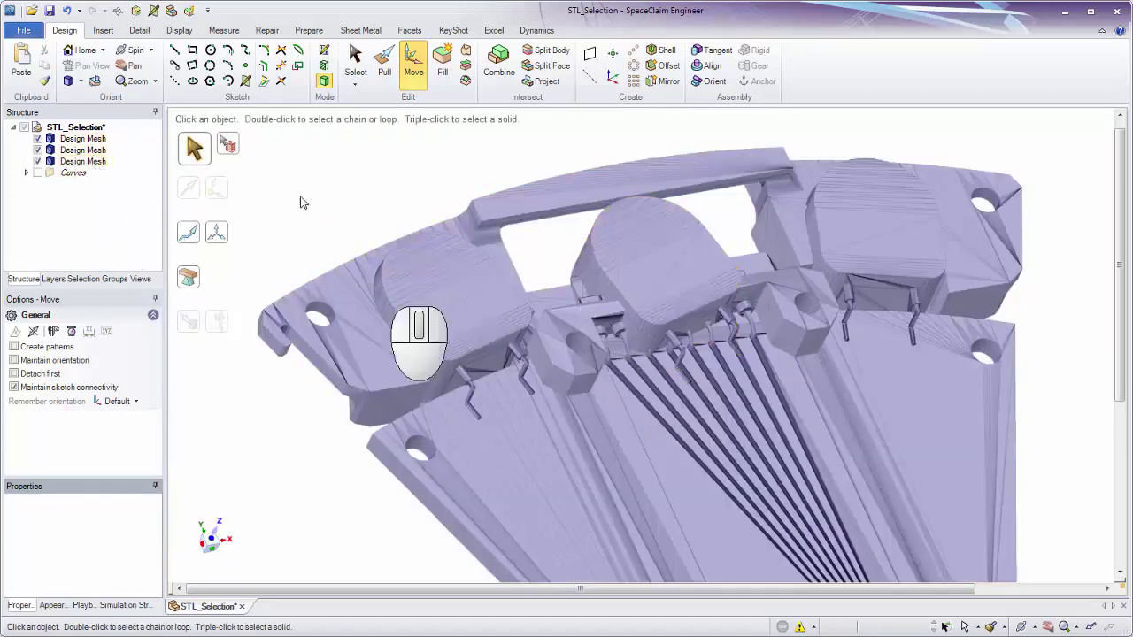
left_click(410, 32)
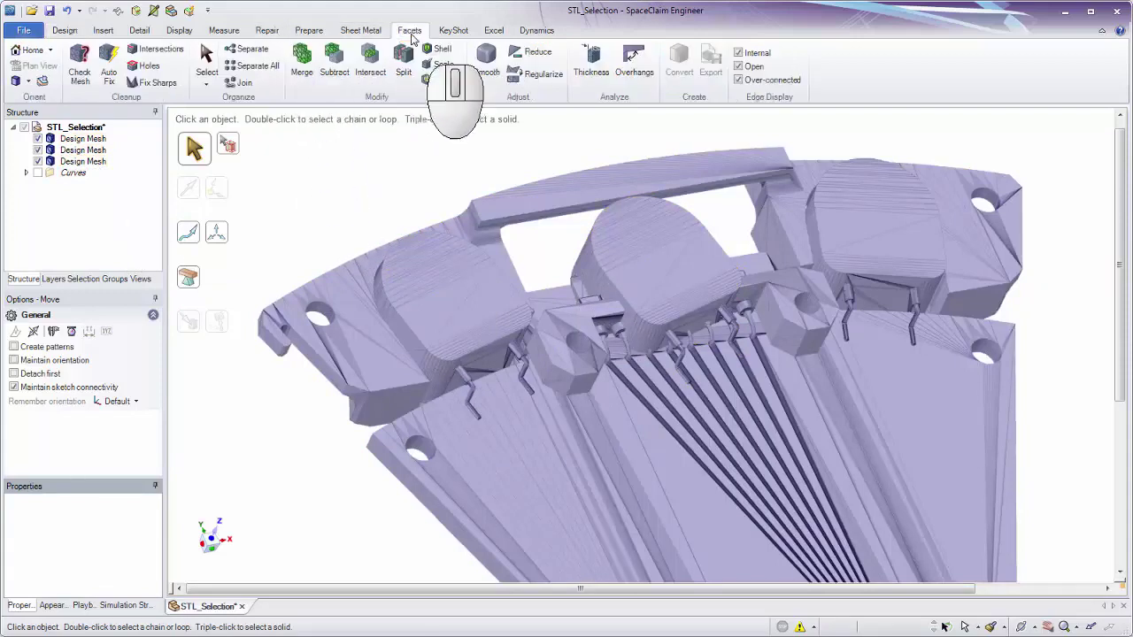
left_click(256, 67)
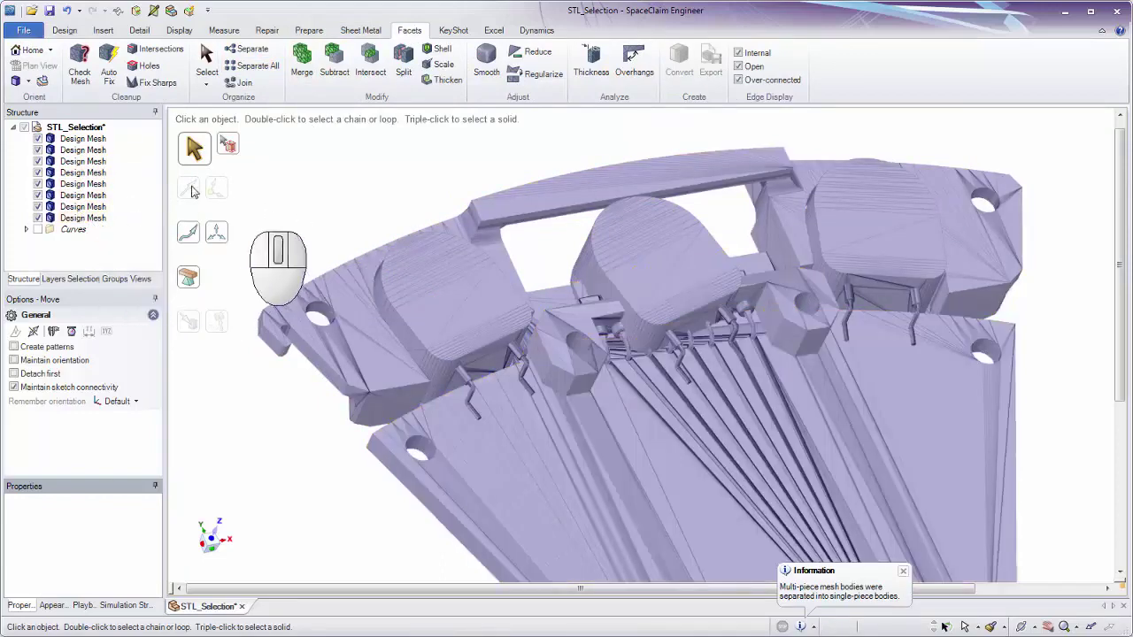
Select all the design meshes in the structure tree and randomize their colors
left_click(83, 138)
left_click(83, 218, "shift")
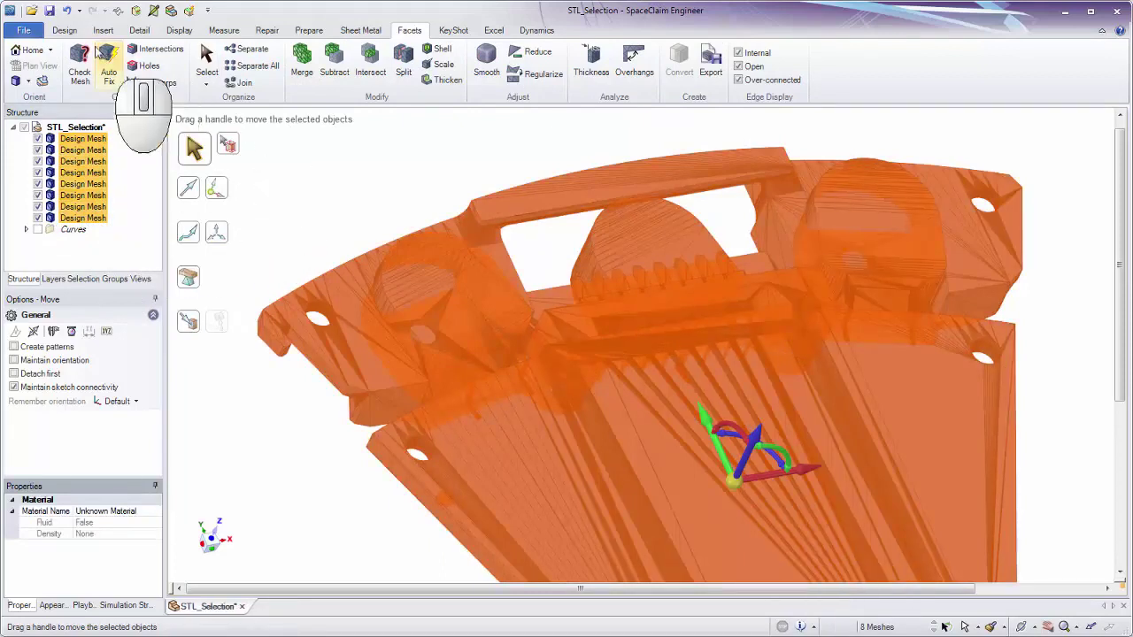
left_click(179, 30)
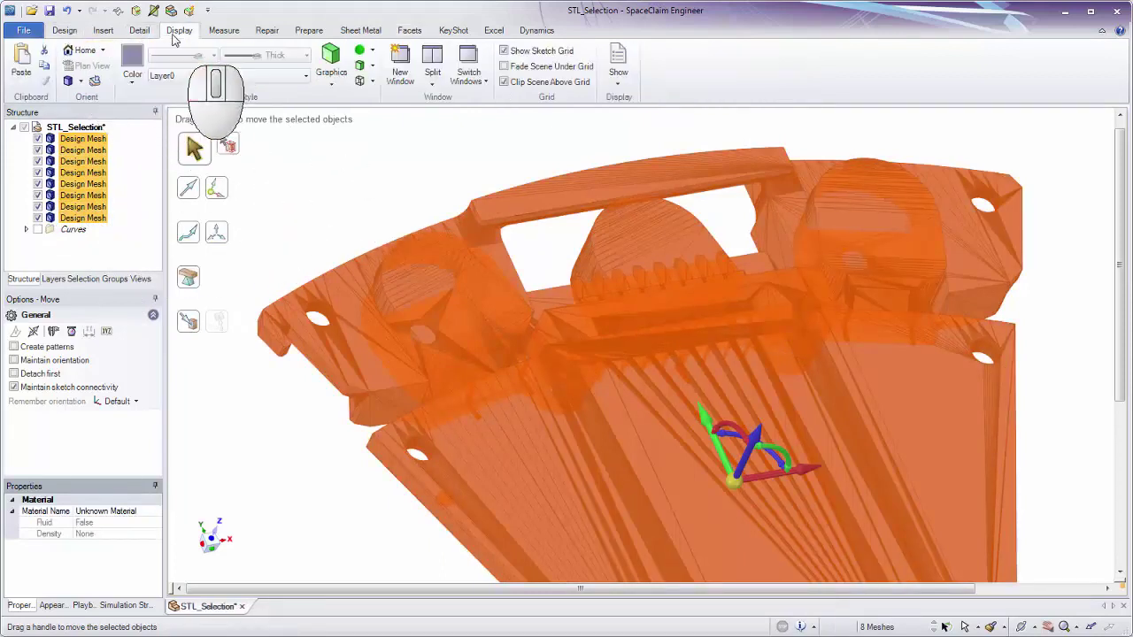
left_click(133, 78)
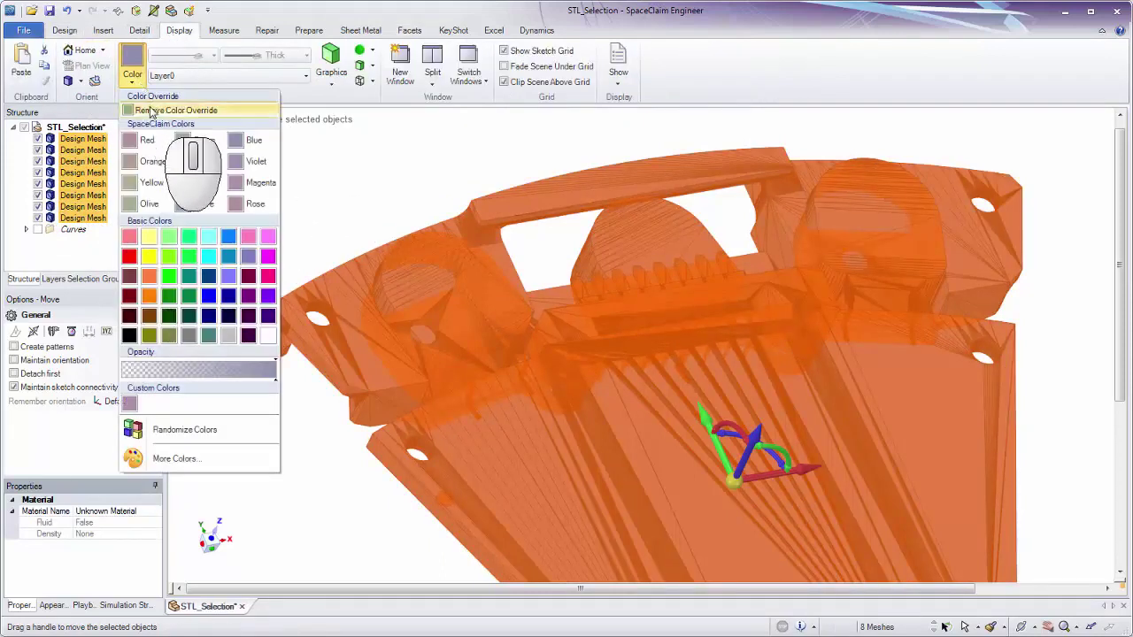
left_click(173, 430)
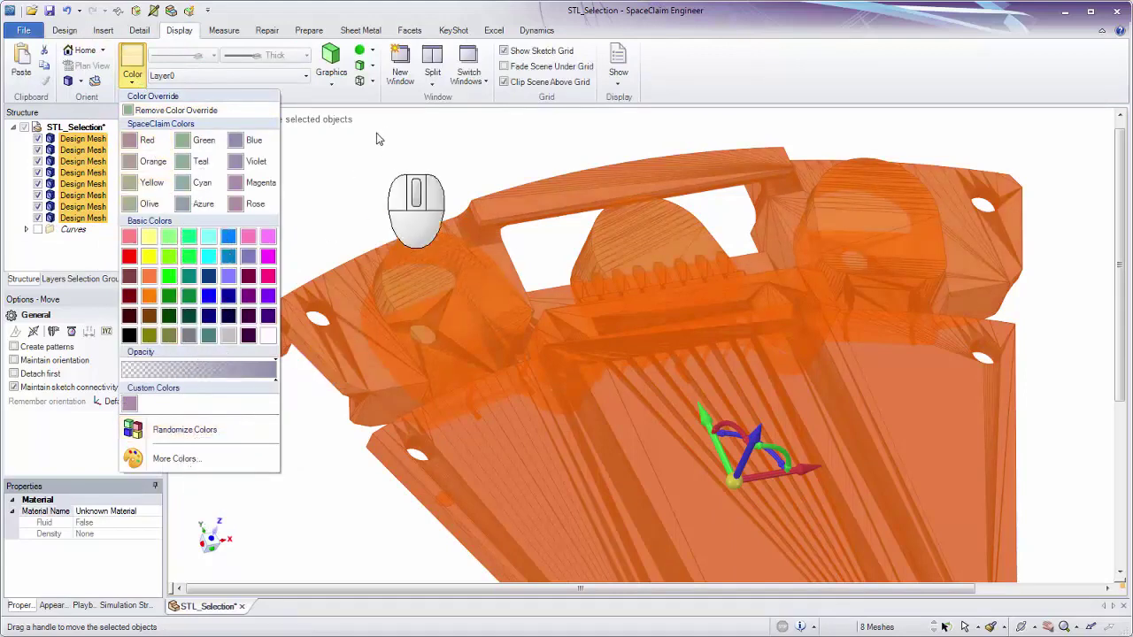
middle_click_drag(362, 126, 294, 117, "shift")
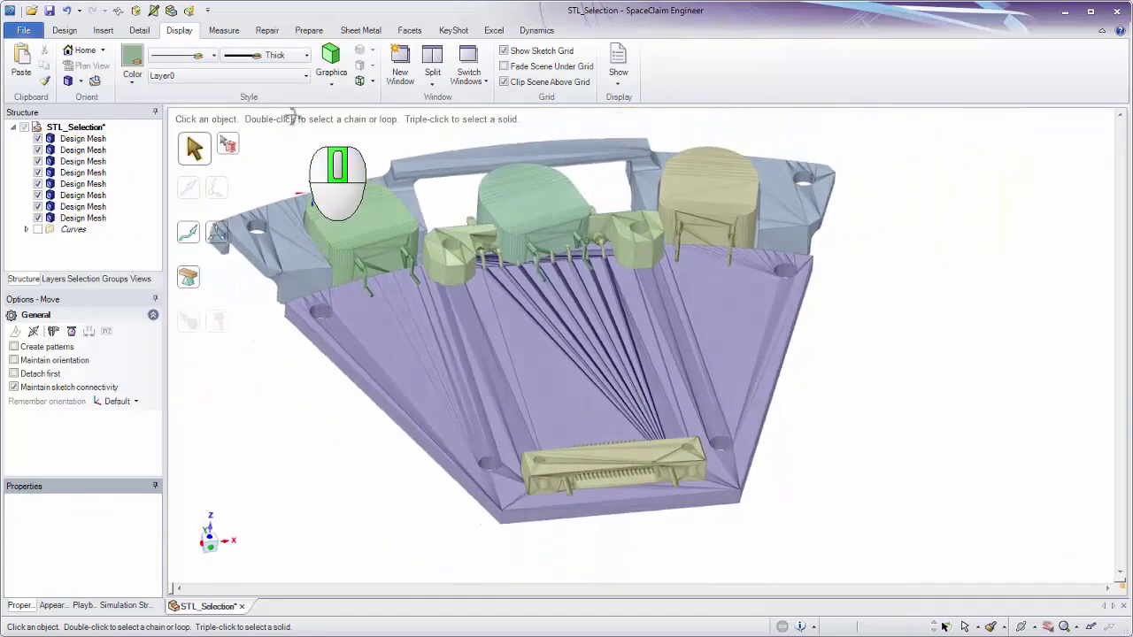